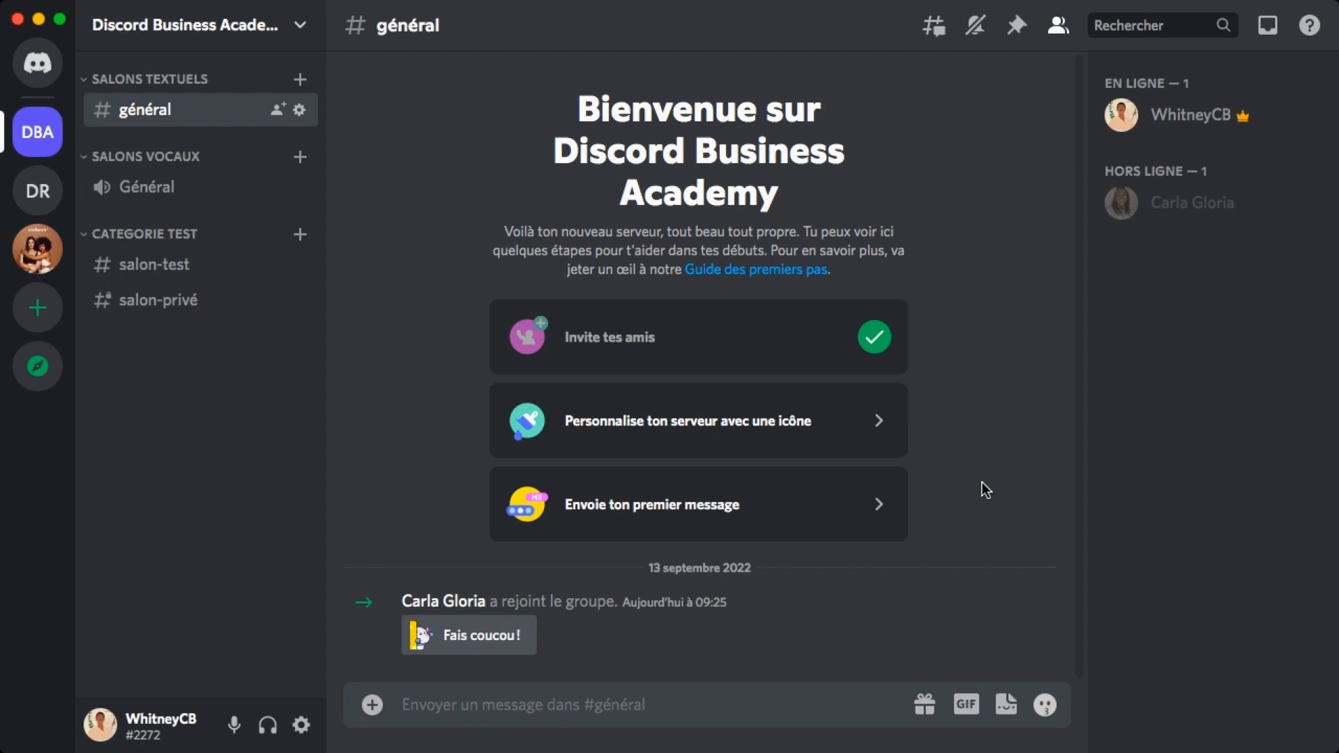
Step: Create a server role named Administrateur in the server settings and save it
left_click(301, 27)
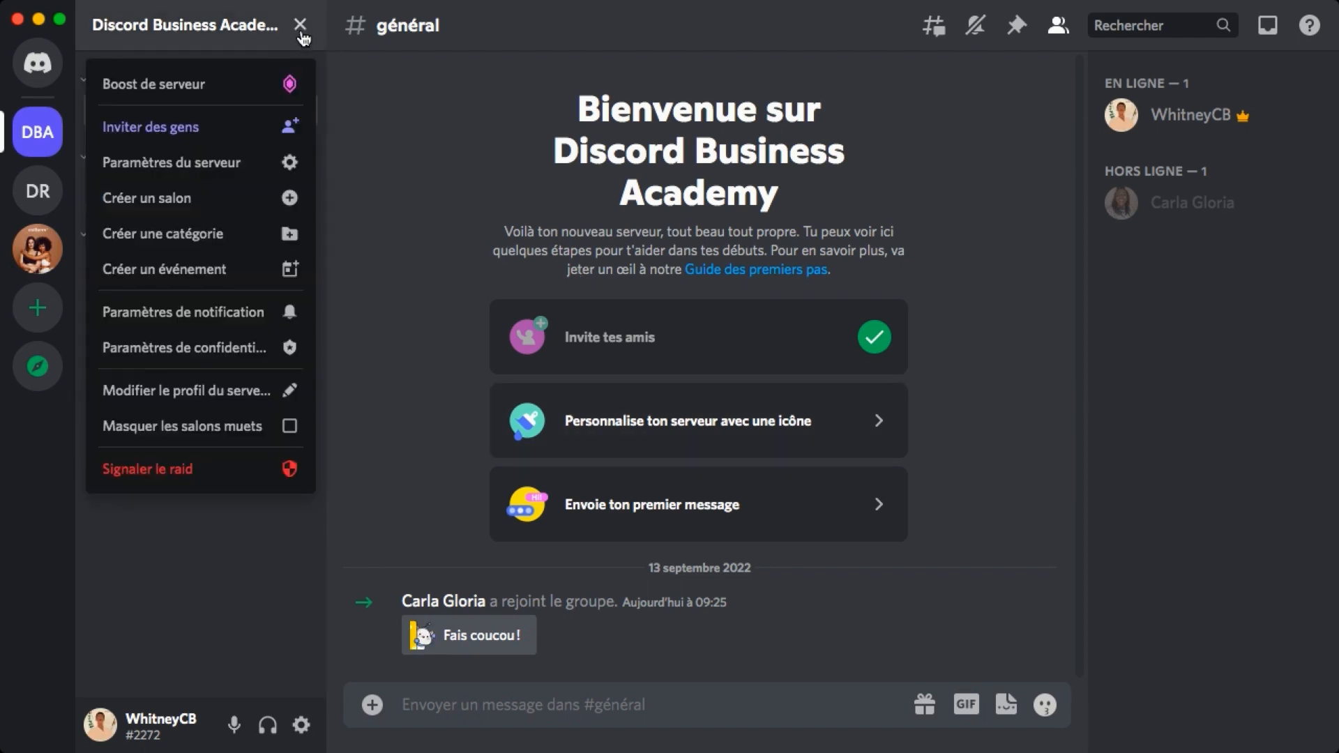
left_click(222, 163)
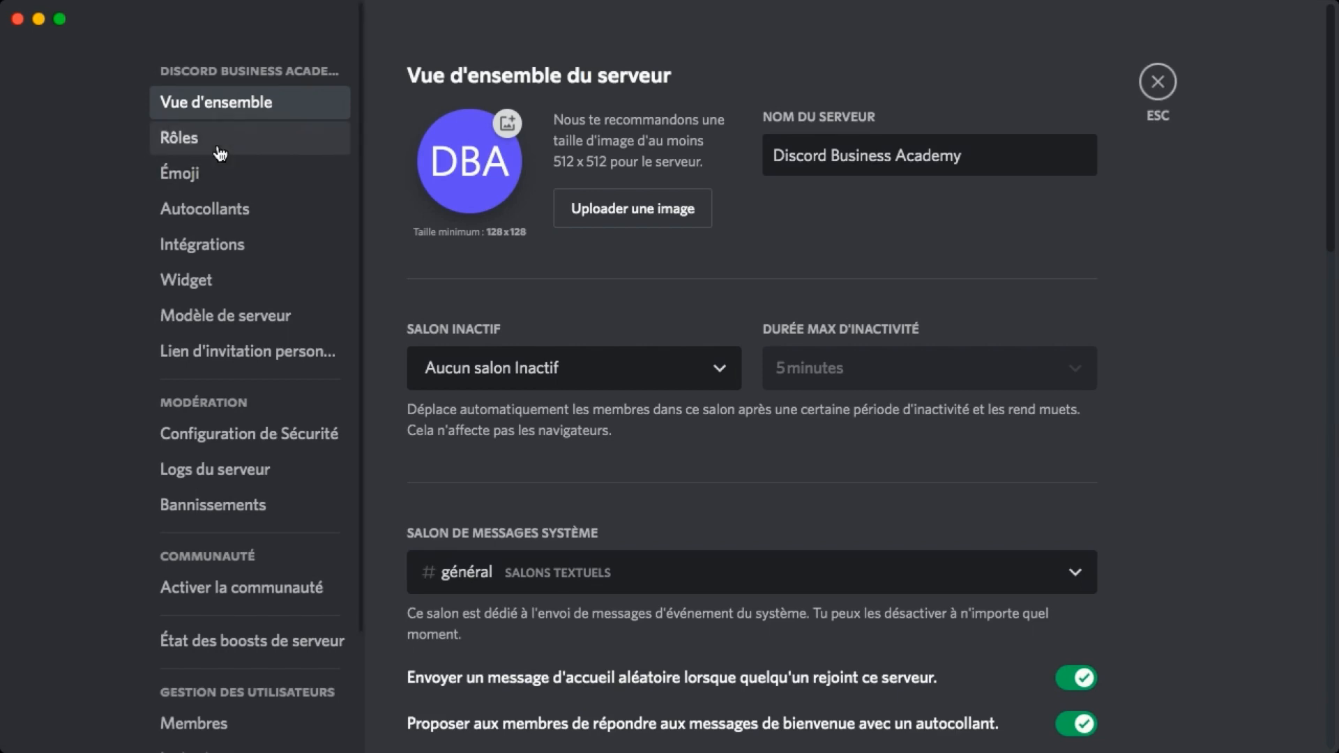
left_click(218, 144)
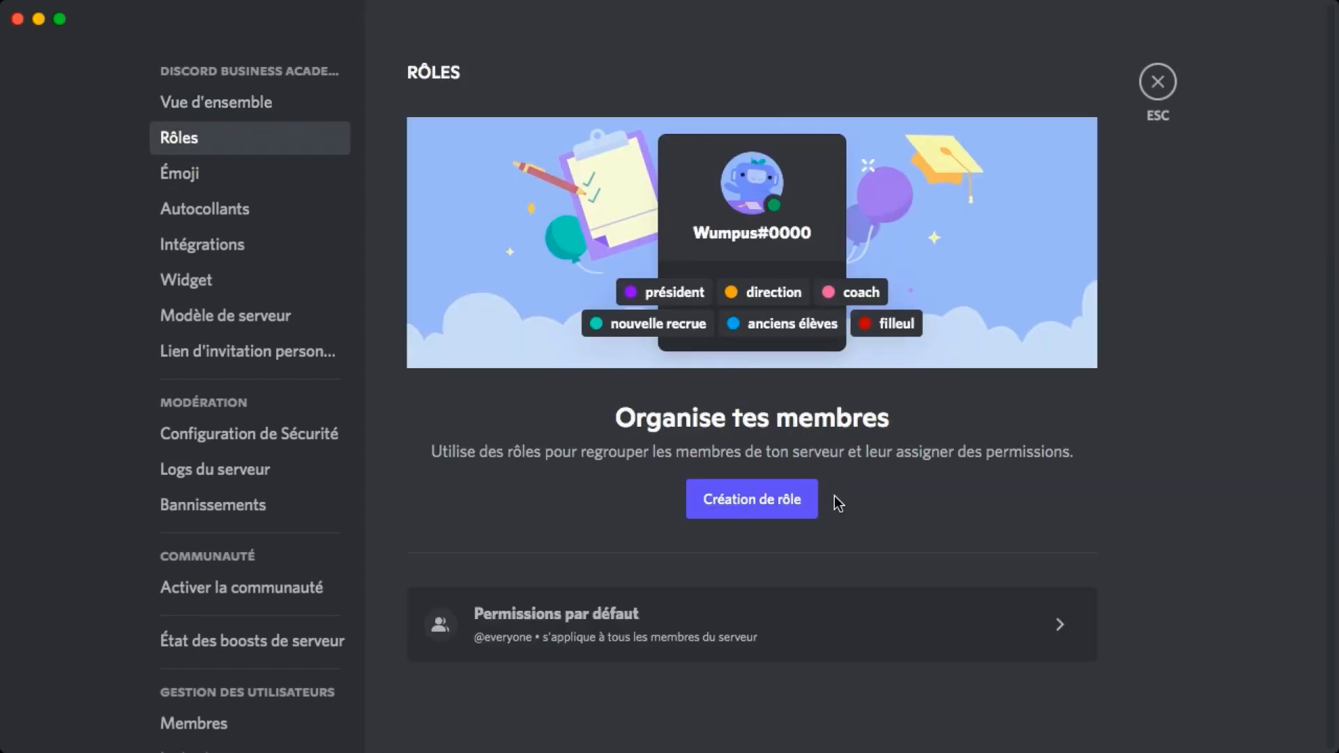
left_click(753, 502)
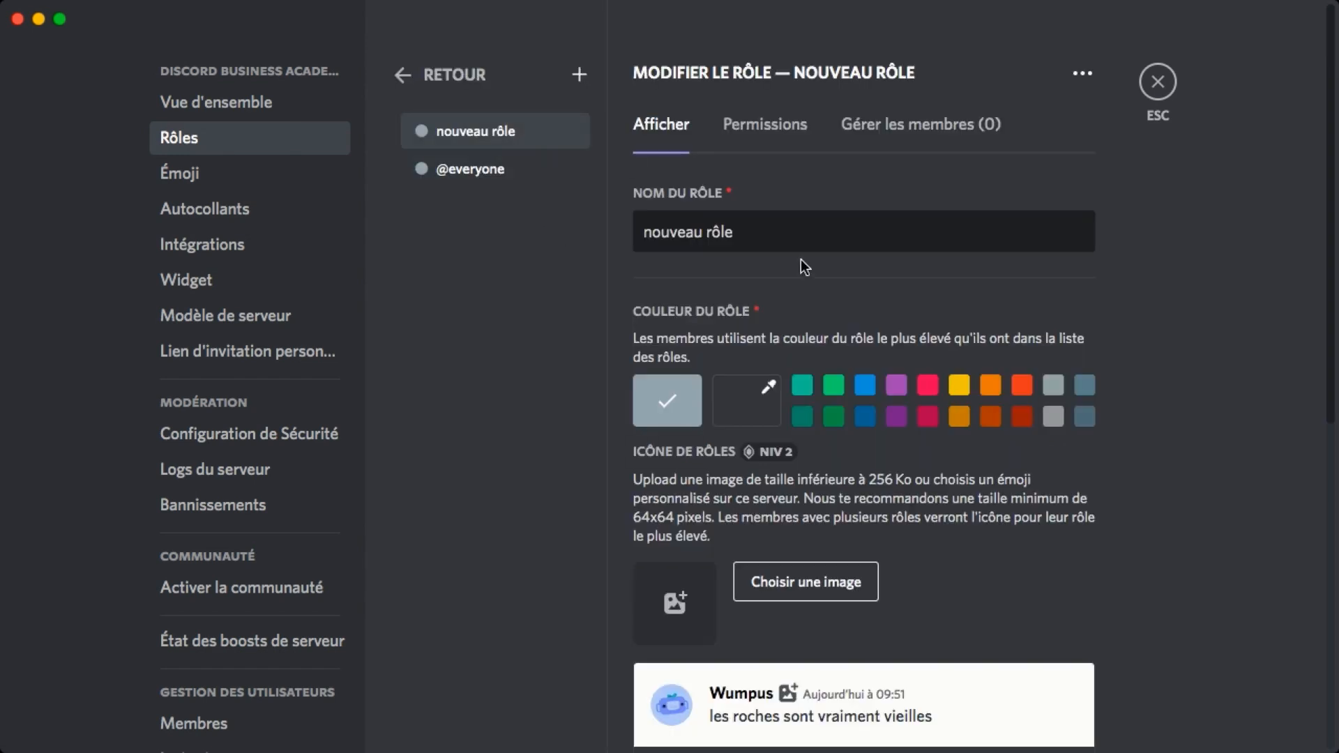
left_click_drag(773, 239, 556, 244)
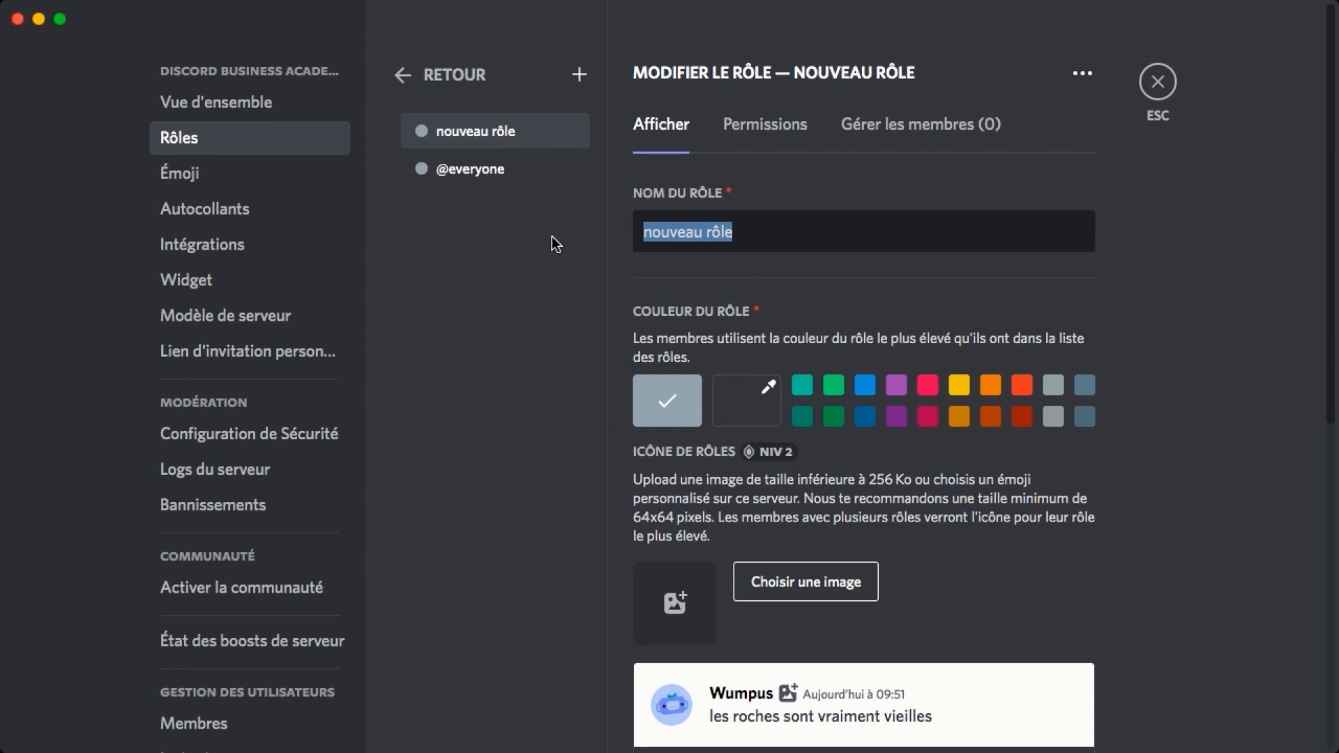
type("Administrateur")
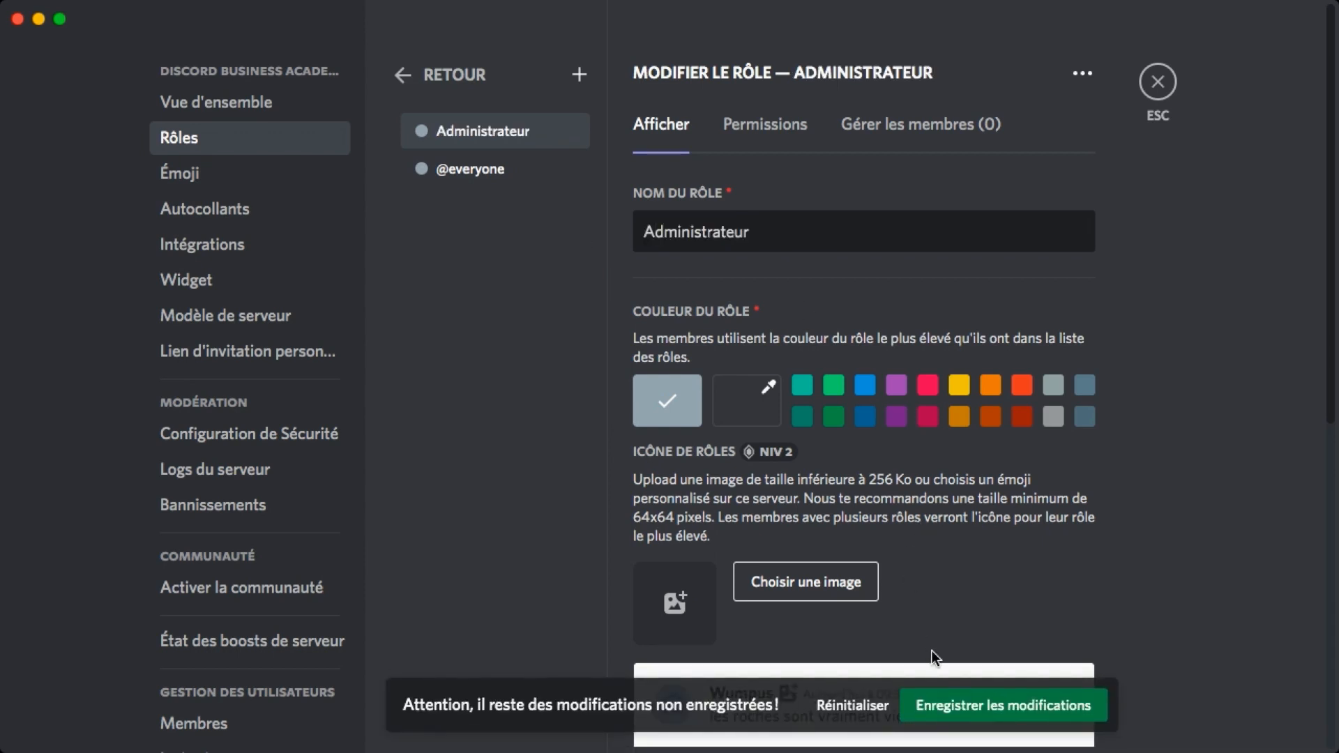
left_click(953, 719)
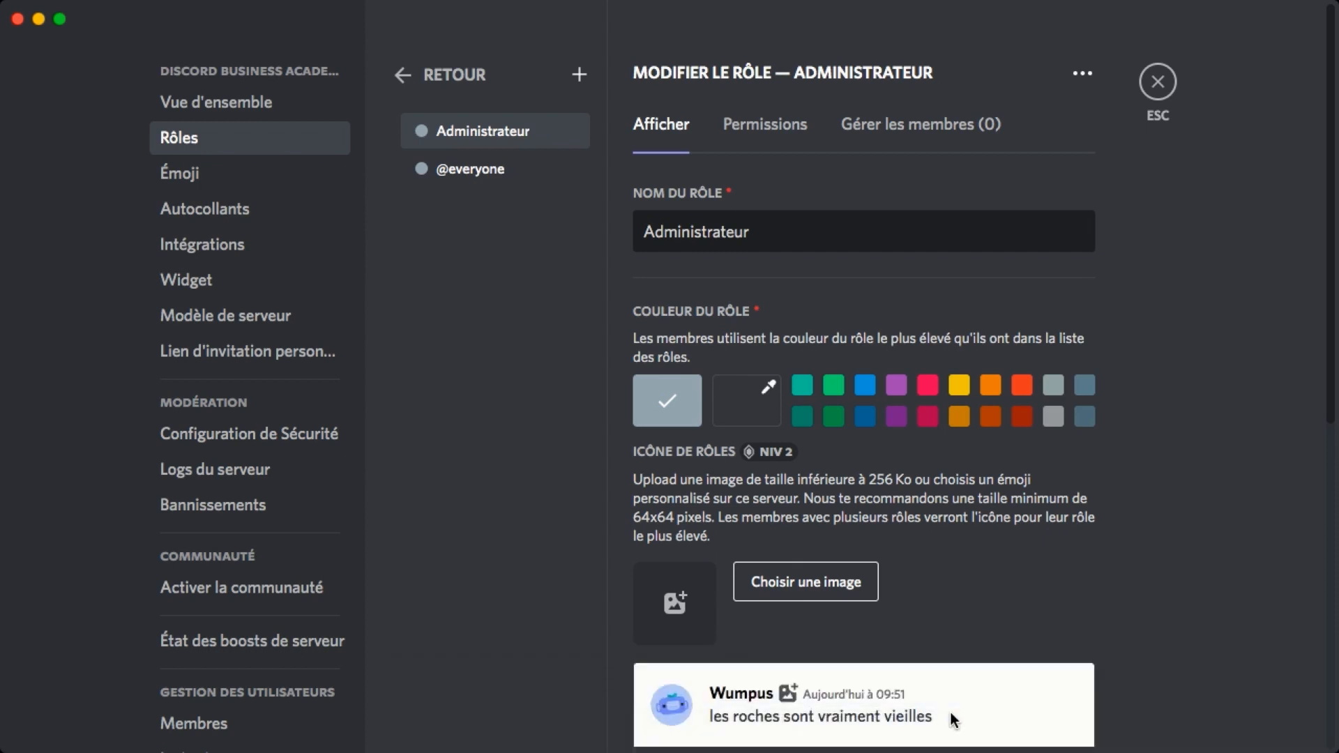
Step: Create a second server role named Question
left_click(579, 77)
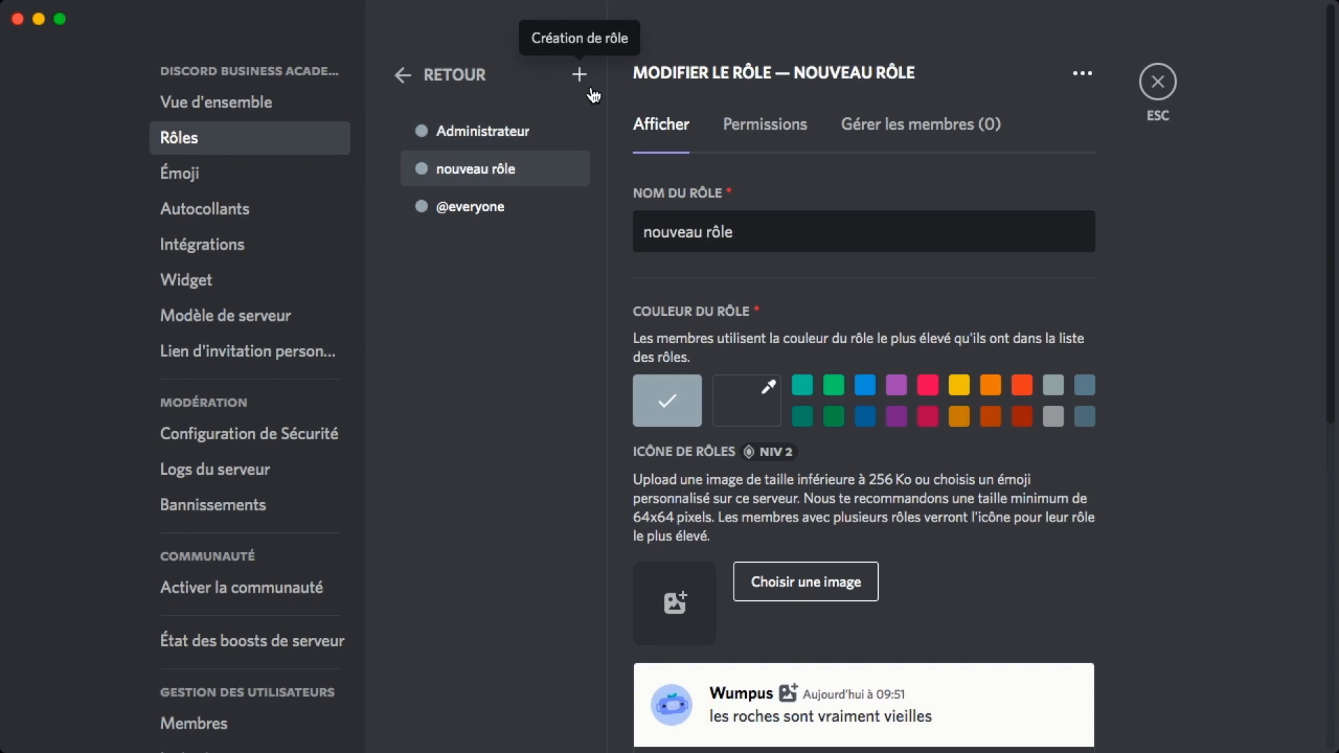
left_click(734, 237)
left_click_drag(735, 237, 611, 244)
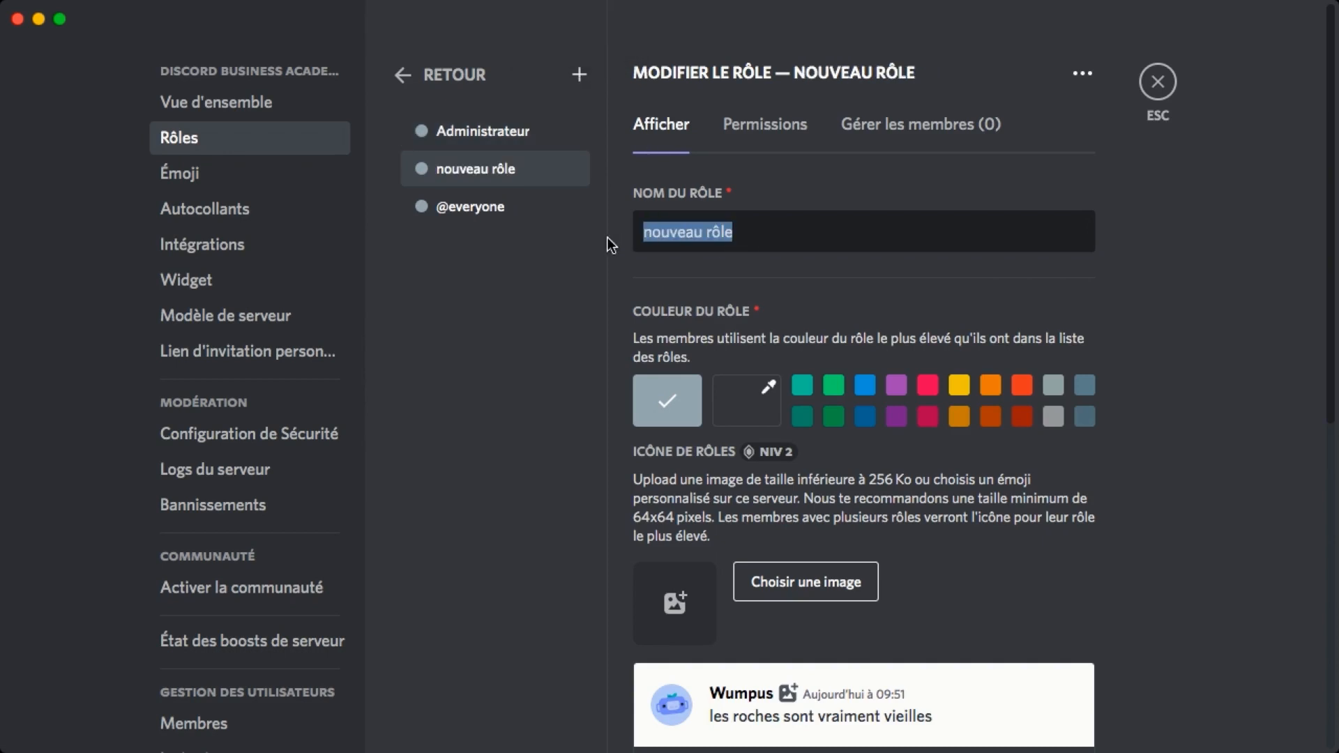
type("Question")
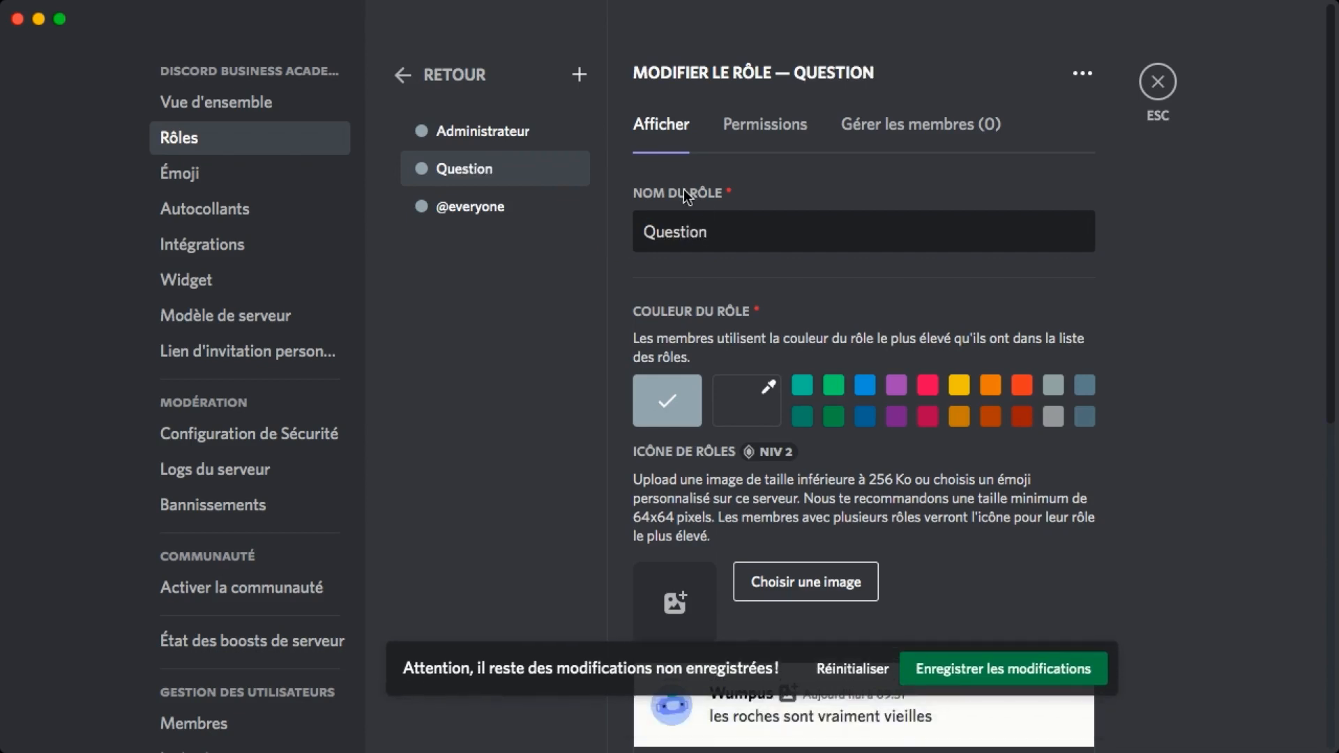
key("Return")
Step: Set the Administrateur role's colour to bright pinkish red and save the change
left_click(460, 131)
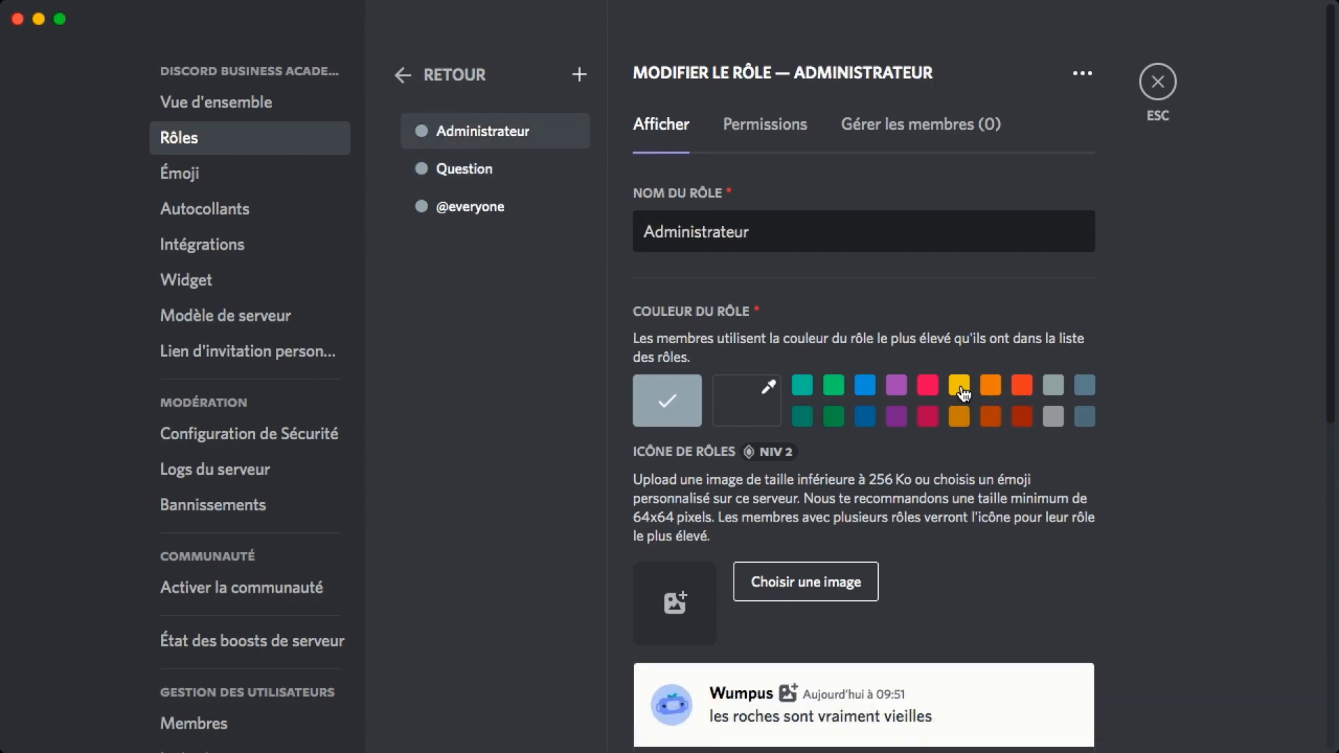
left_click(927, 385)
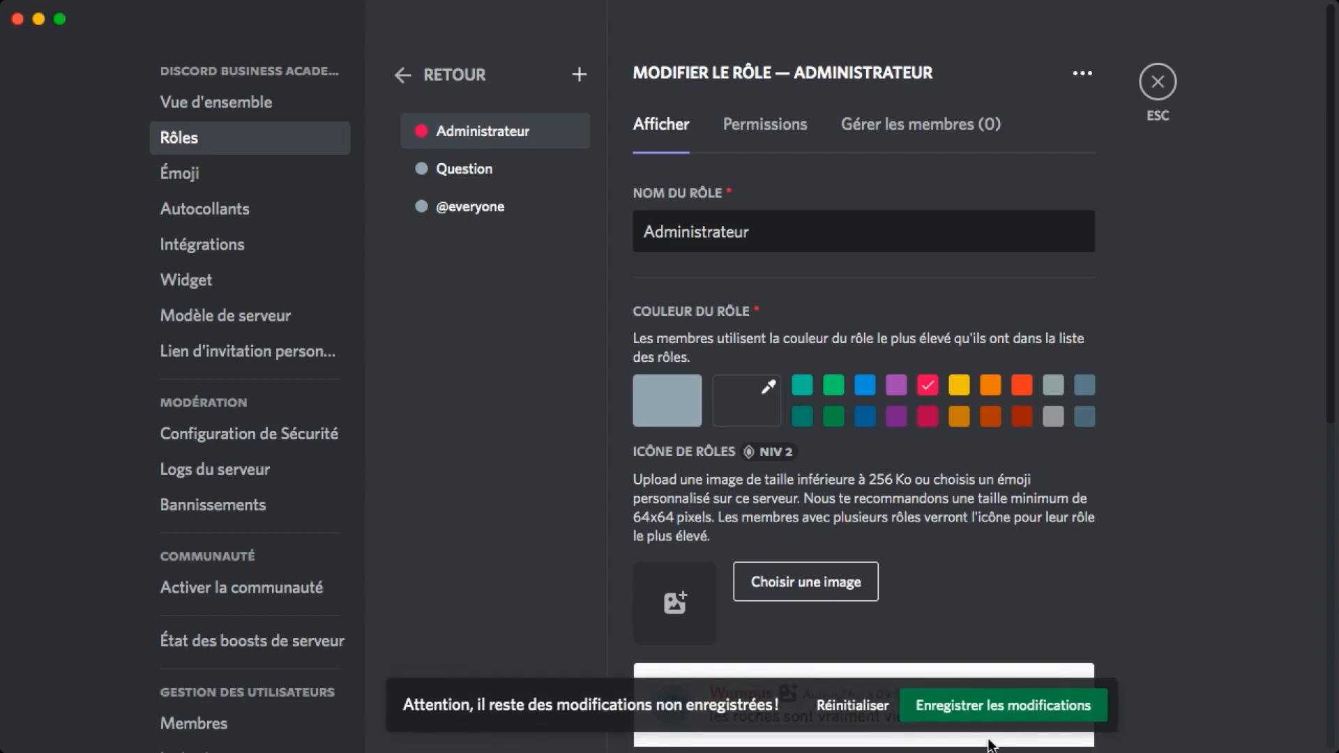
left_click(977, 710)
Step: Set the Question role's colour to light teal and save the change
left_click(520, 174)
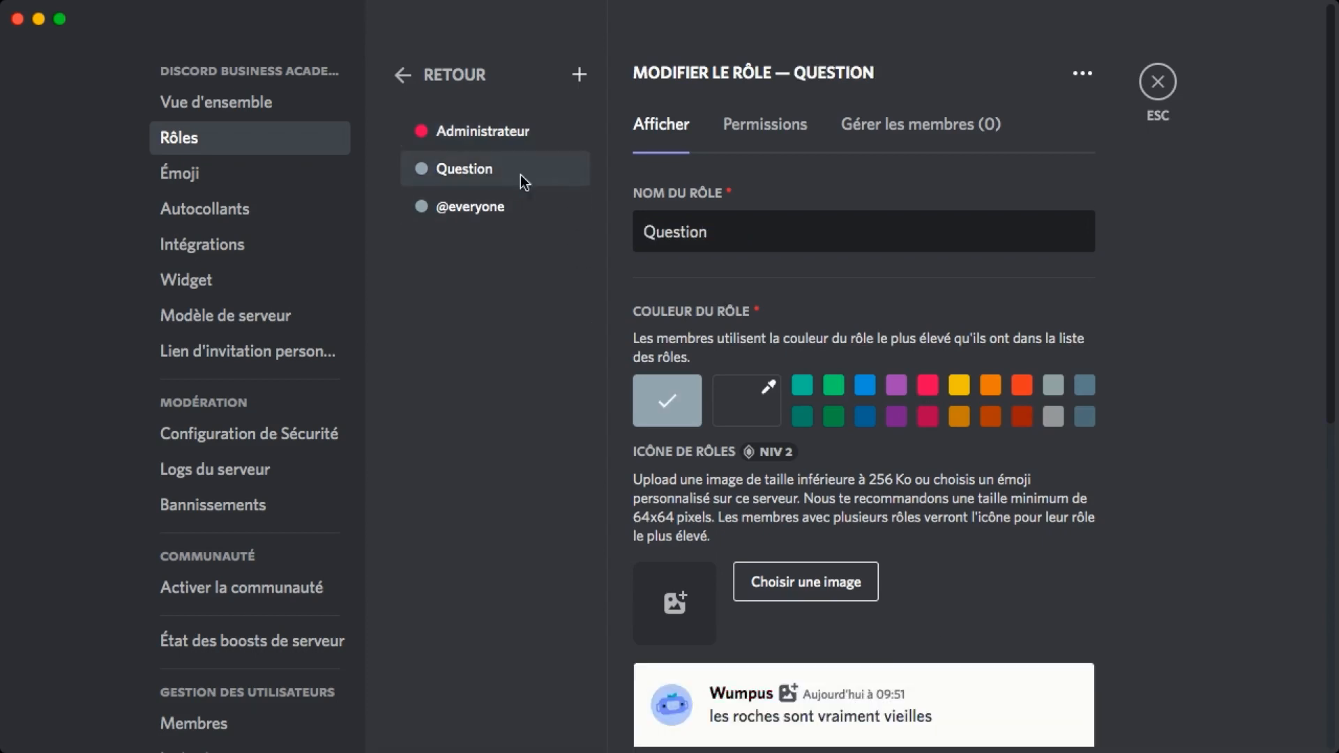
left_click(803, 386)
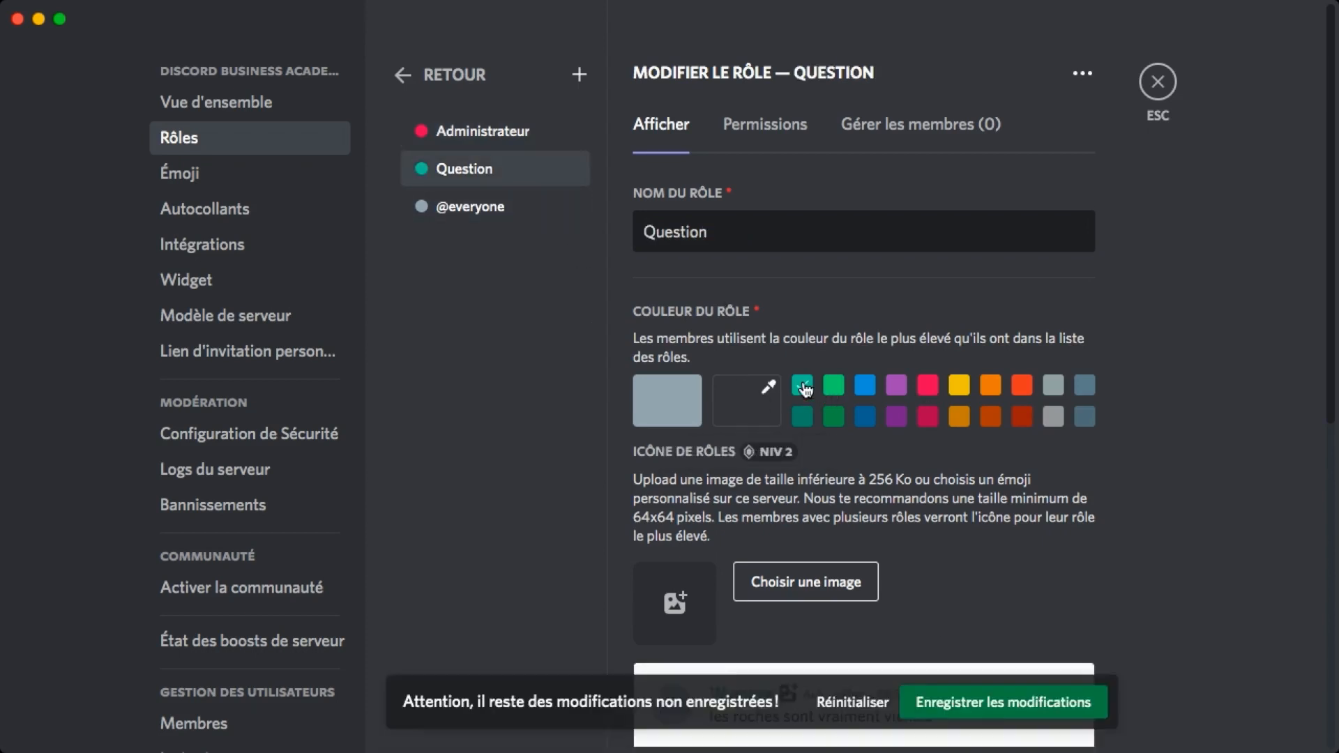
left_click(1004, 703)
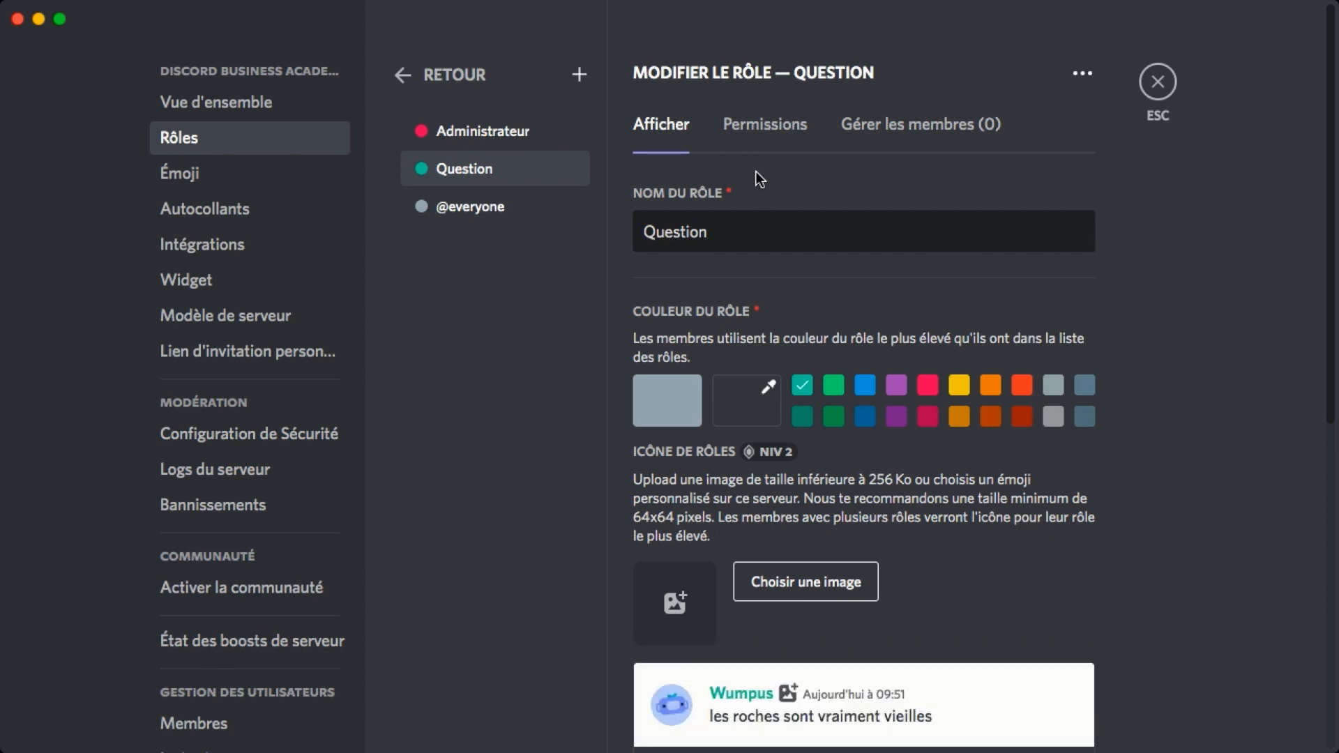
Step: Enable displaying Administrateur members separately from other online members, save the change, and leave the server settings
left_click(475, 84)
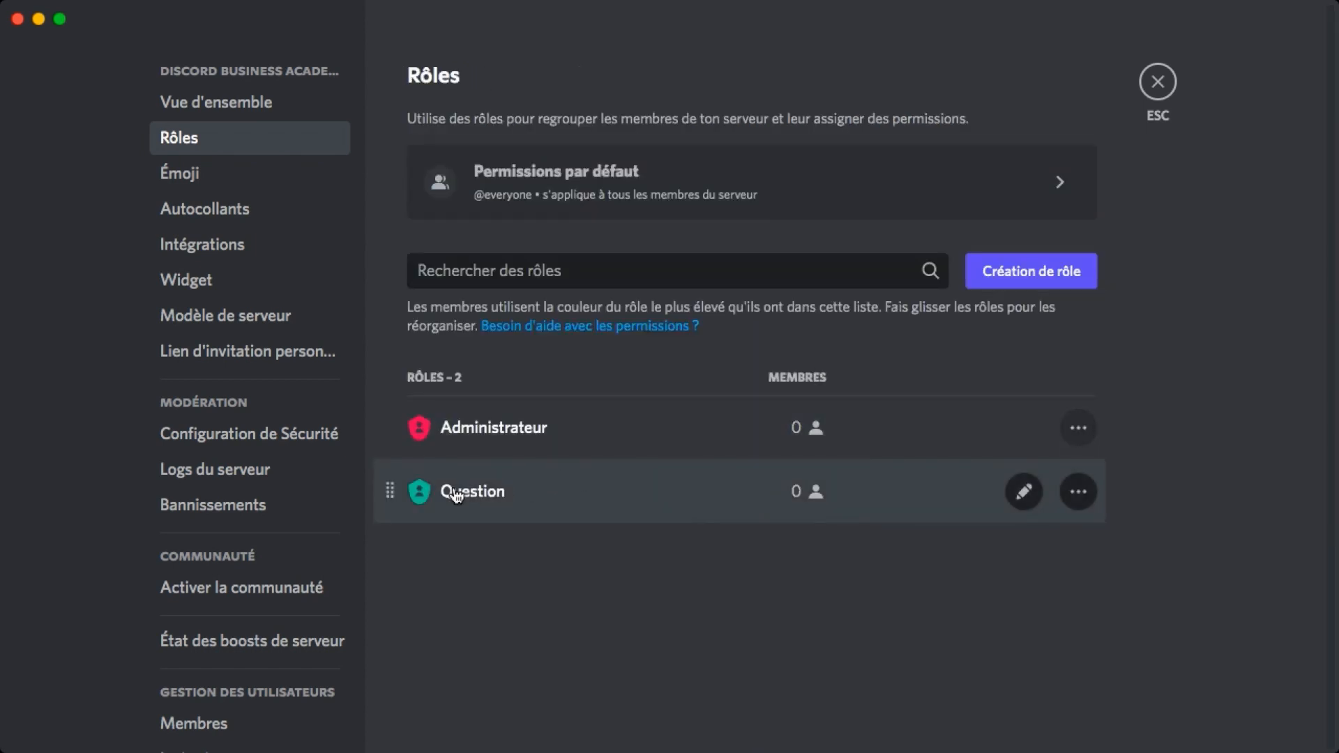
left_click_drag(389, 490, 389, 520)
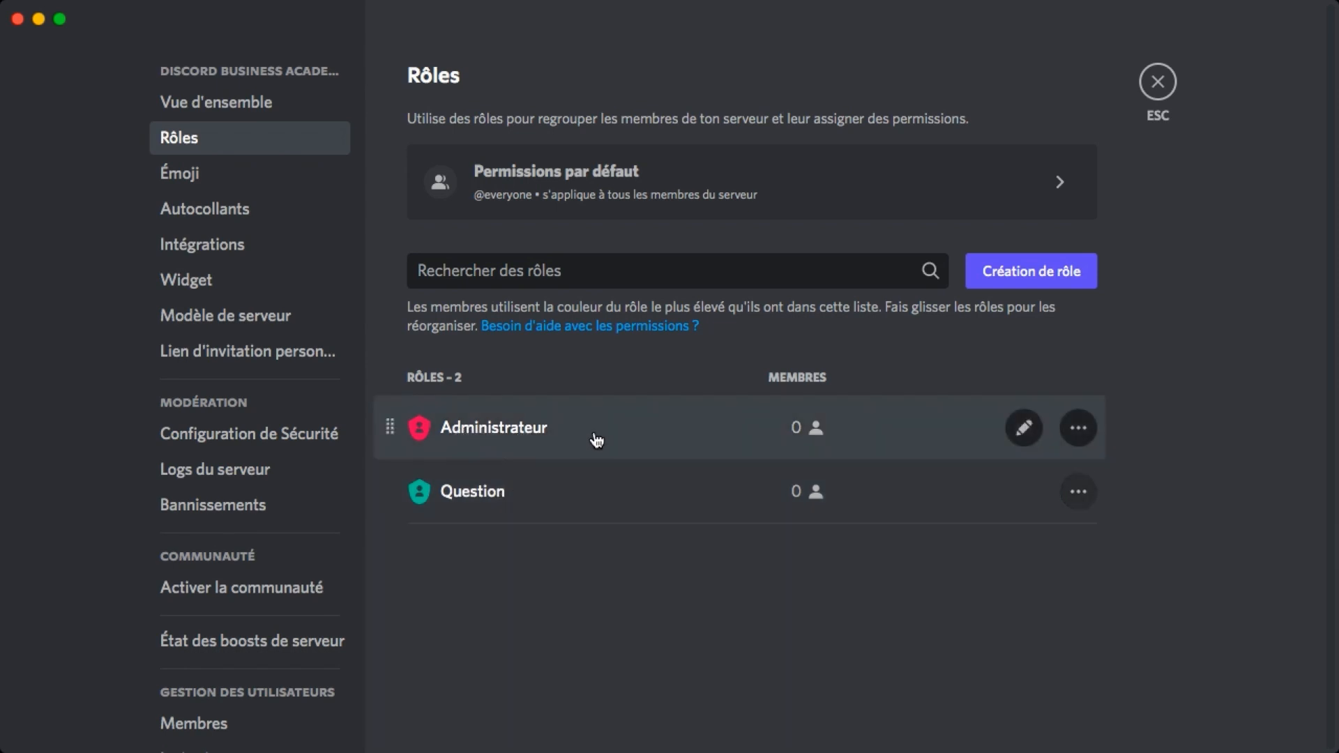
left_click(530, 439)
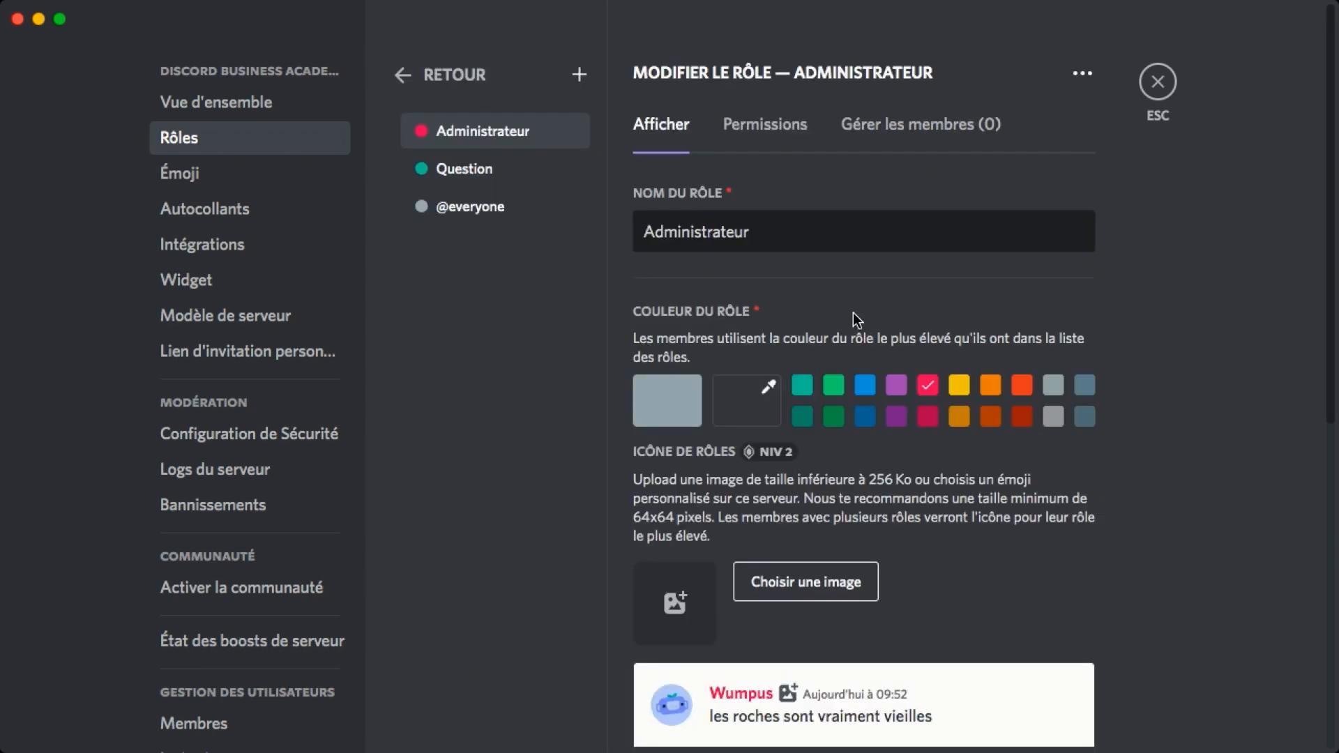
scroll(855, 315, "down", 8)
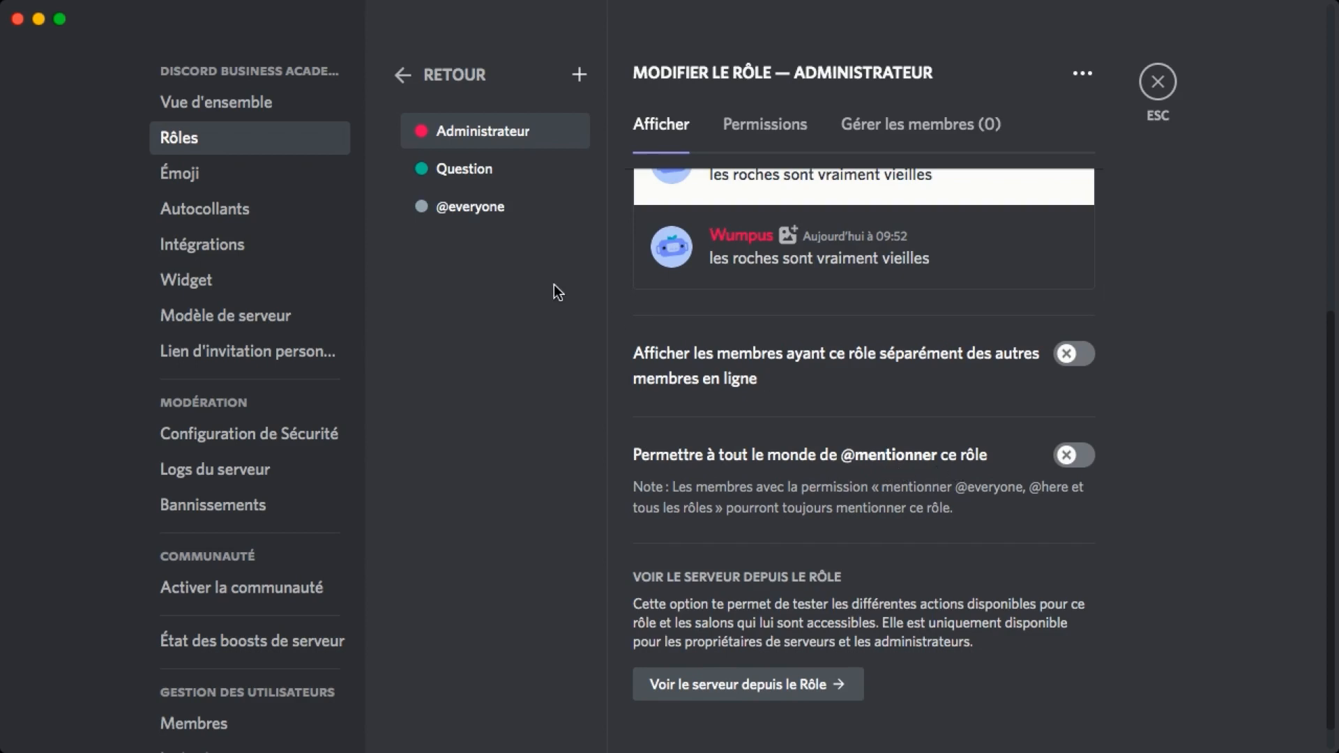
left_click(1073, 355)
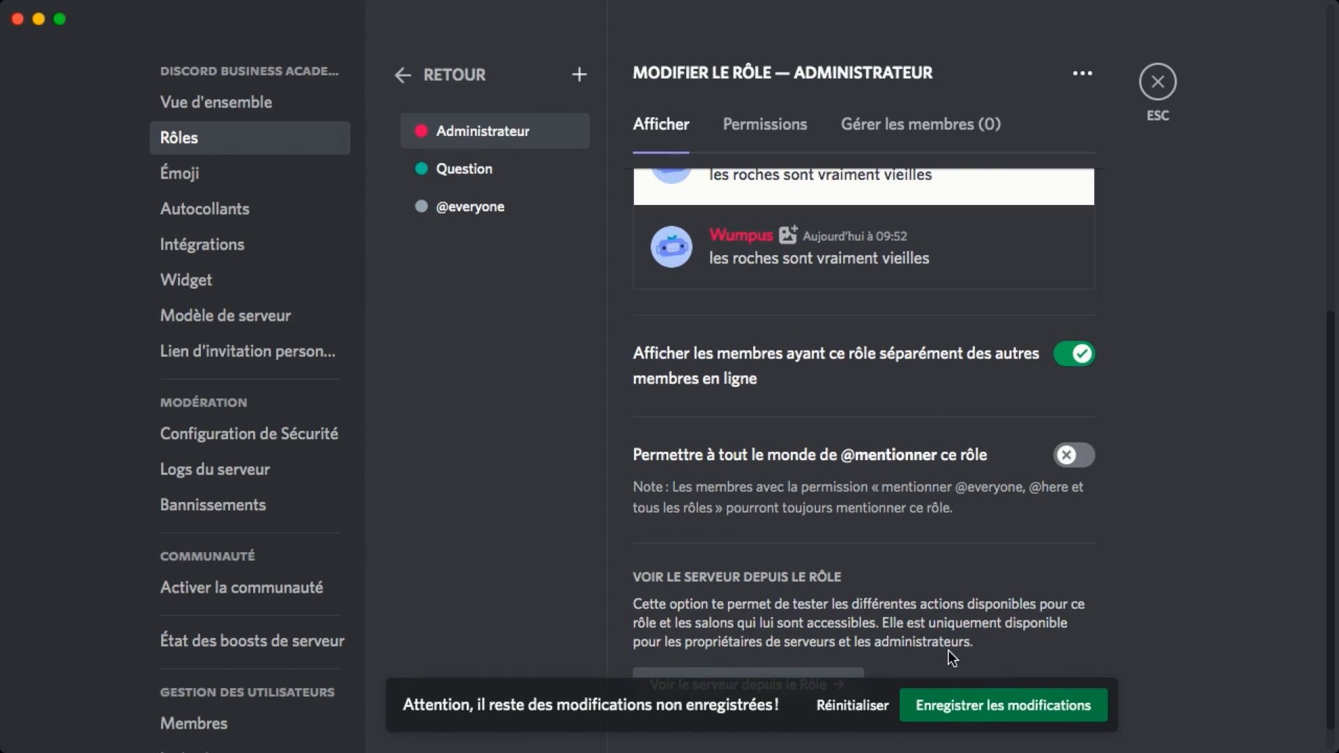
left_click(959, 705)
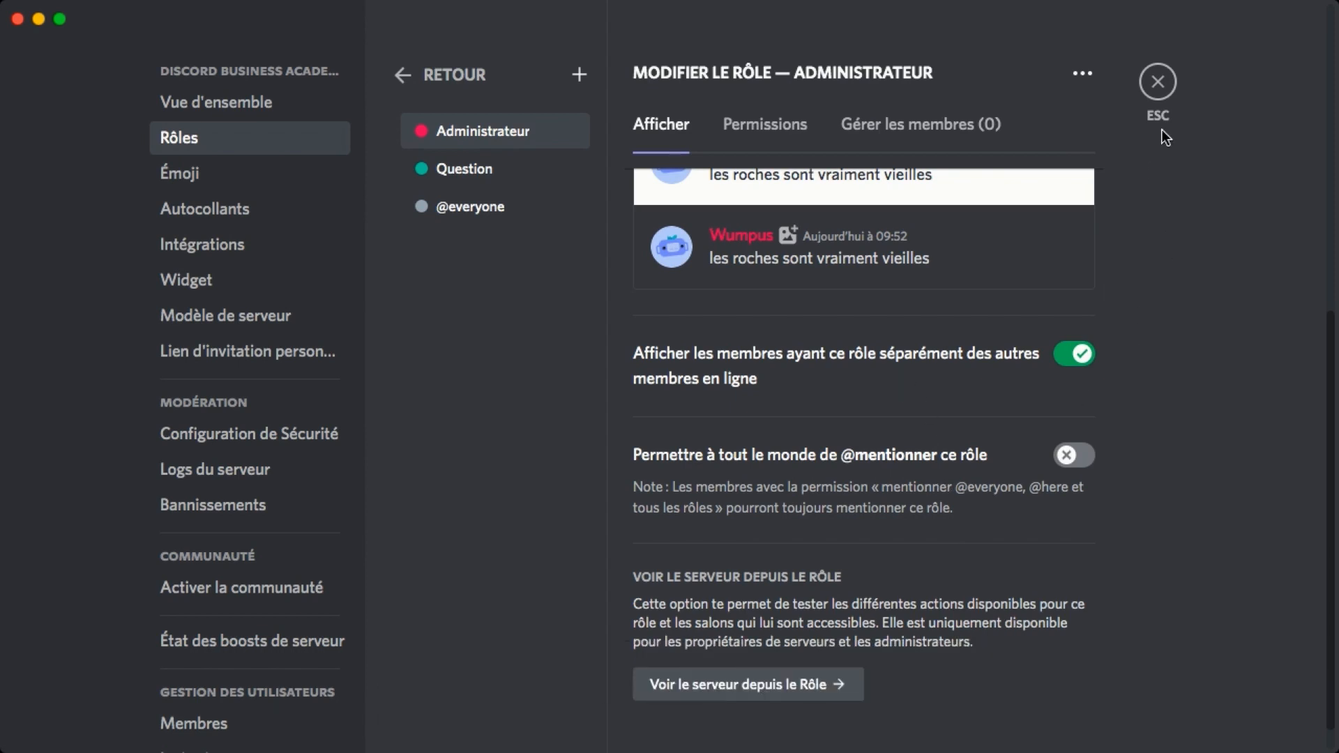
left_click(1153, 82)
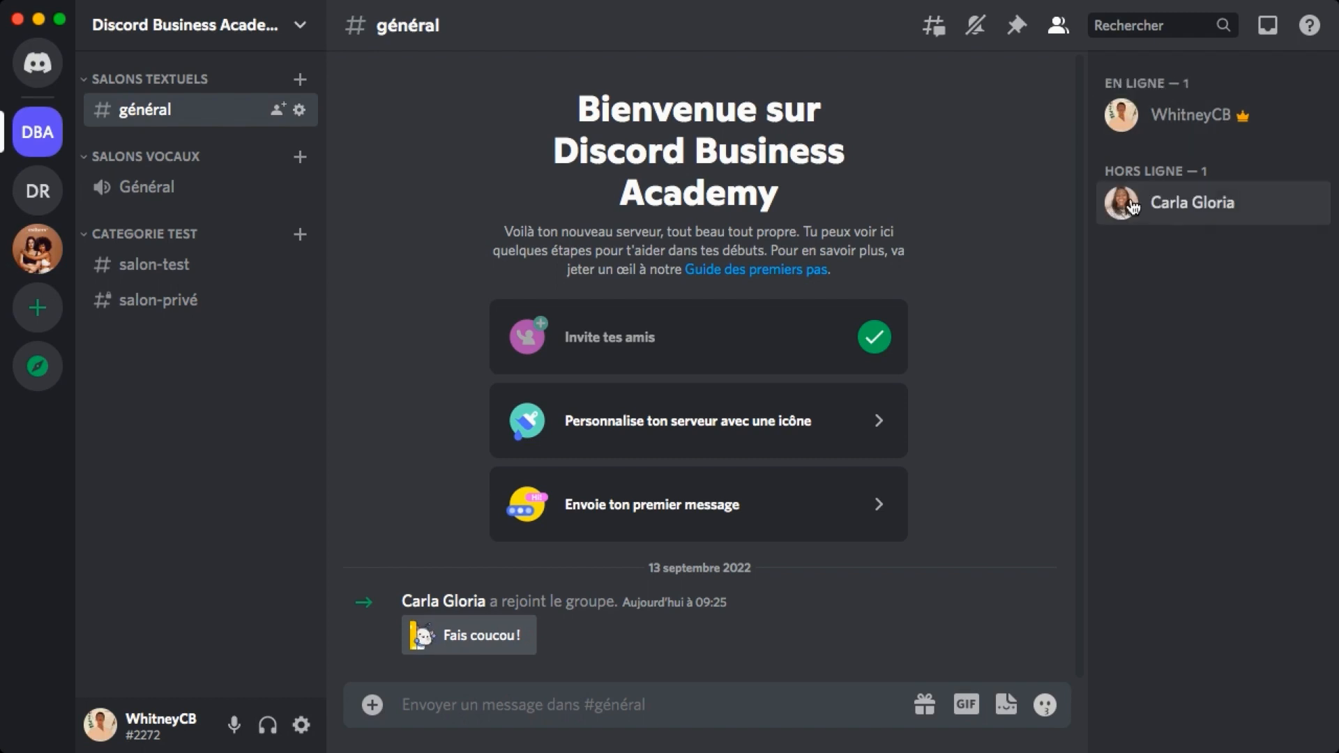
Step: Assign the Administrateur role to the offline member from their profile card
left_click(1225, 217)
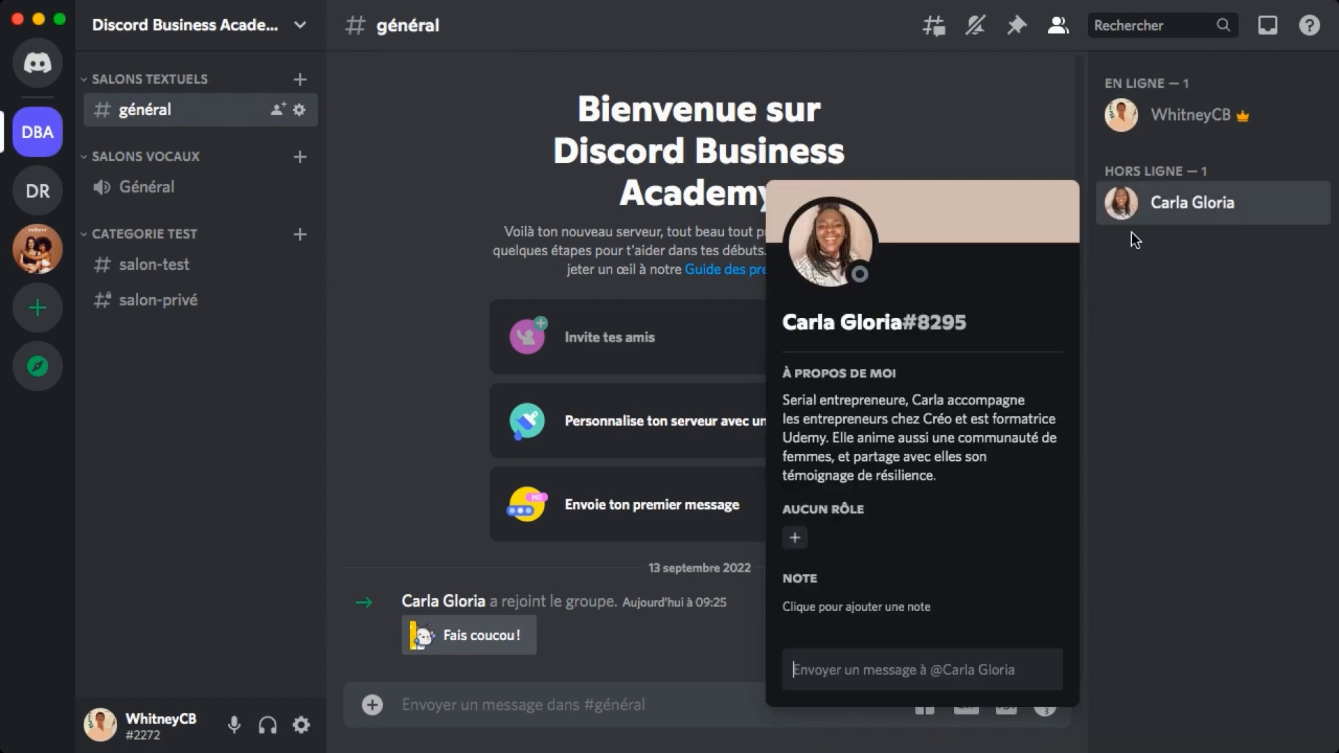
left_click(795, 539)
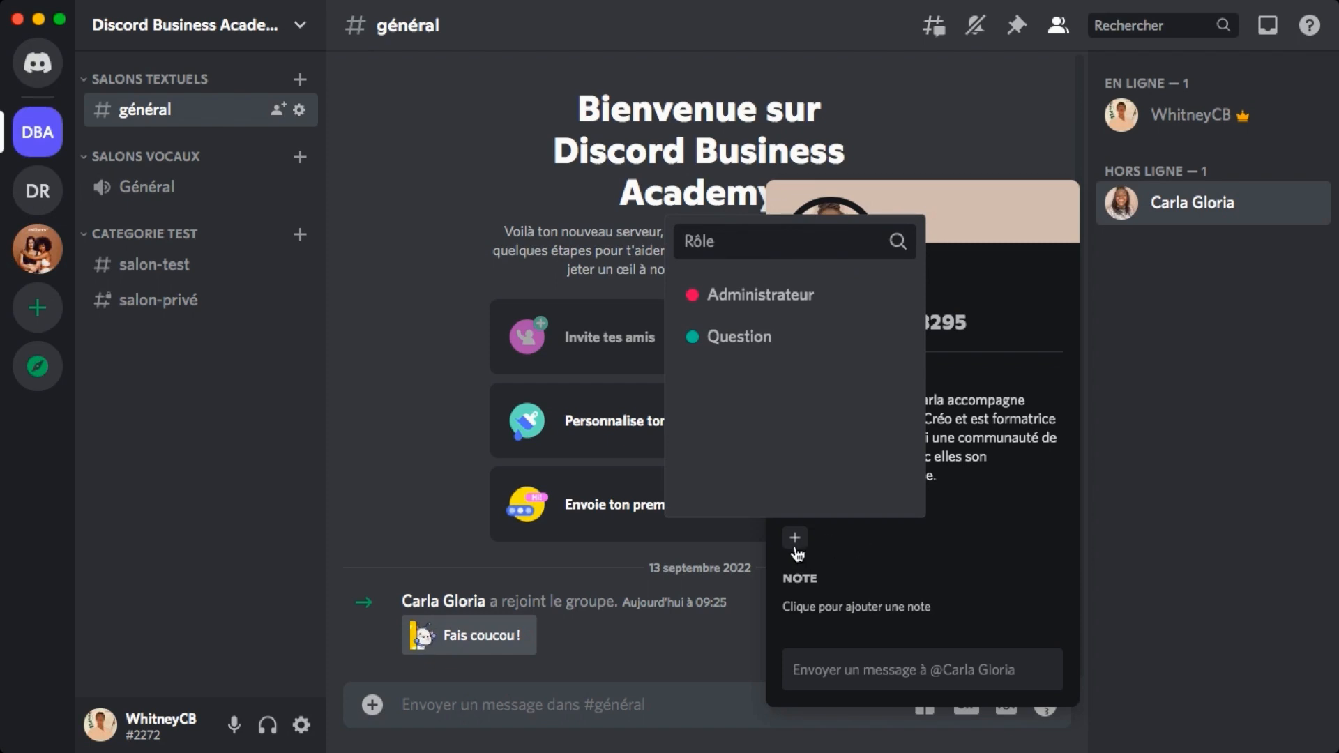
left_click(753, 295)
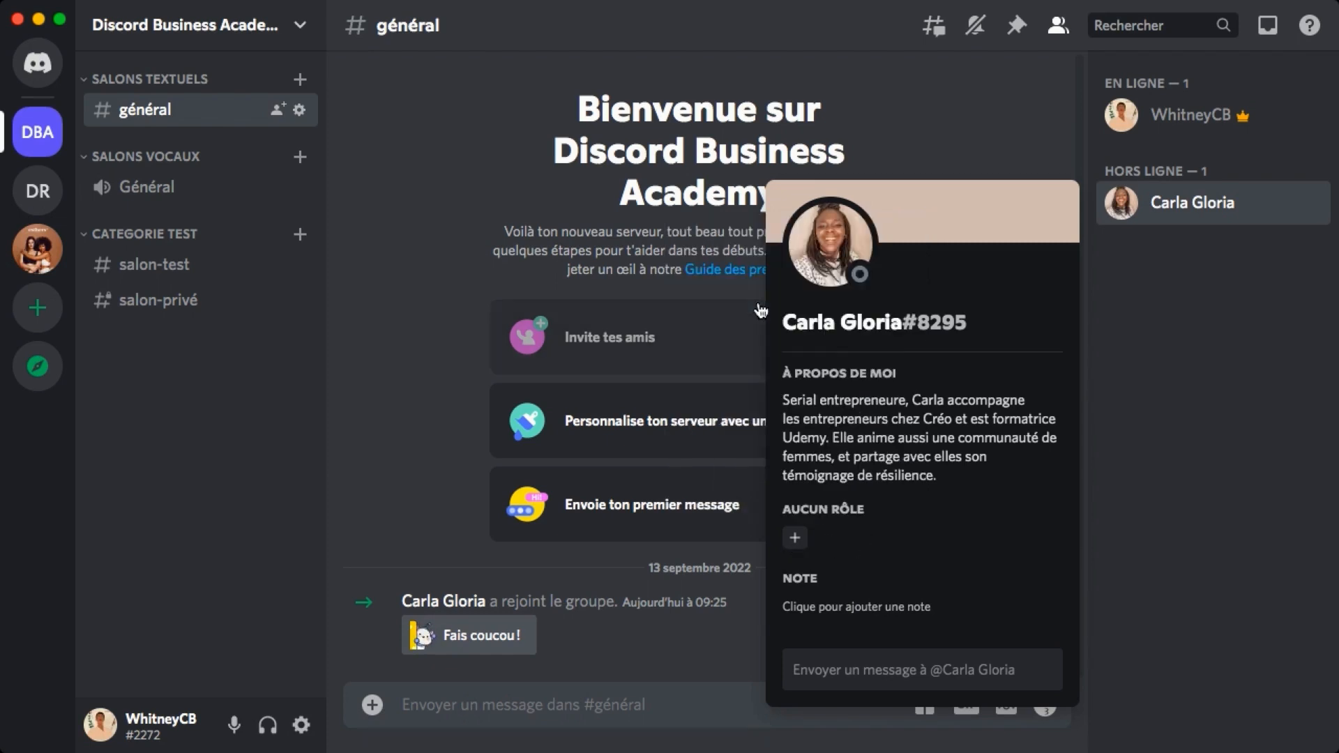
left_click(1233, 365)
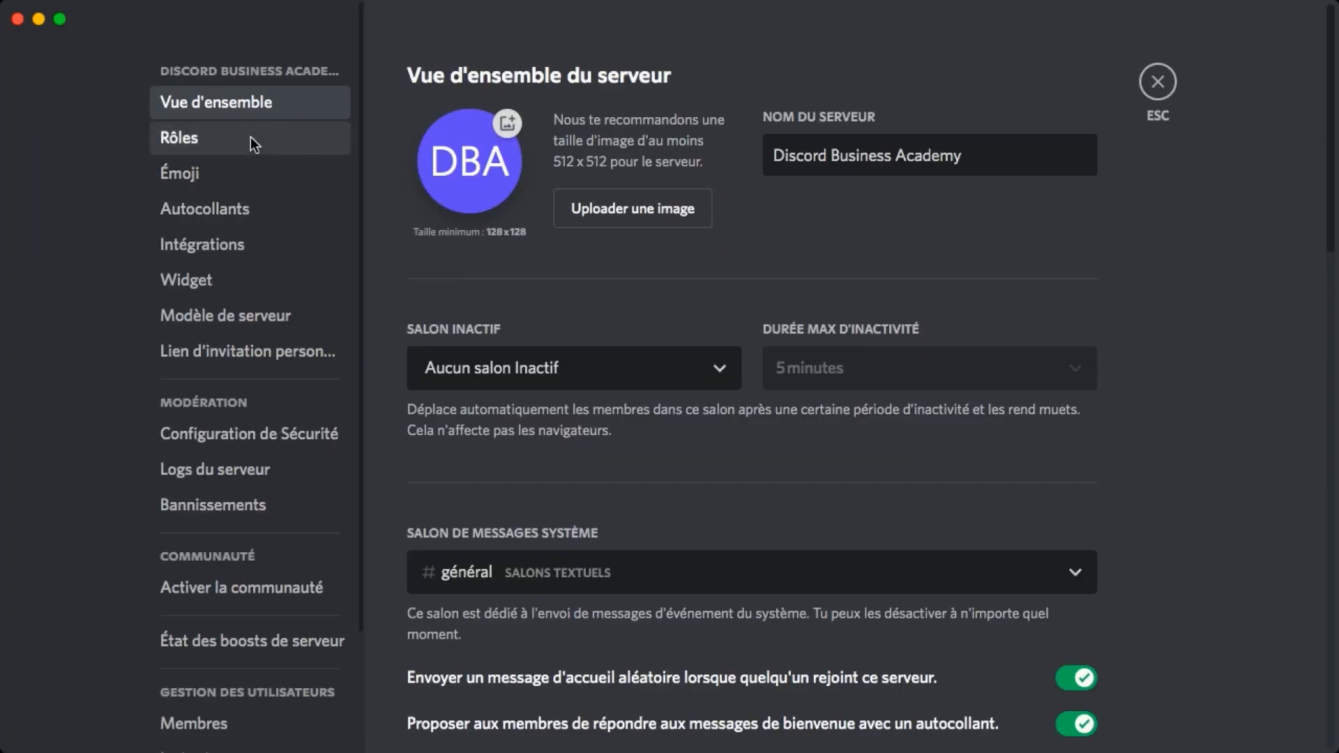
left_click(250, 137)
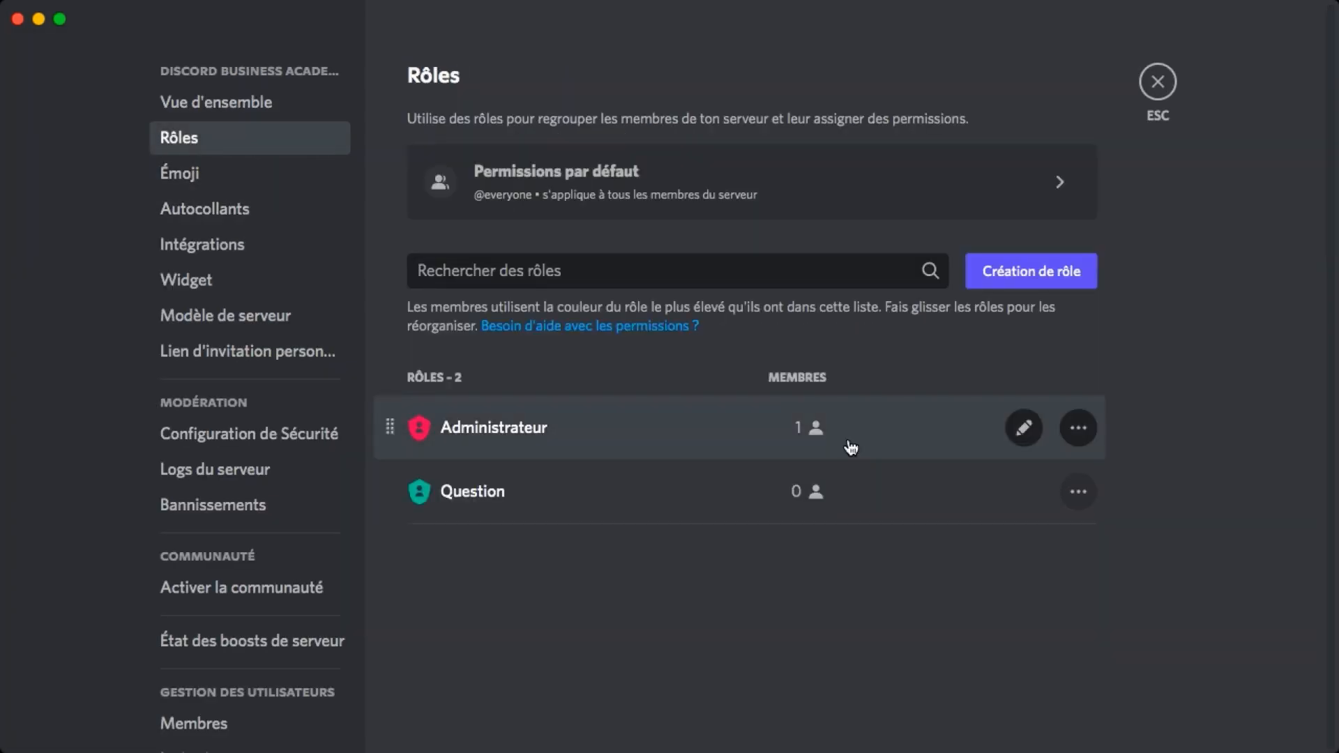
left_click(455, 427)
scroll(964, 454, "down", 7)
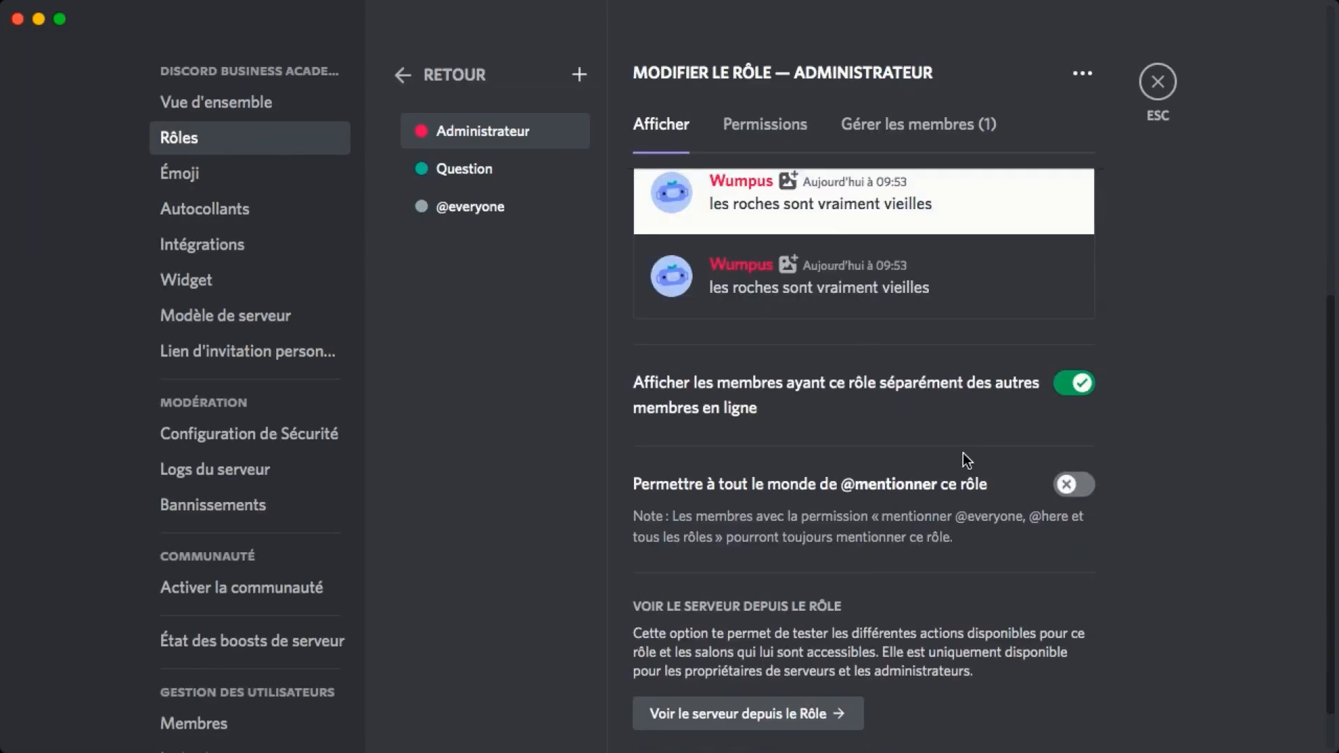
left_click(524, 170)
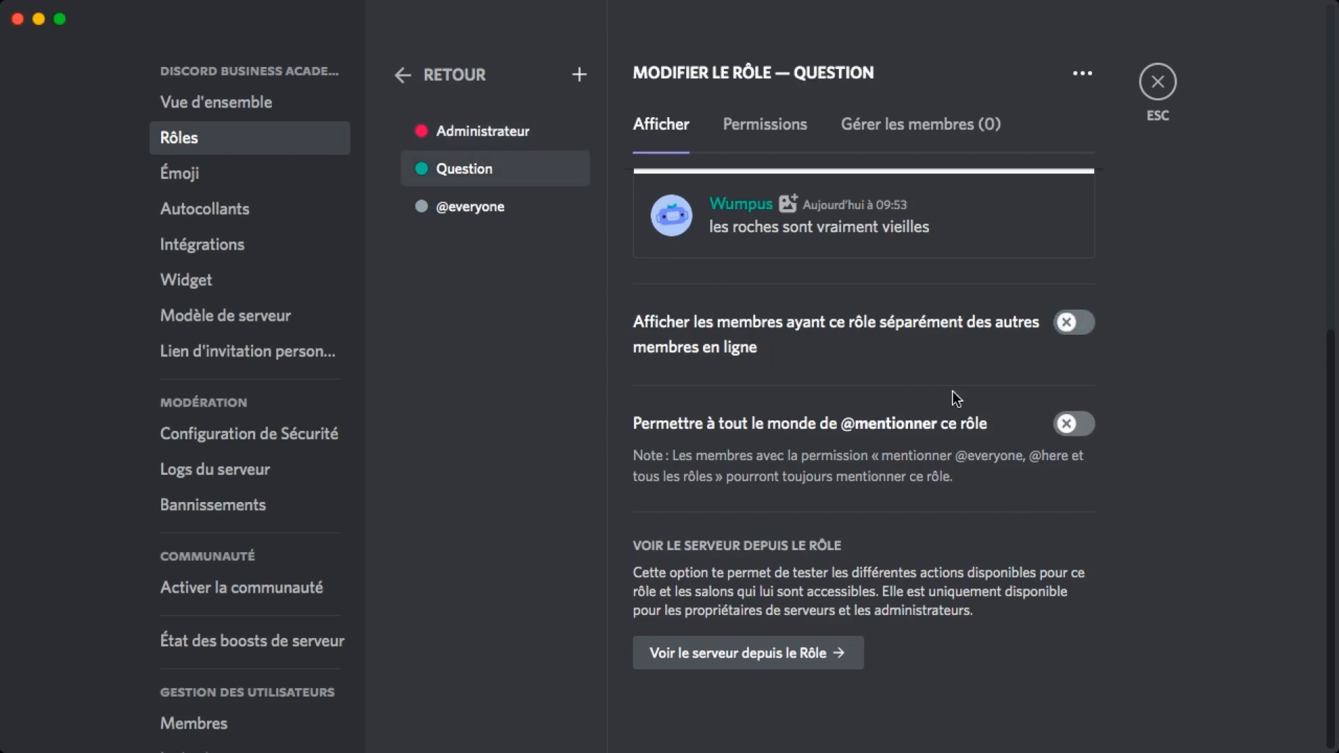
left_click(1077, 428)
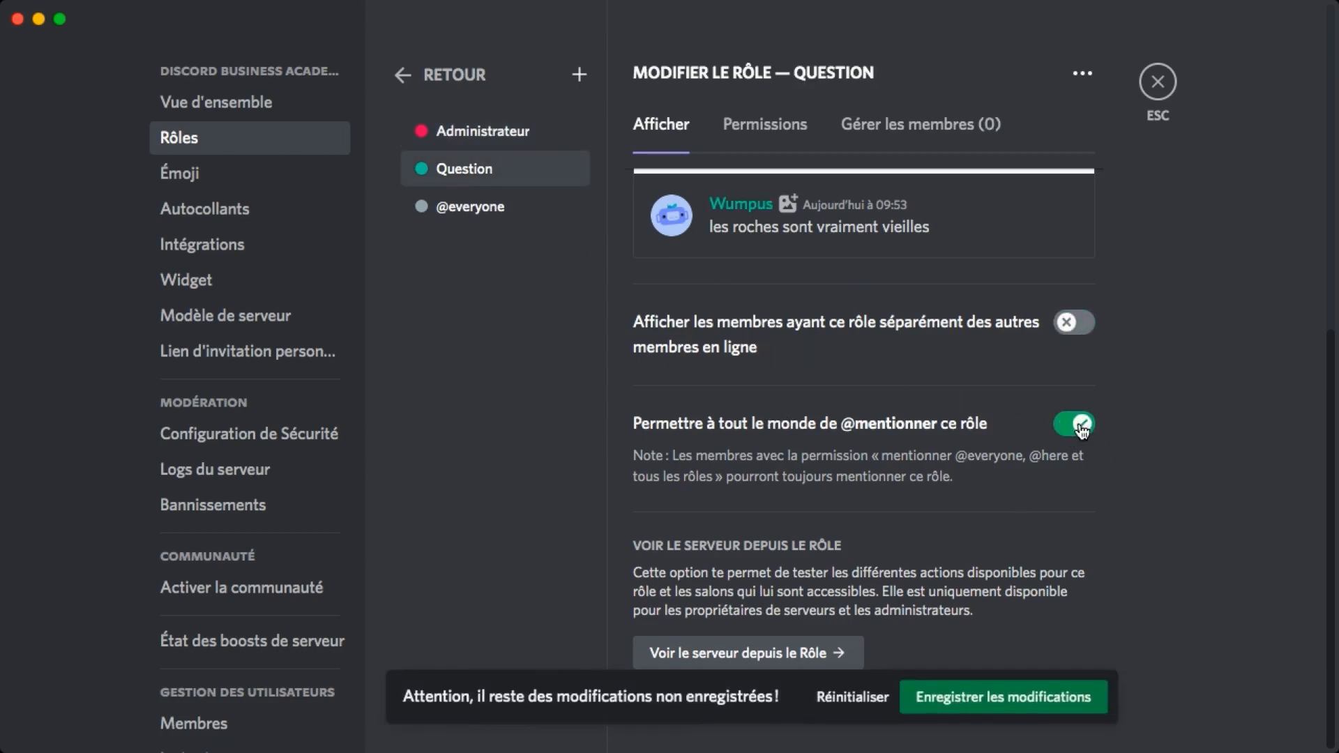
left_click(966, 724)
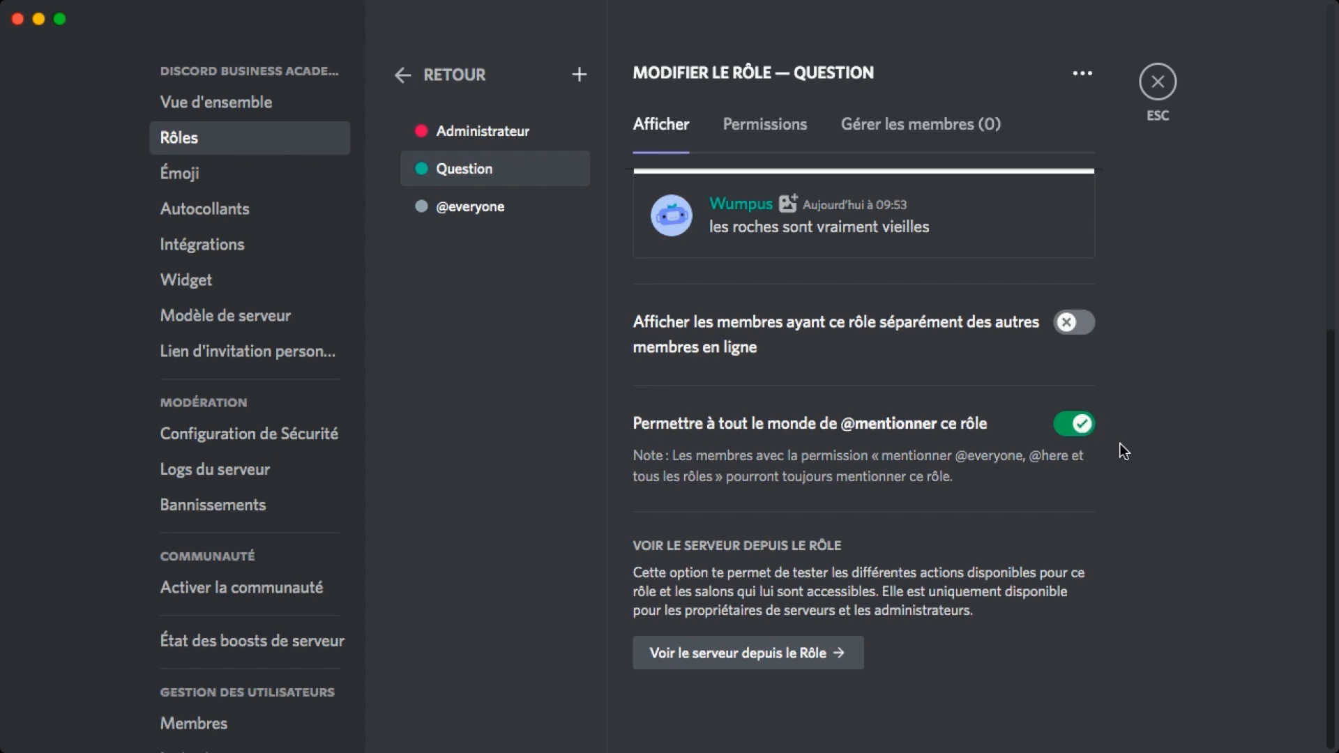
left_click(1157, 84)
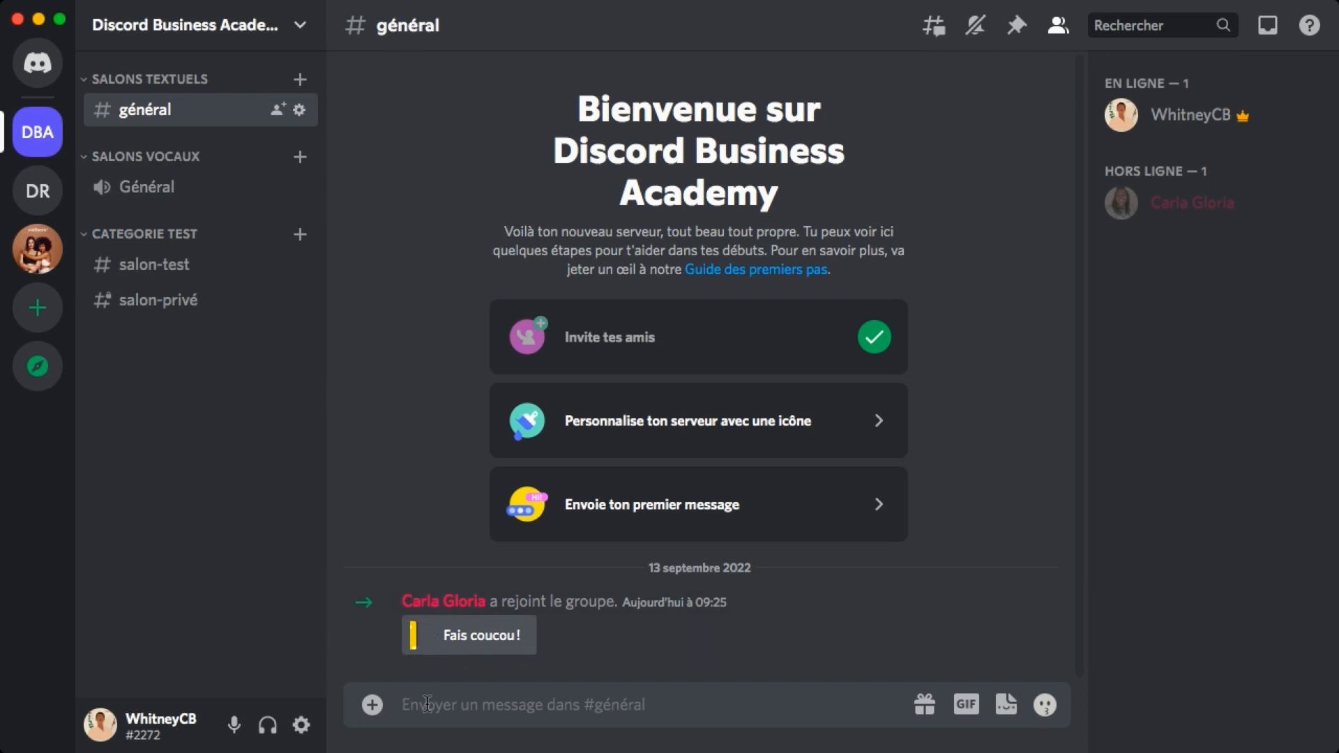
type("@ques")
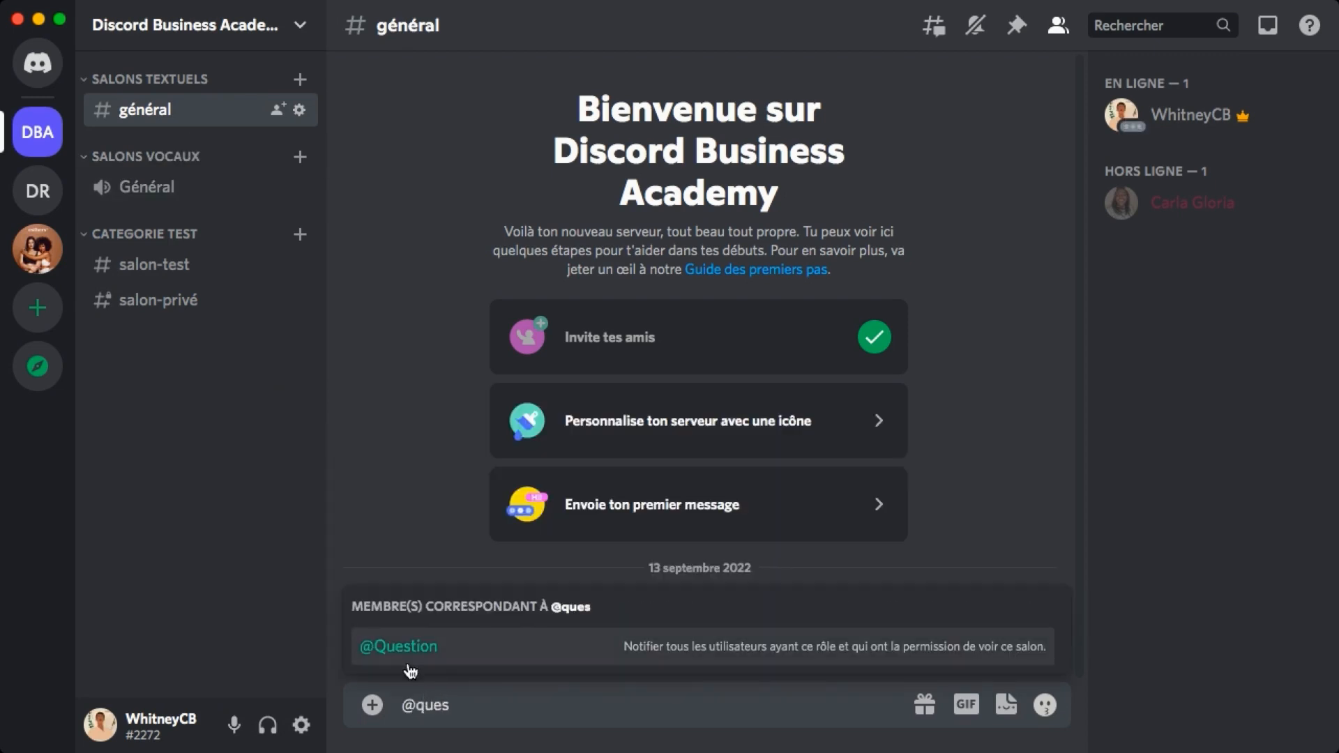
left_click(455, 650)
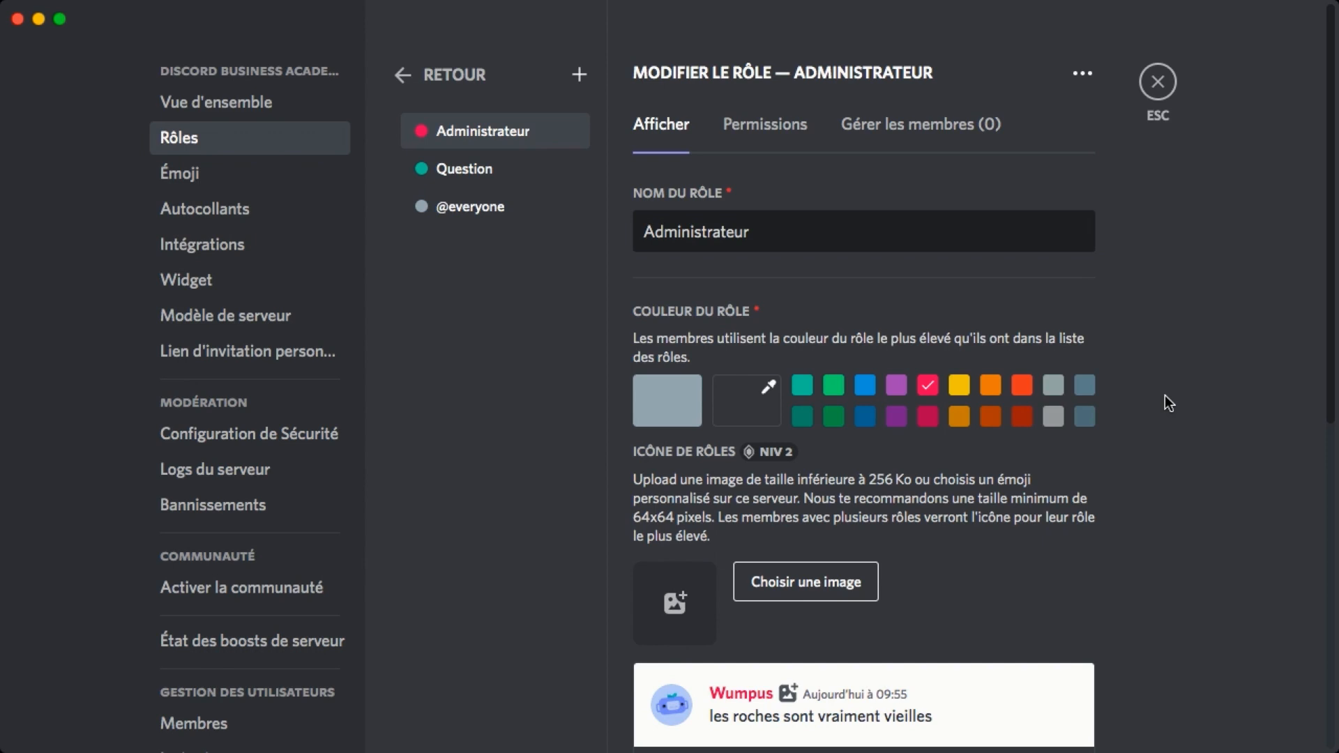
Step: Preview the server from the Administrateur role, and exit the preview
scroll(1165, 396, "down", 10)
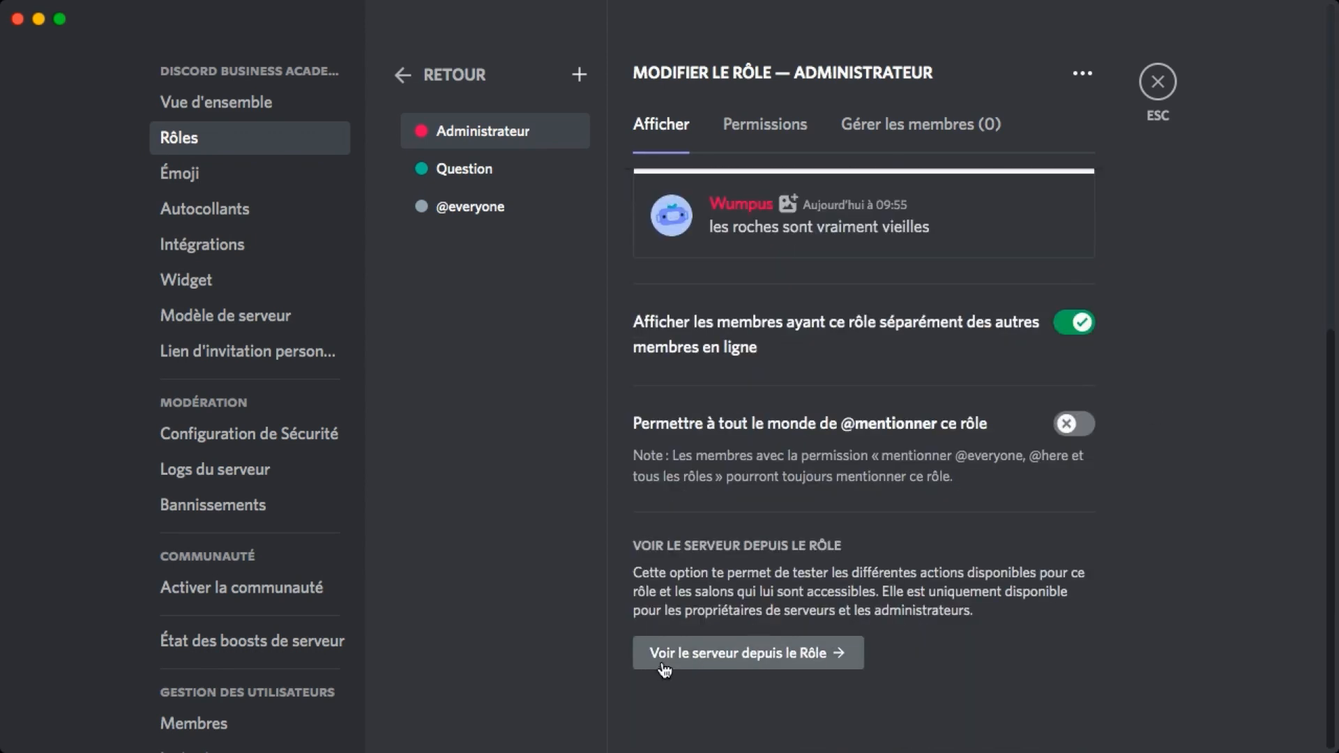
left_click(757, 659)
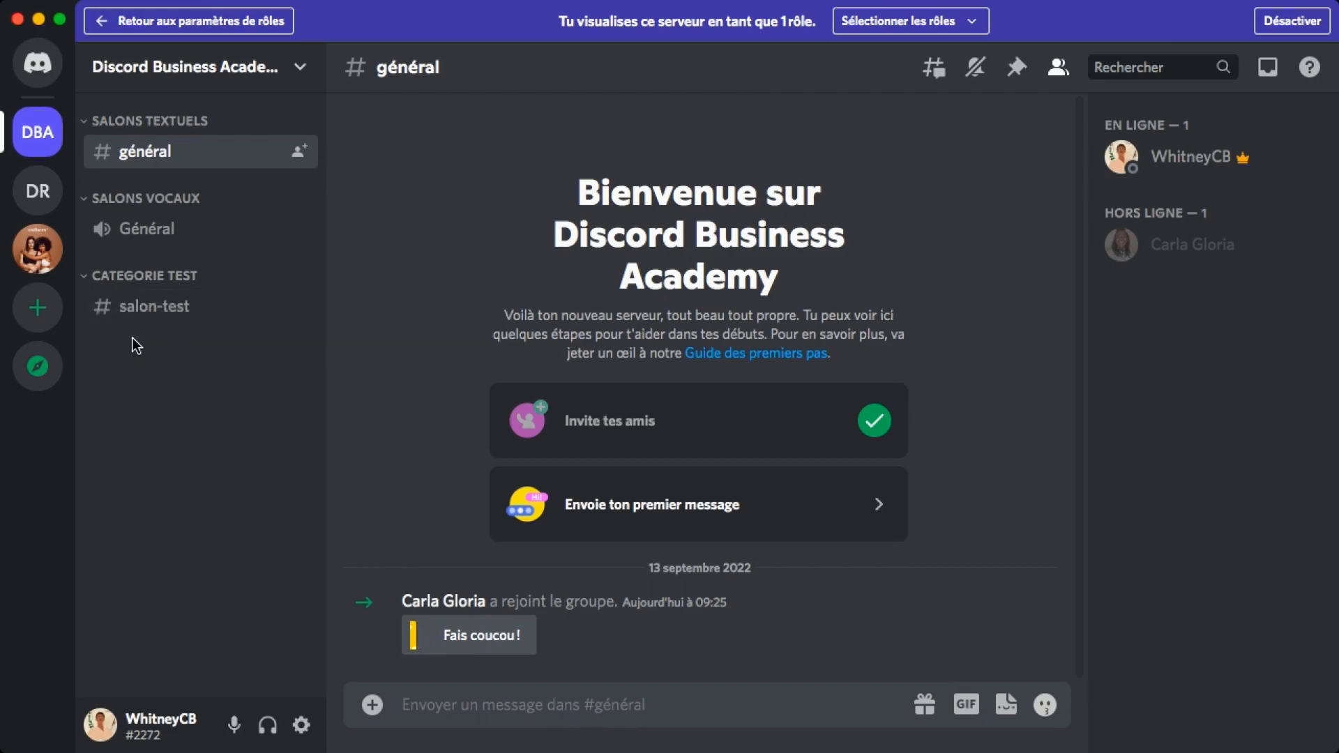
left_click(1292, 21)
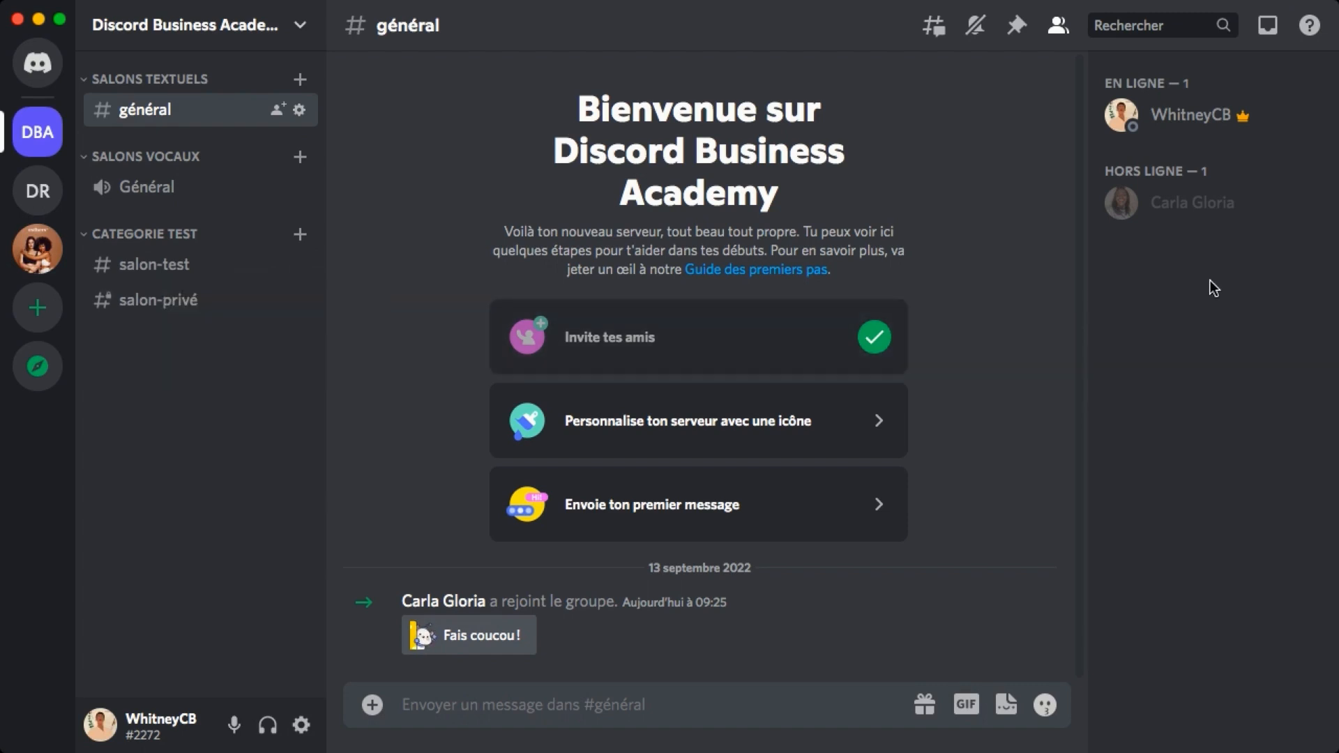
Step: Open the list of assignable roles on the offline member's profile card, and close it without assigning one
left_click(1178, 213)
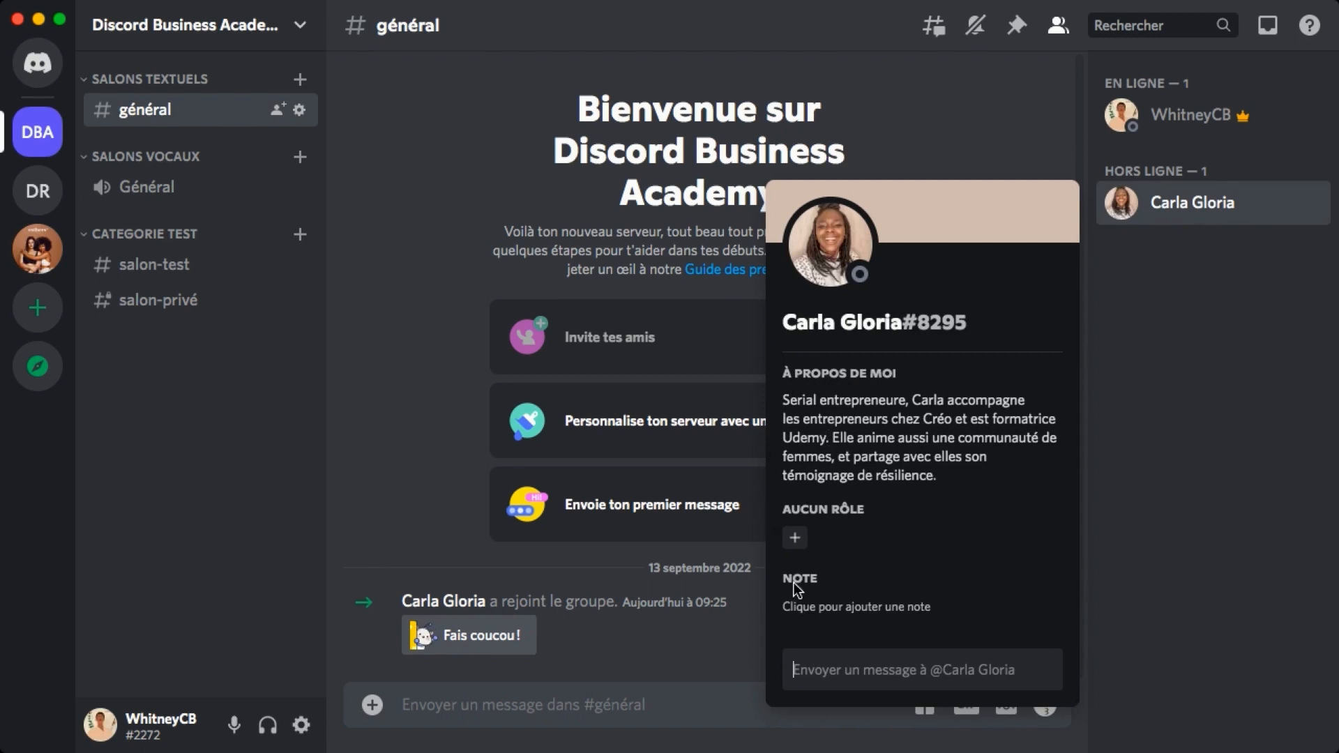
left_click(795, 539)
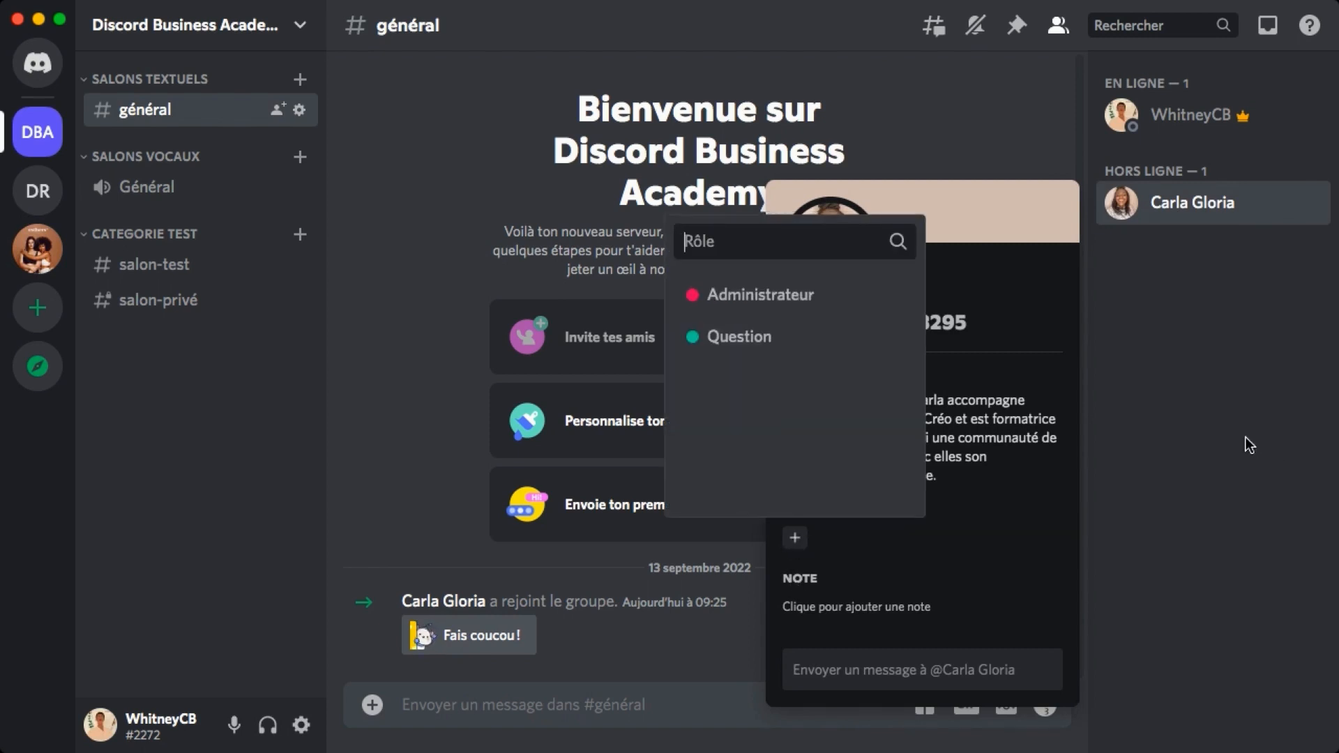
left_click(1245, 438)
Step: Add the offline member to the Administrateur role through the role's member management in the server settings
left_click(283, 35)
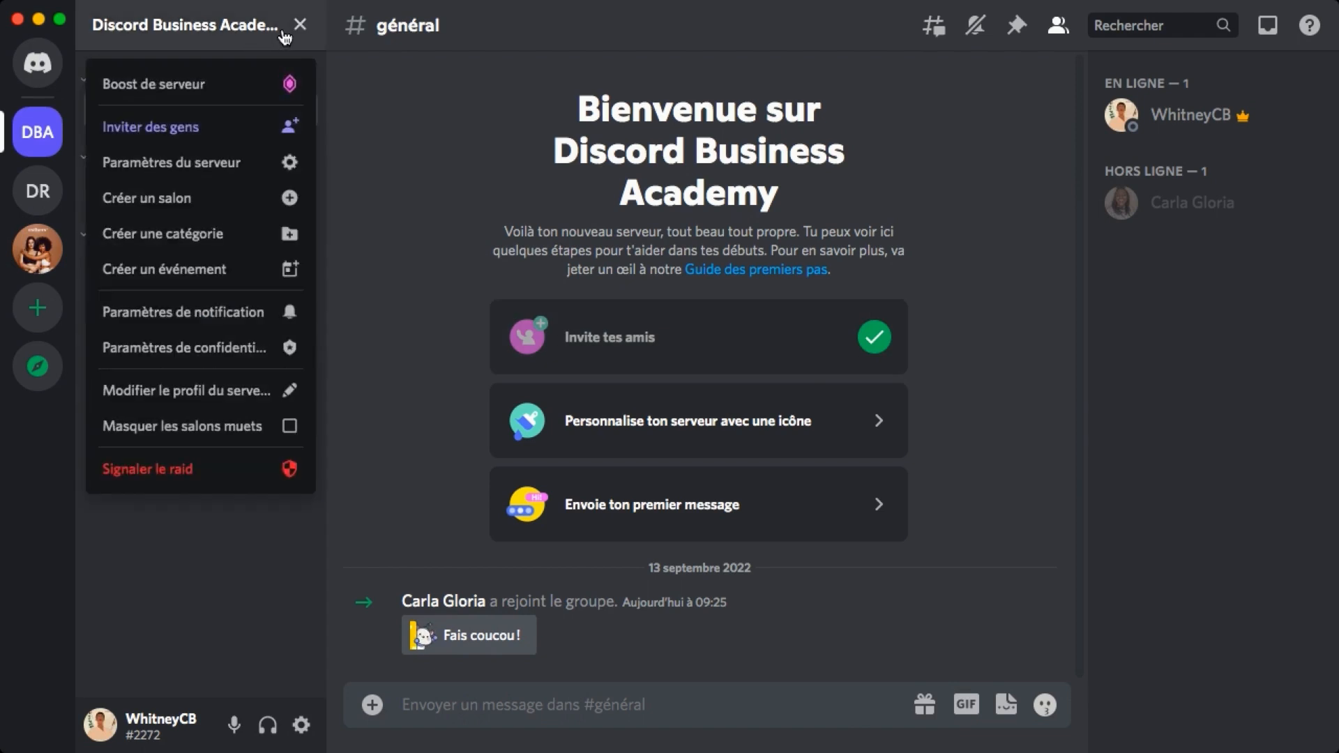
left_click(253, 167)
left_click(186, 139)
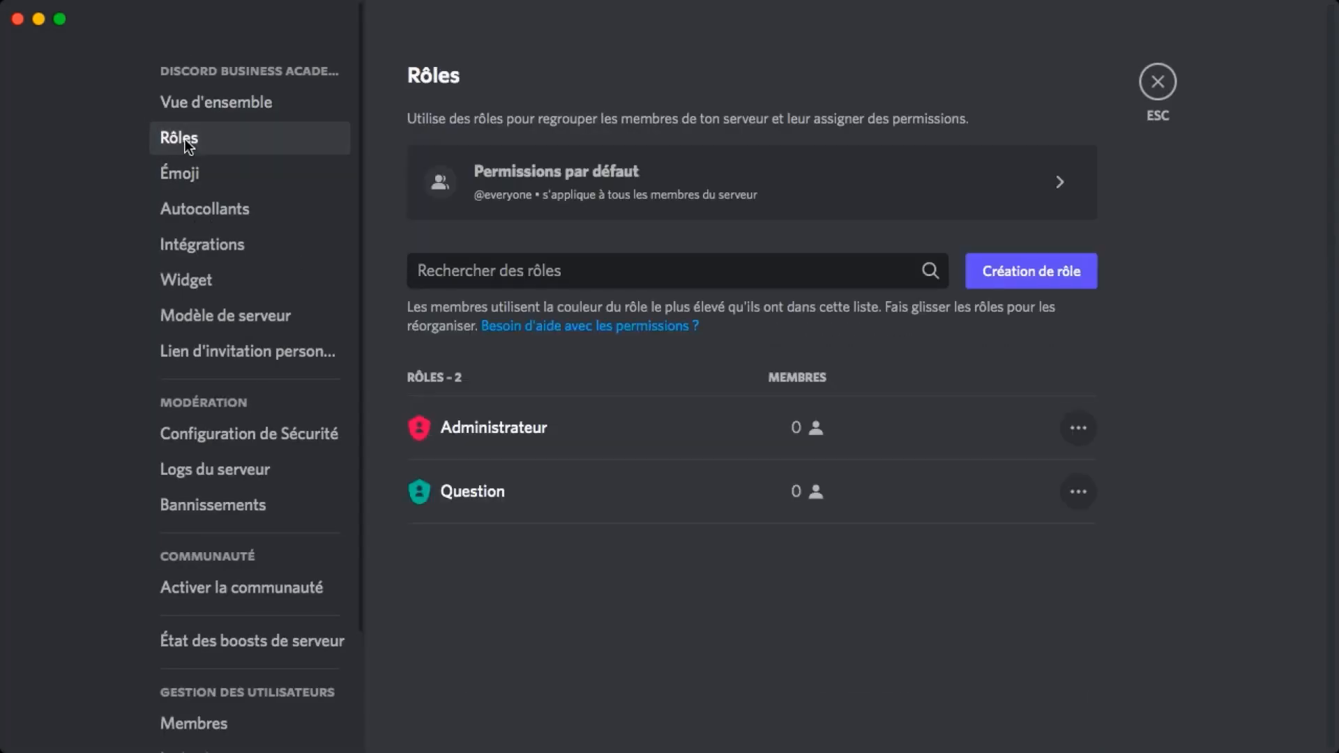
left_click(579, 427)
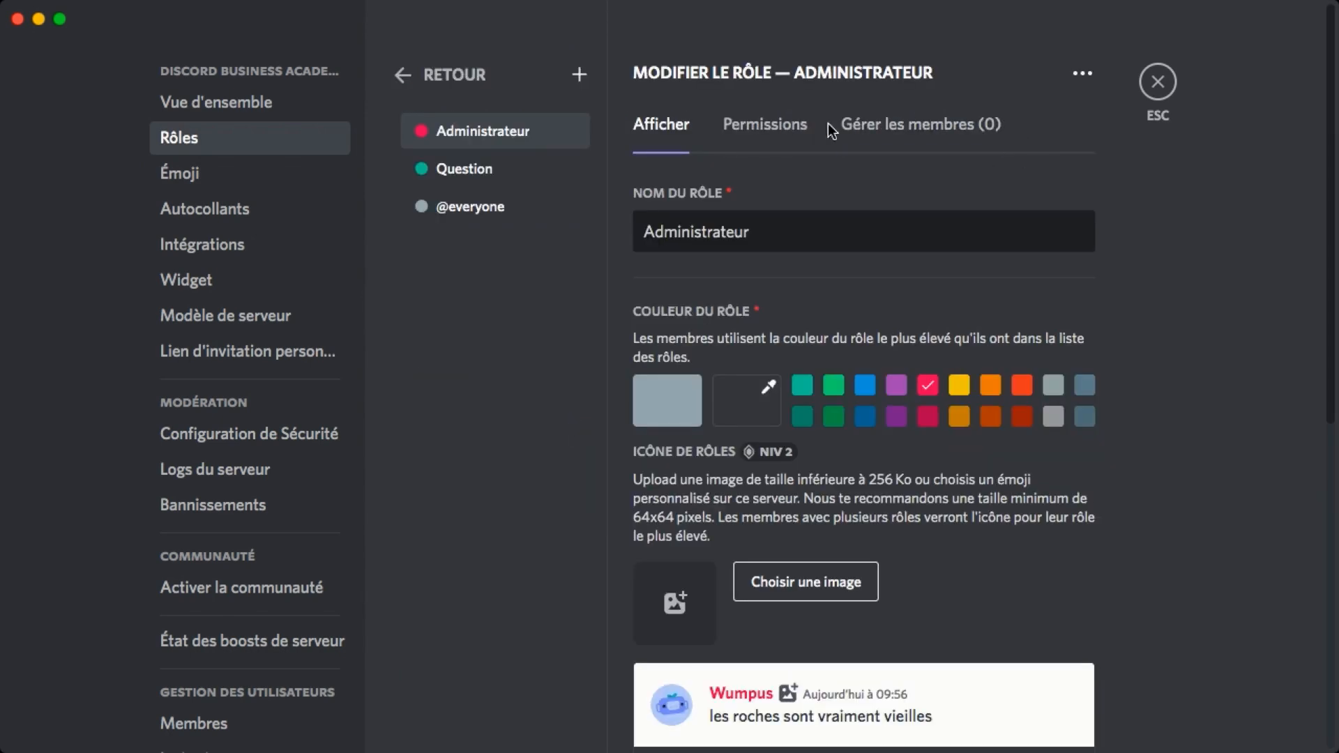
left_click(946, 129)
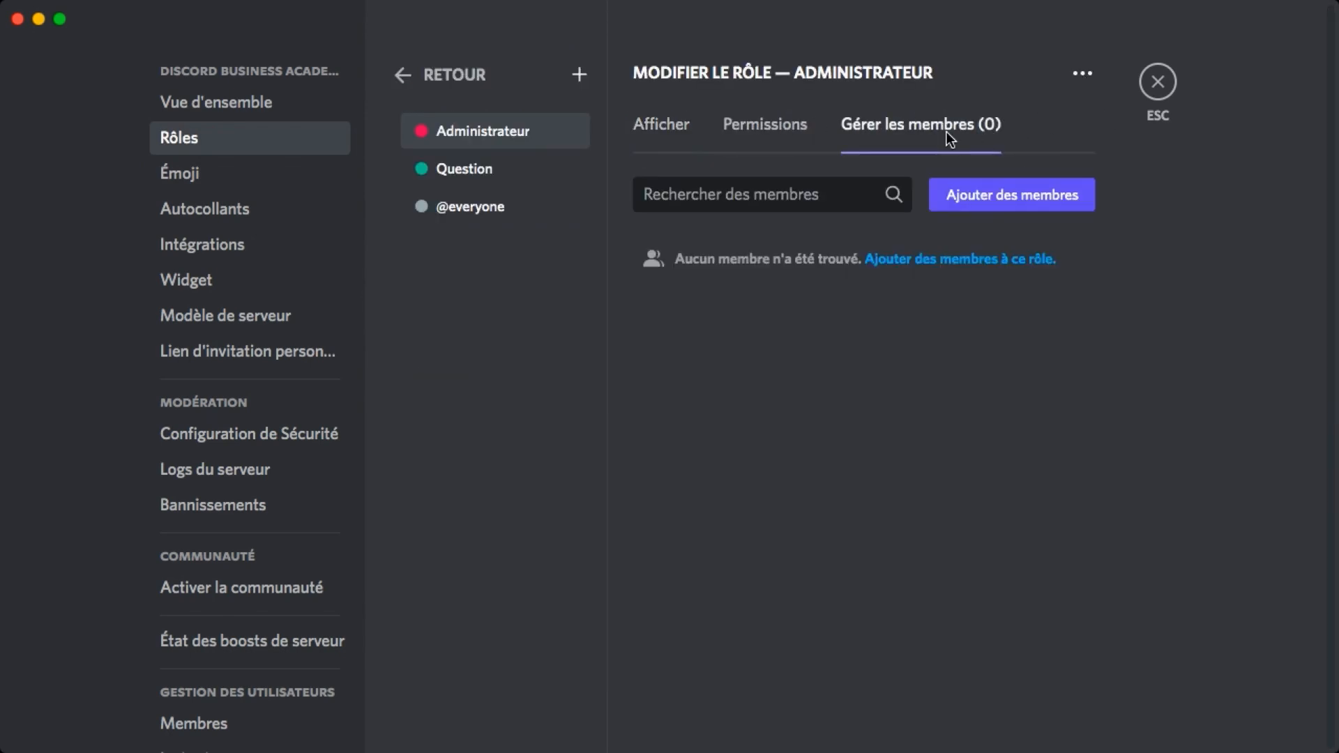
left_click(978, 201)
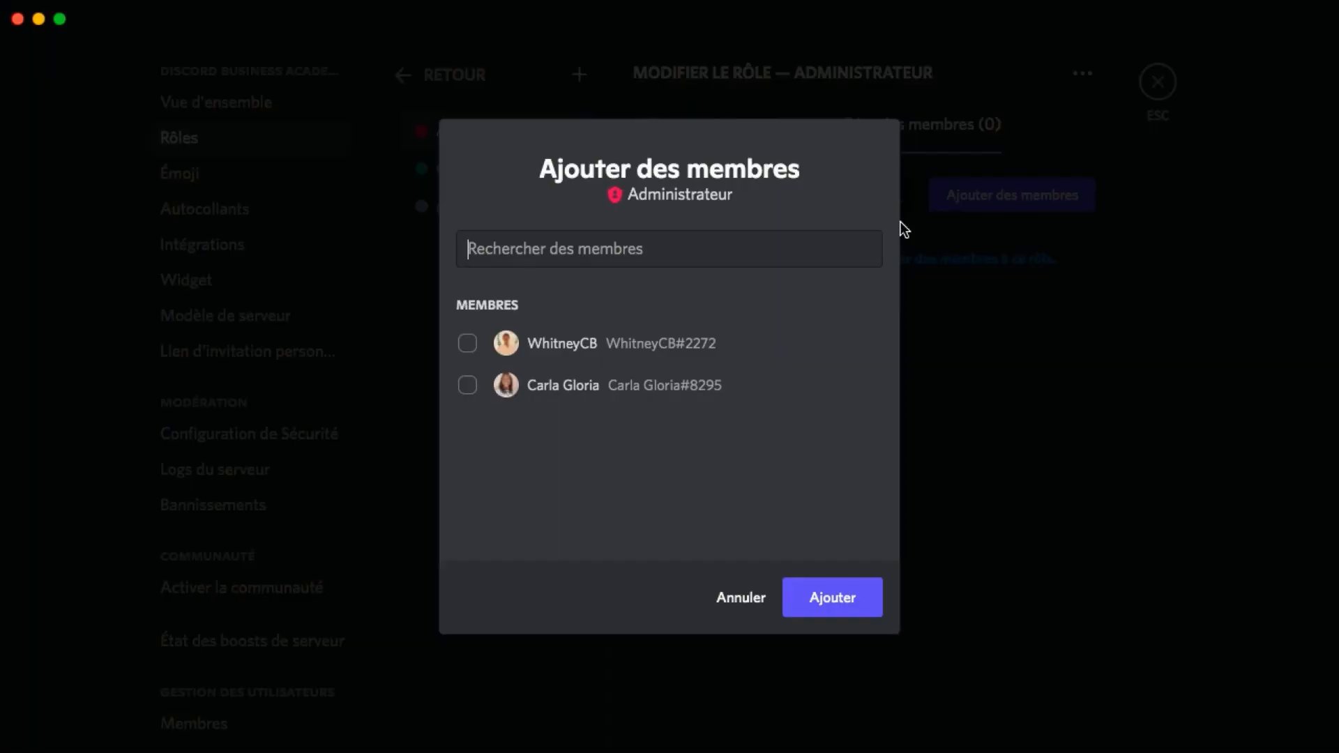
left_click(545, 388)
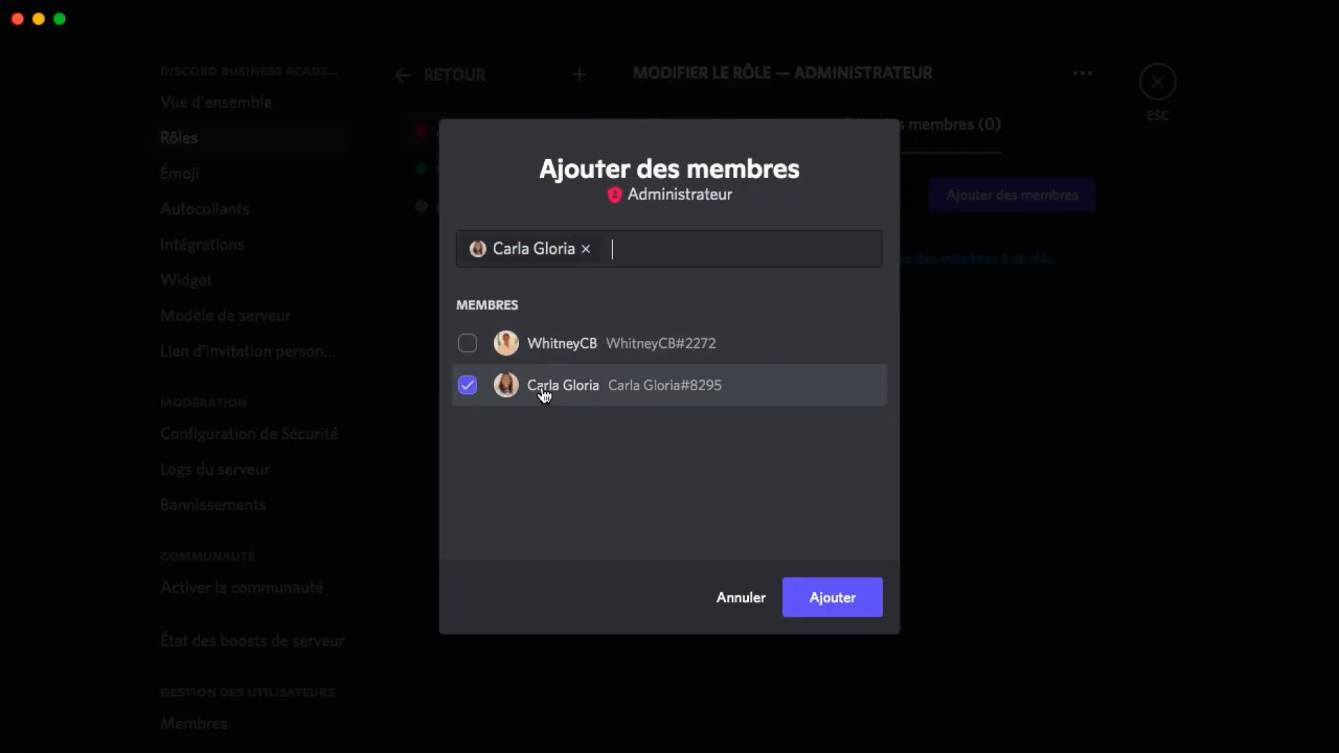
left_click(830, 589)
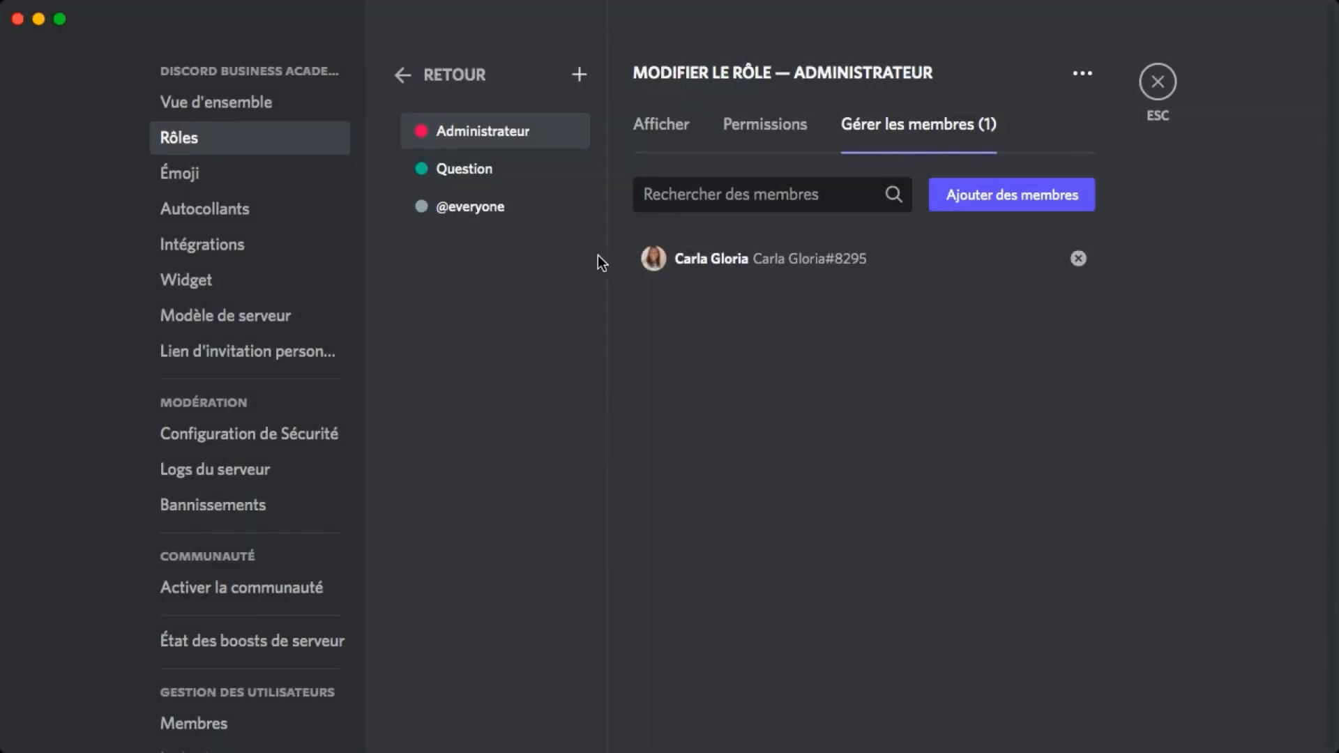
Step: Replace the offline member's Administrateur role with the Question role in the server's member list
scroll(230, 481, "down", 4)
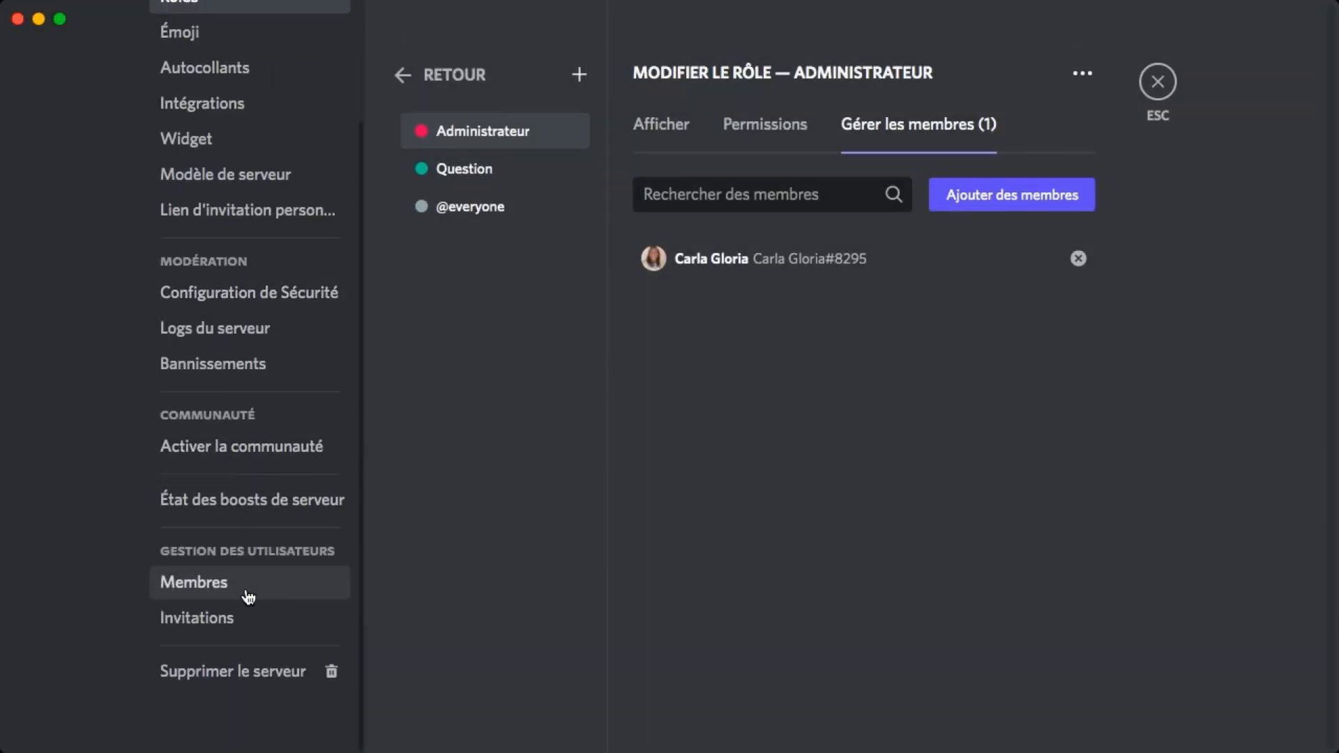
left_click(210, 587)
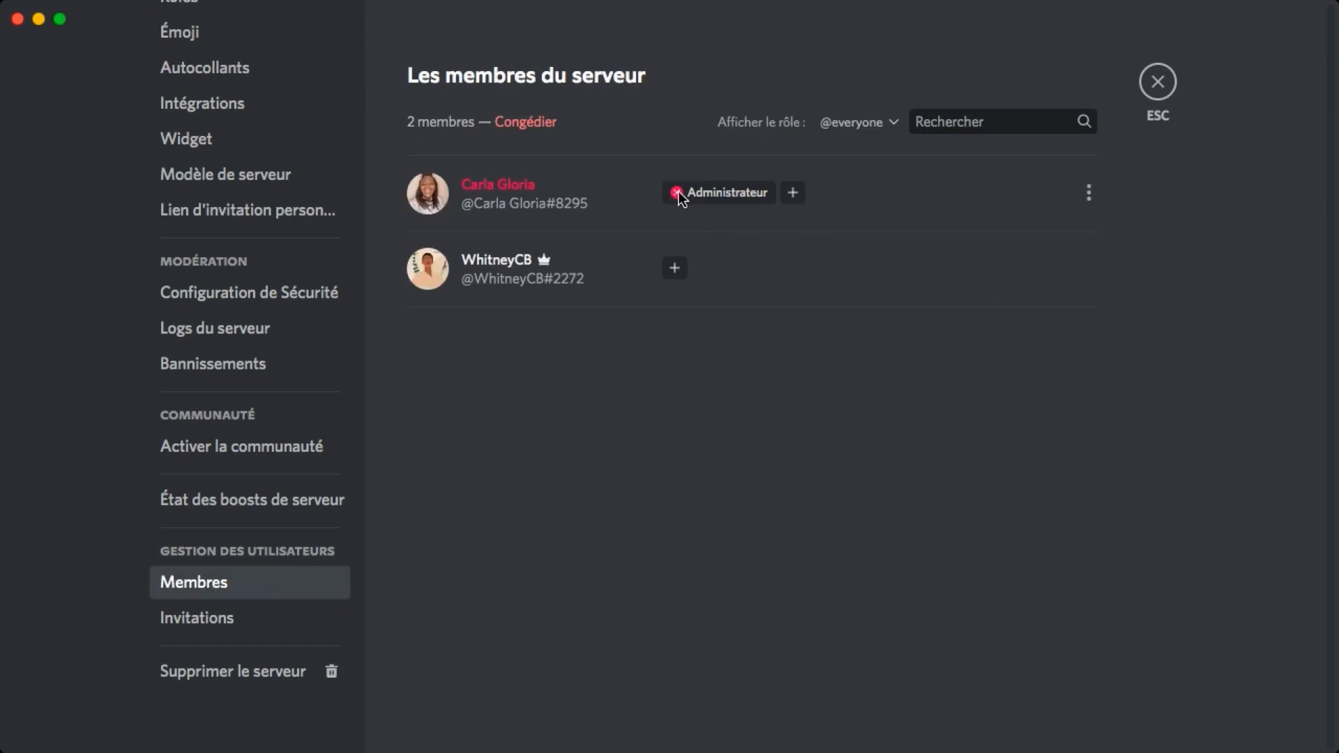
left_click(677, 192)
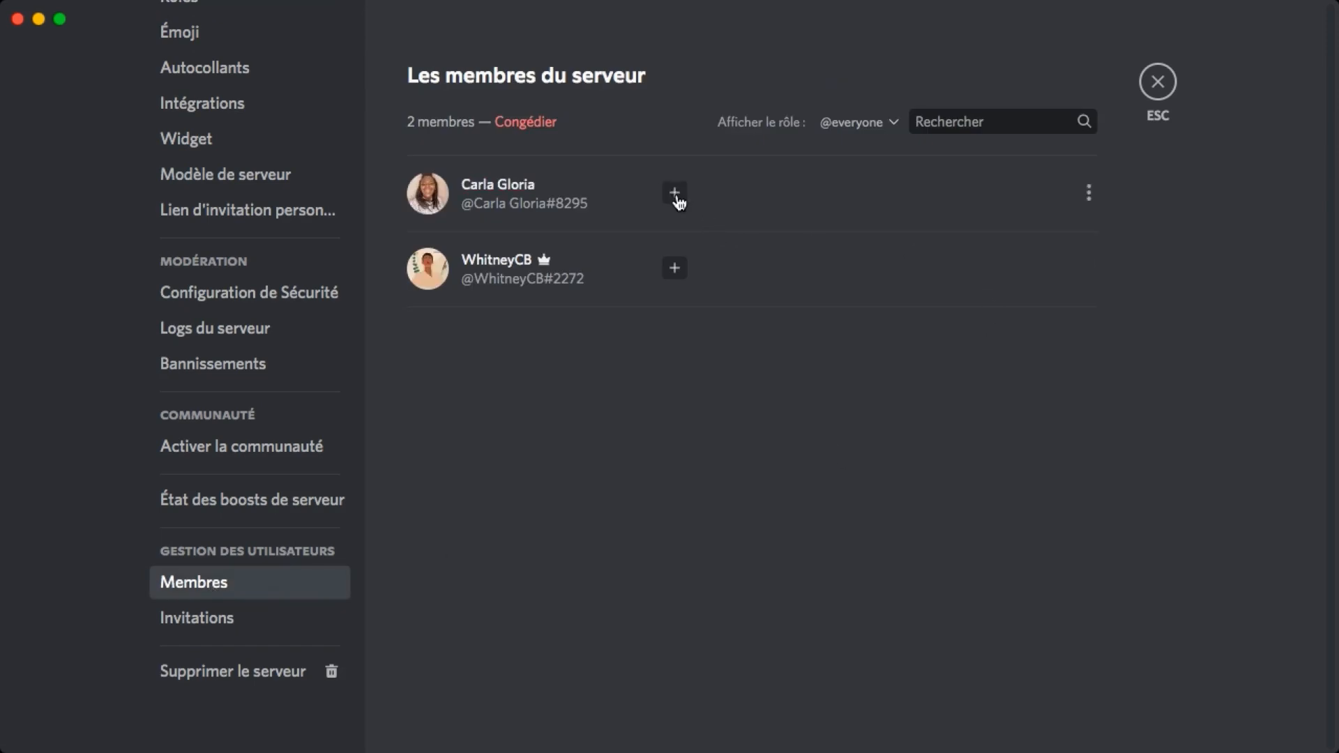
left_click(675, 196)
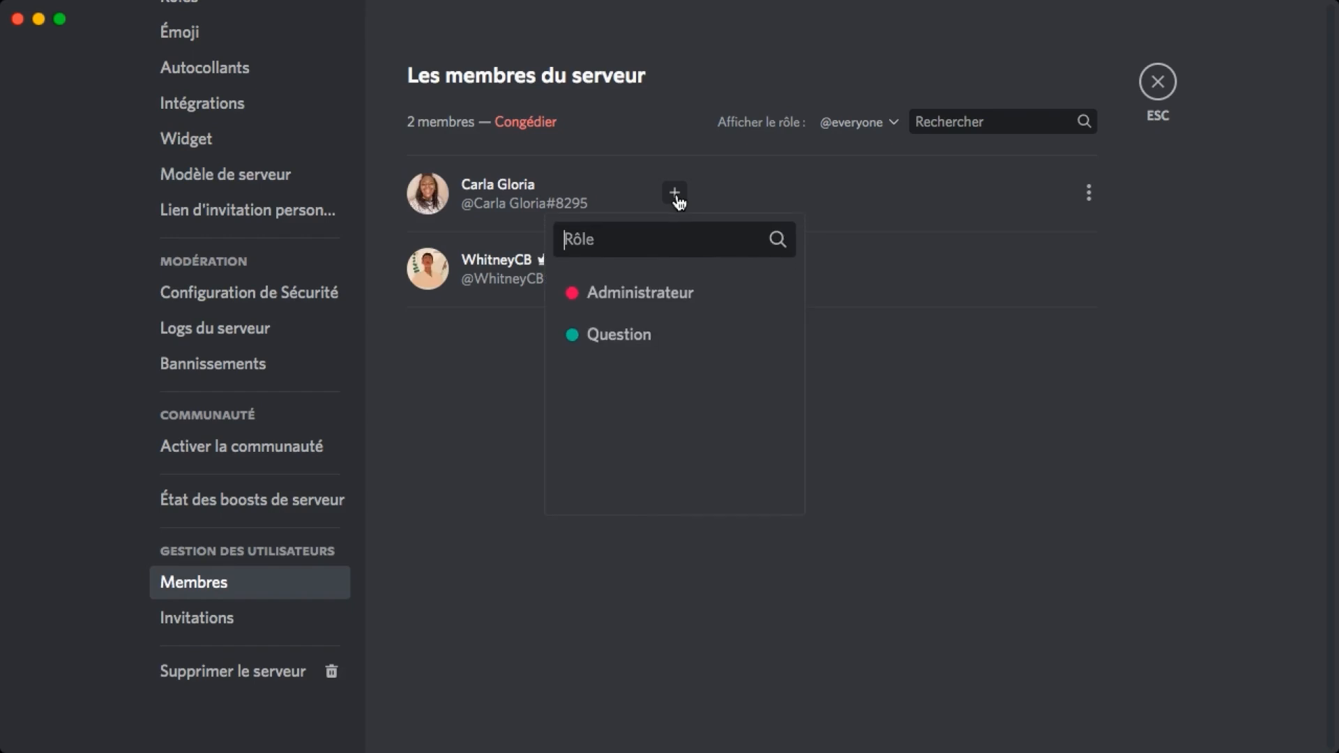
left_click(645, 334)
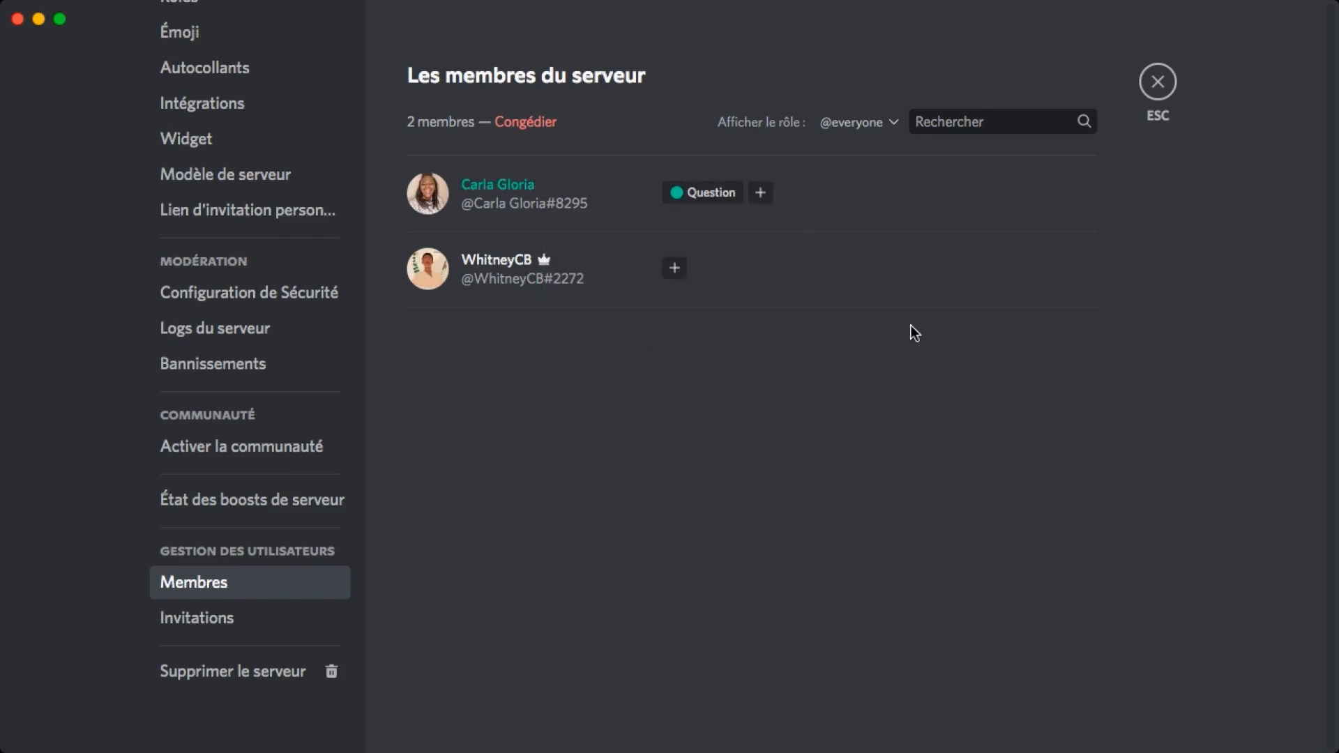
Step: Give the same member the Administrateur role in addition to Question, and leave the server settings
left_click(763, 198)
left_click(736, 300)
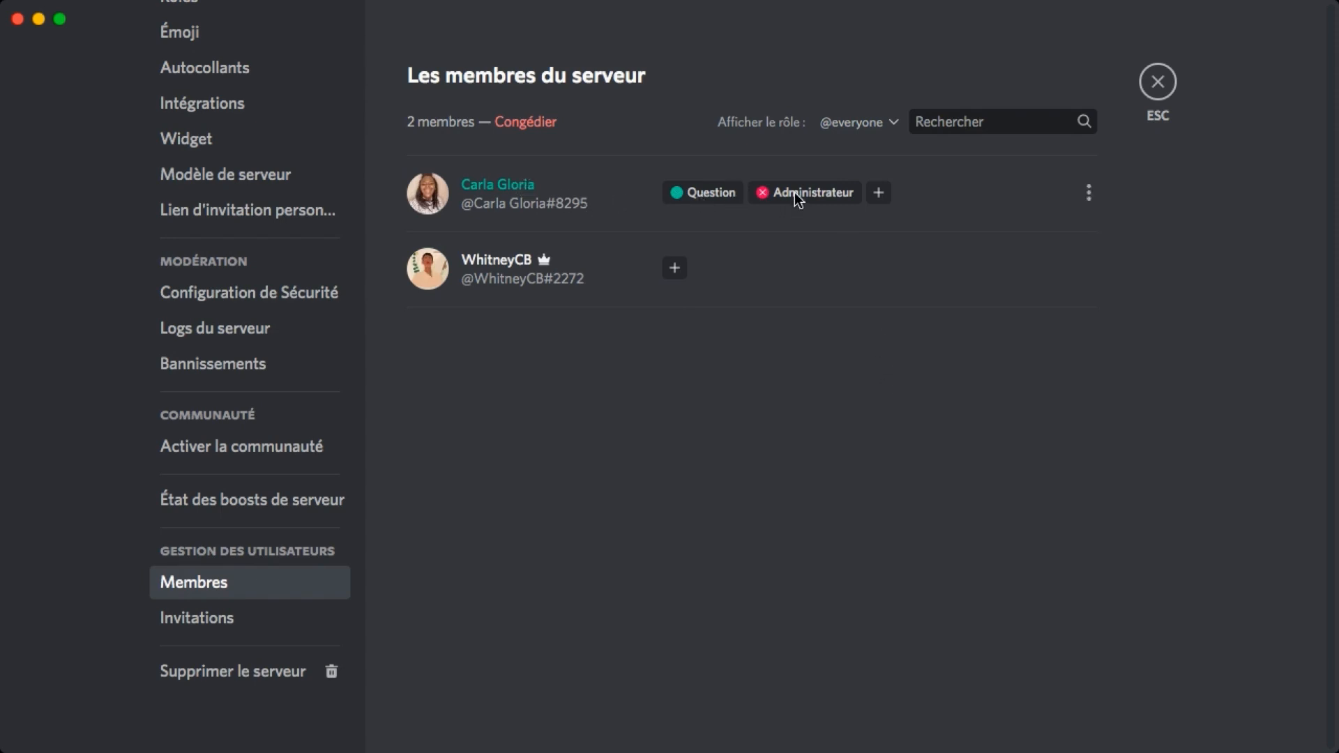
left_click(1157, 81)
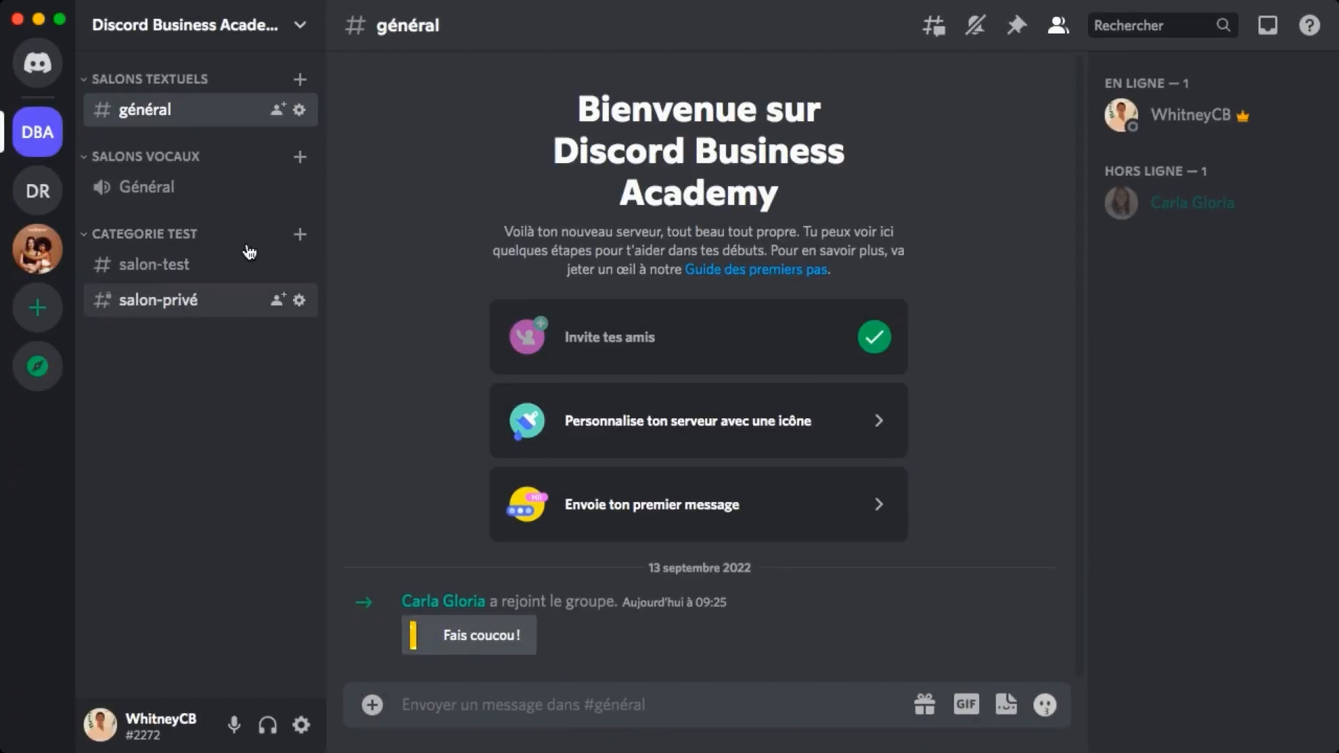
Step: Preview the server as the Administrateur role from the roles list in the server settings
left_click(288, 31)
left_click(263, 158)
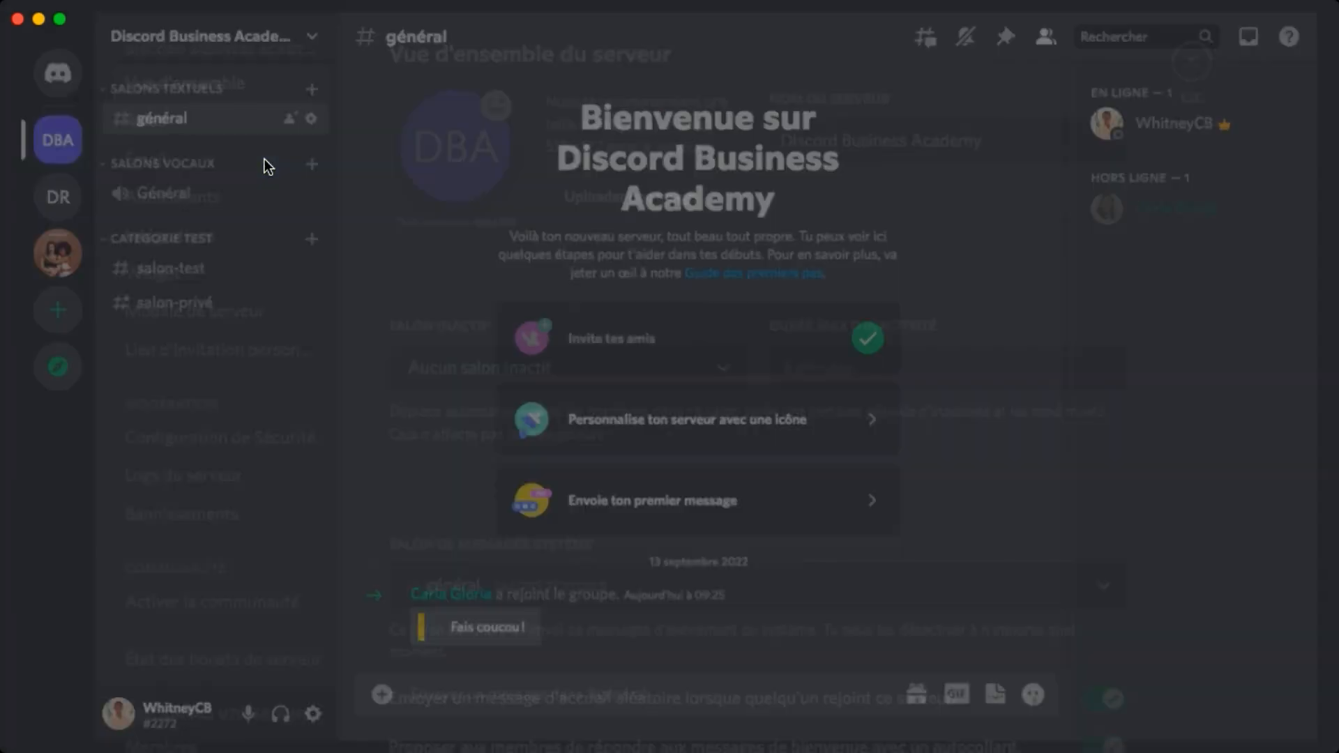
left_click(225, 137)
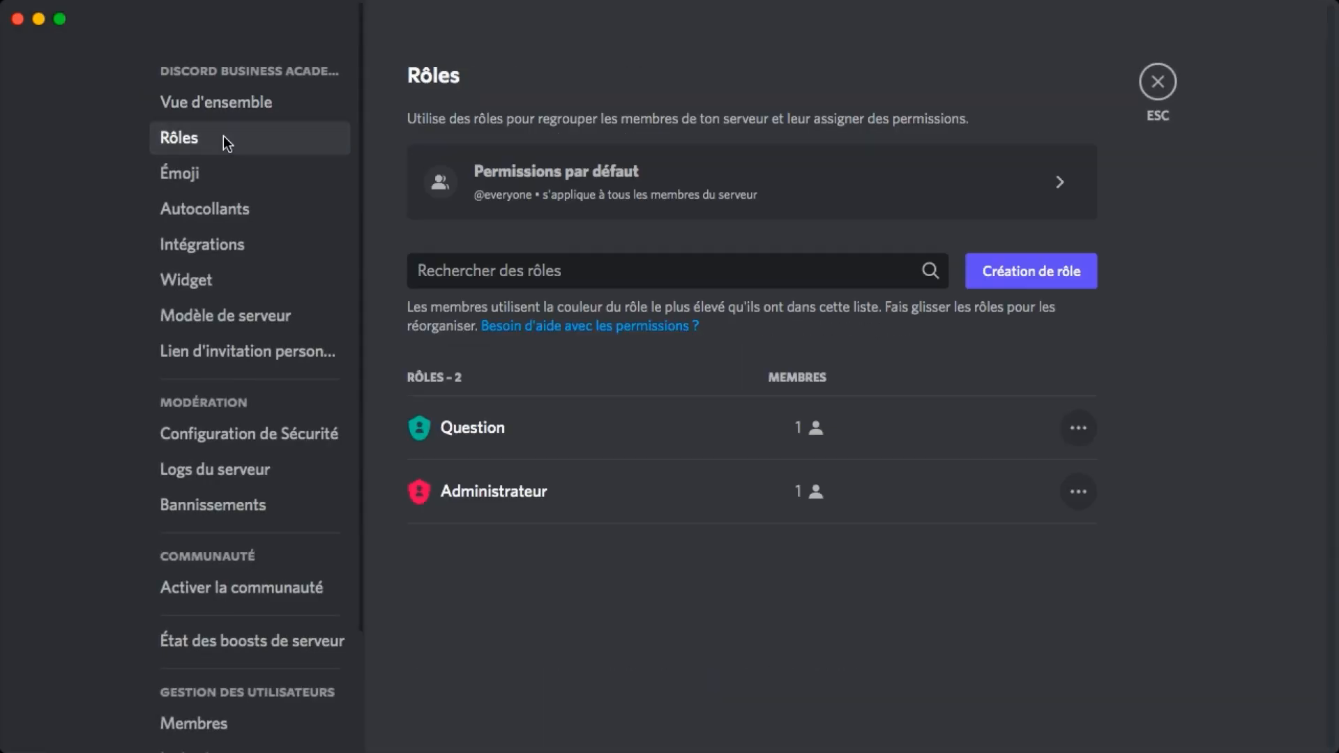
left_click(1072, 499)
left_click(1114, 527)
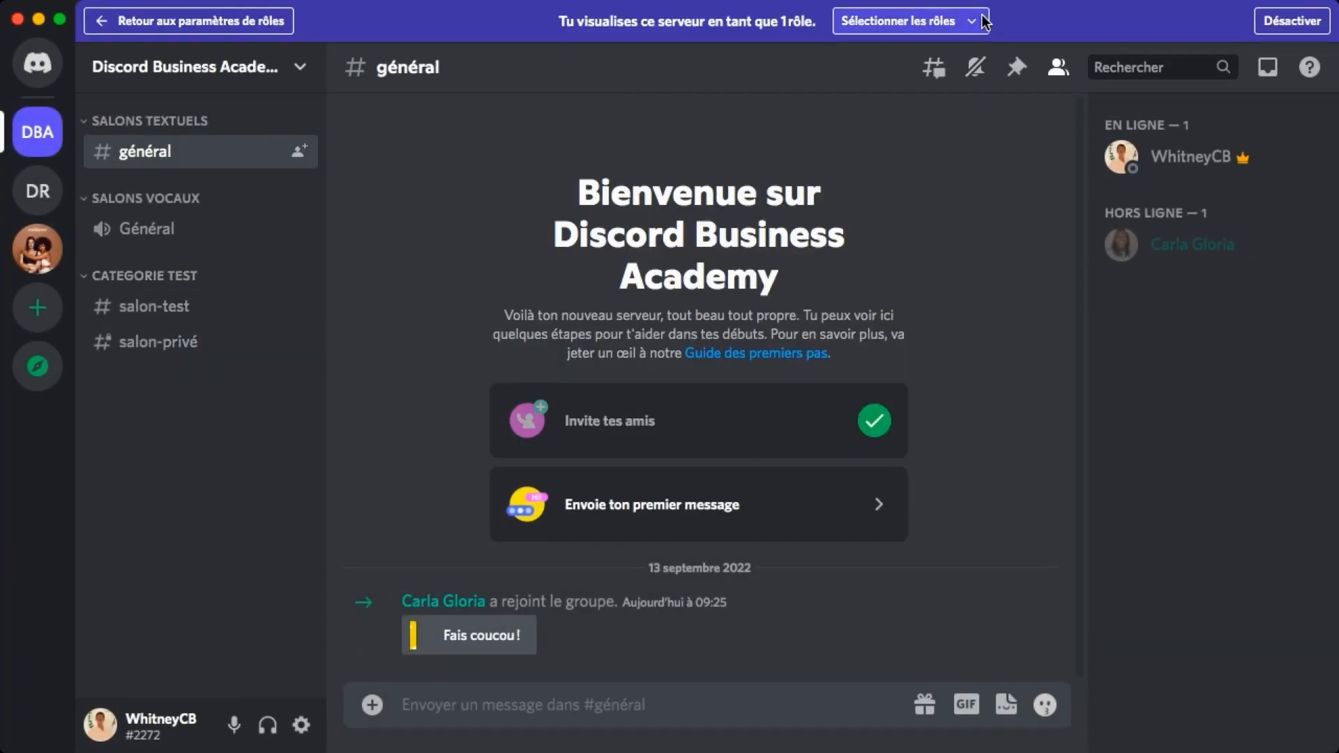
Step: Preview the server with only the Question role instead of Administrateur, and reselect Administrateur in the preview
left_click(959, 21)
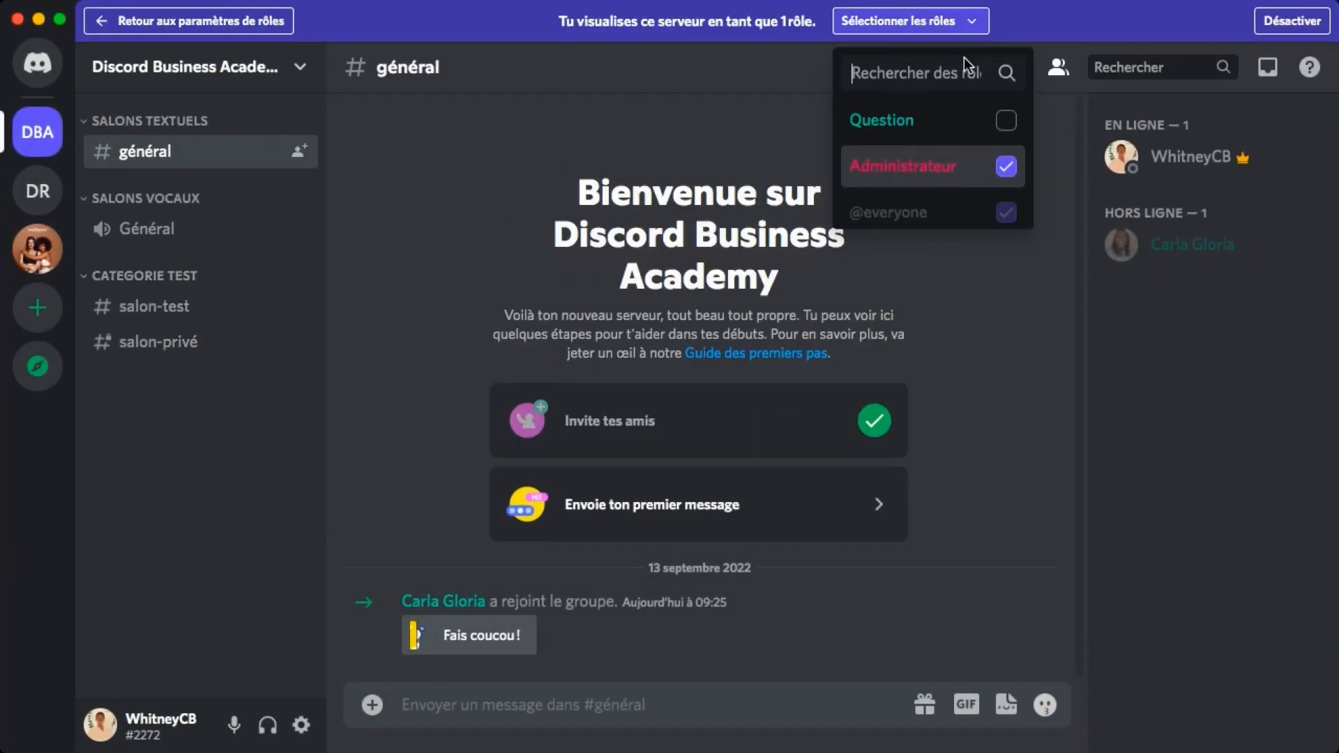
left_click(954, 175)
left_click(945, 130)
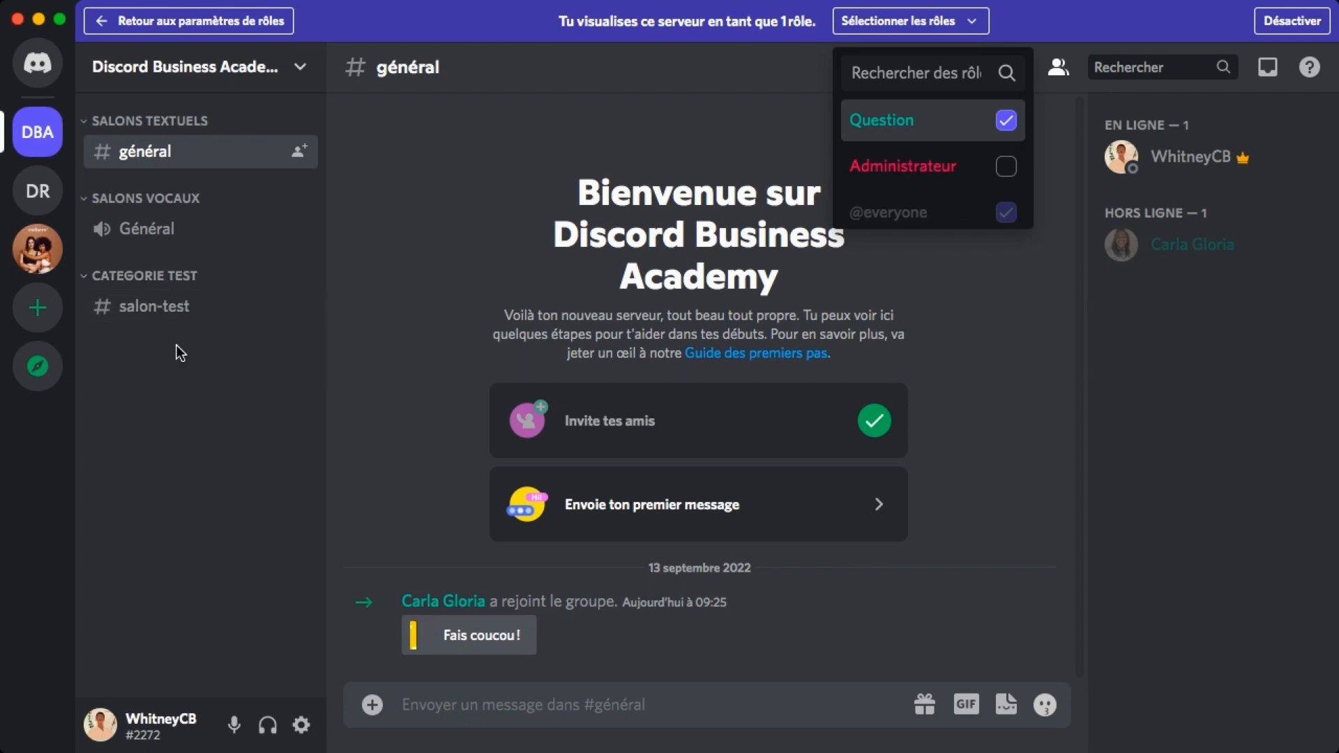
left_click(963, 173)
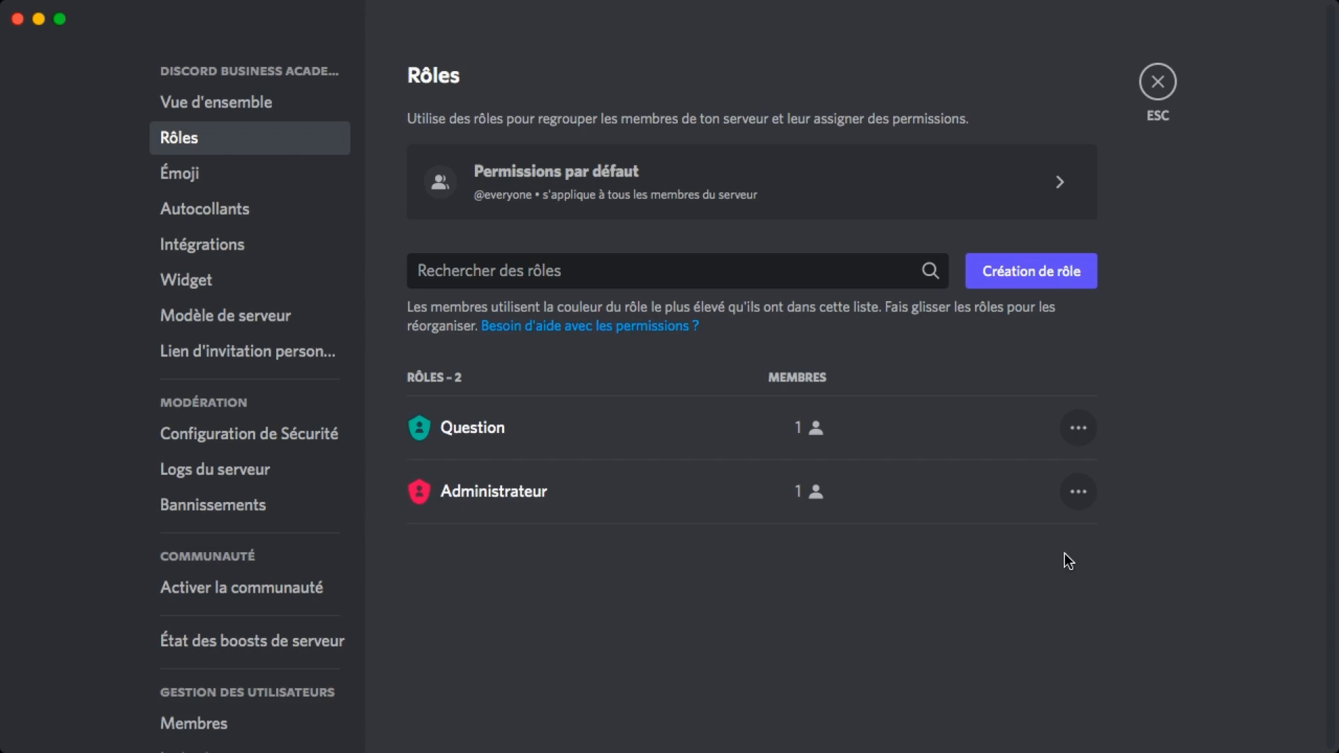
left_click(599, 184)
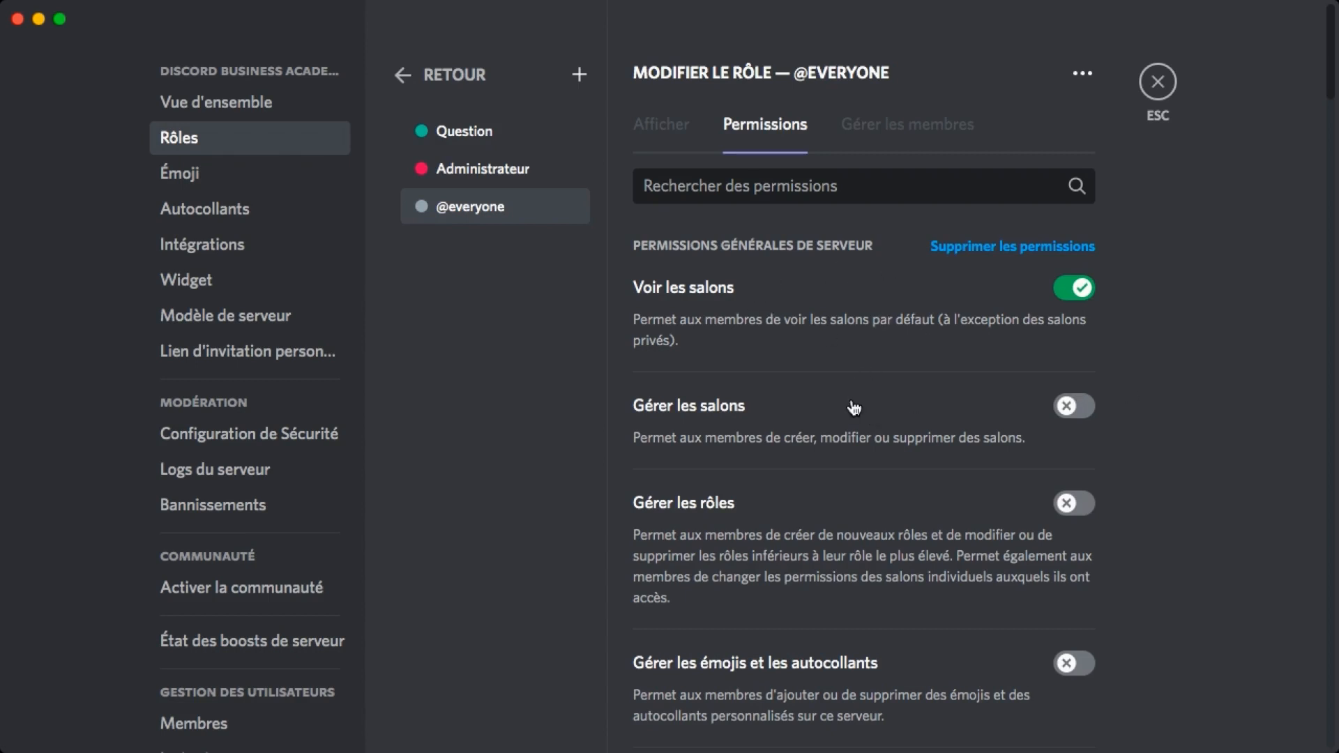
scroll(852, 410, "down", 3)
scroll(852, 406, "up", 3)
scroll(912, 307, "down", 2)
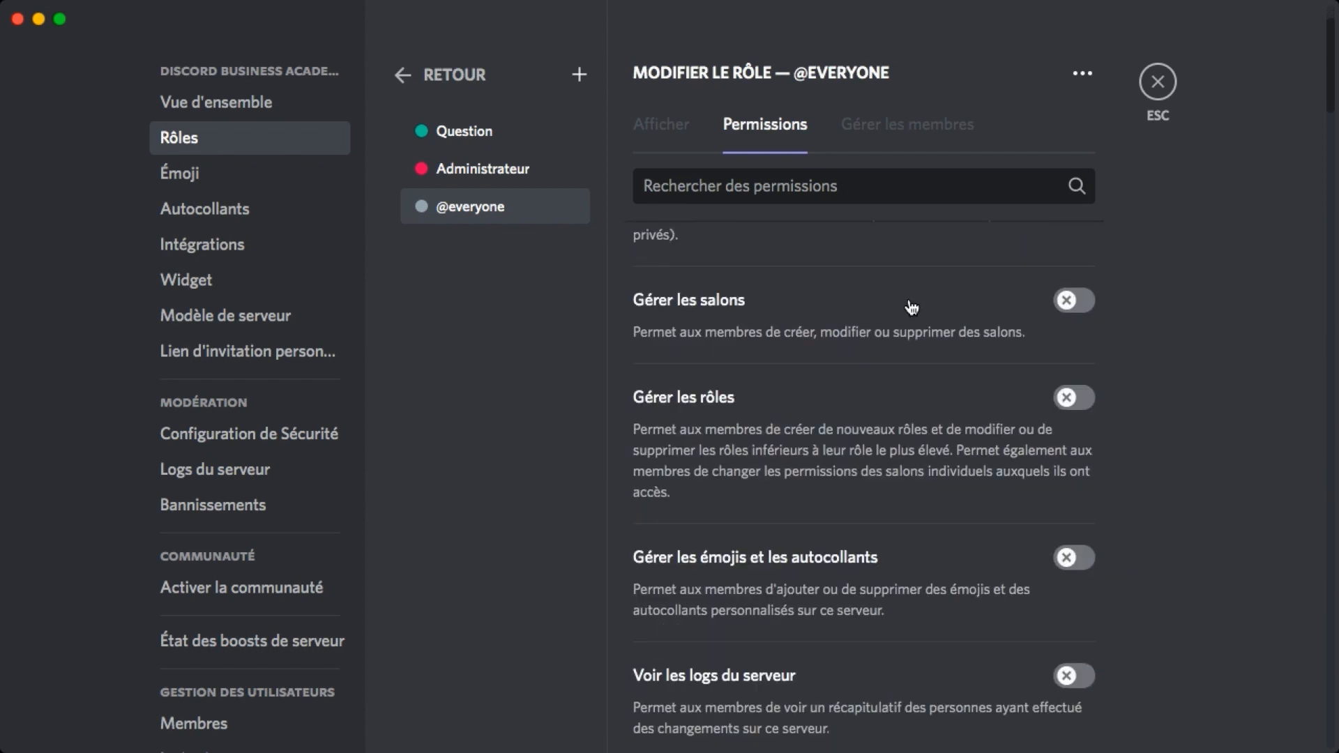
scroll(726, 424, "down", 4)
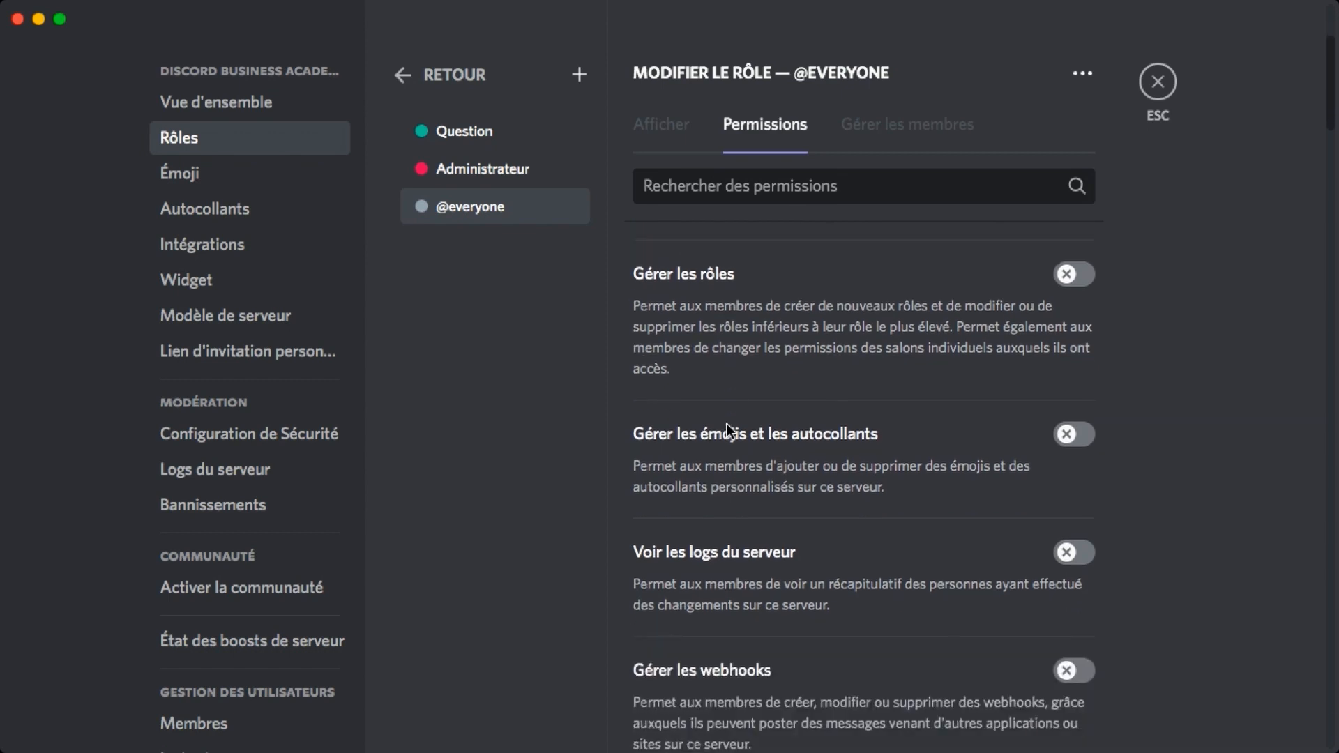
scroll(822, 384, "down", 2)
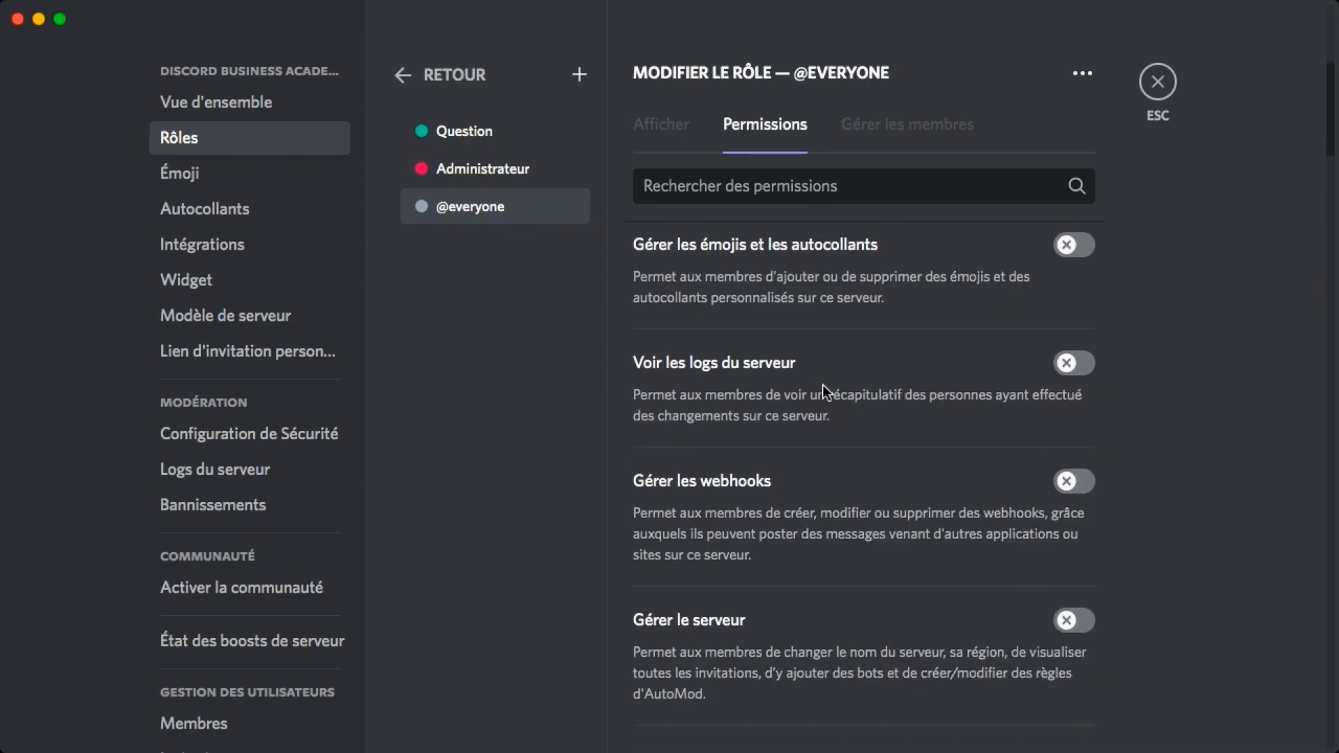
scroll(781, 377, "down", 2)
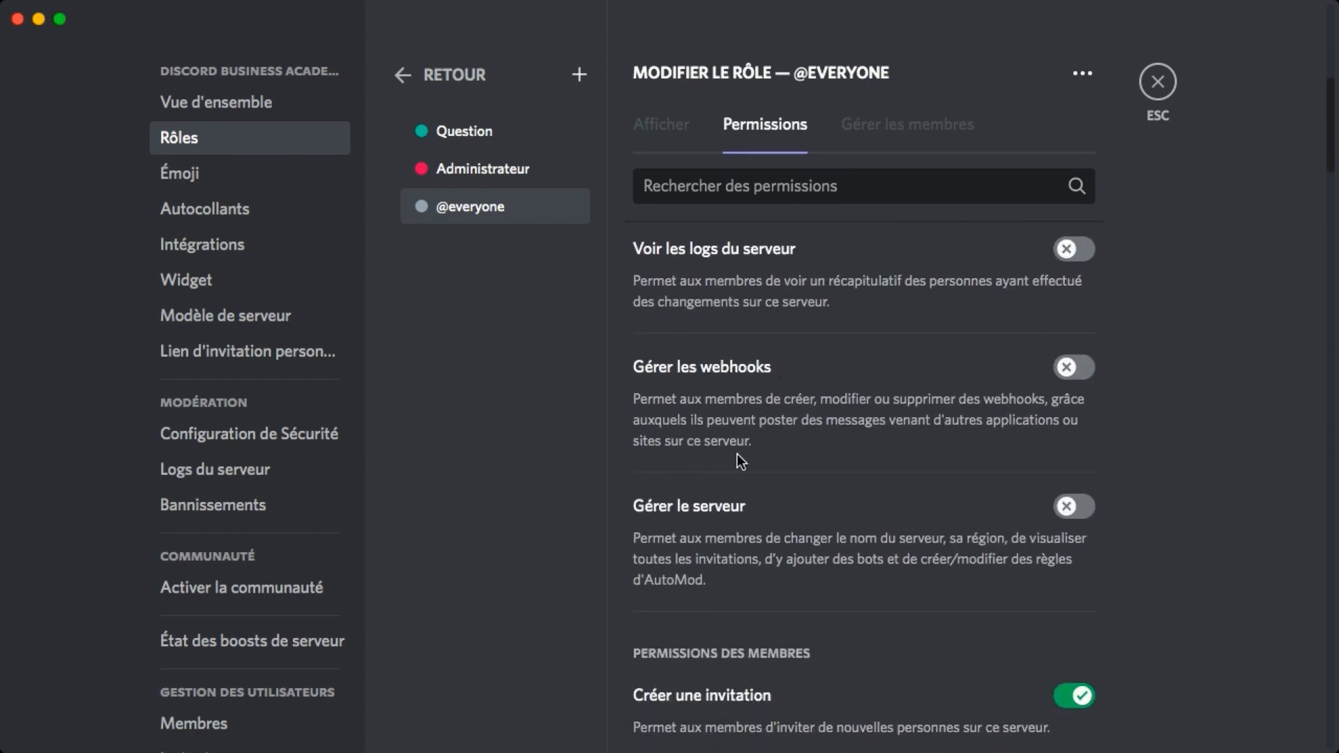
scroll(755, 522, "up", 8)
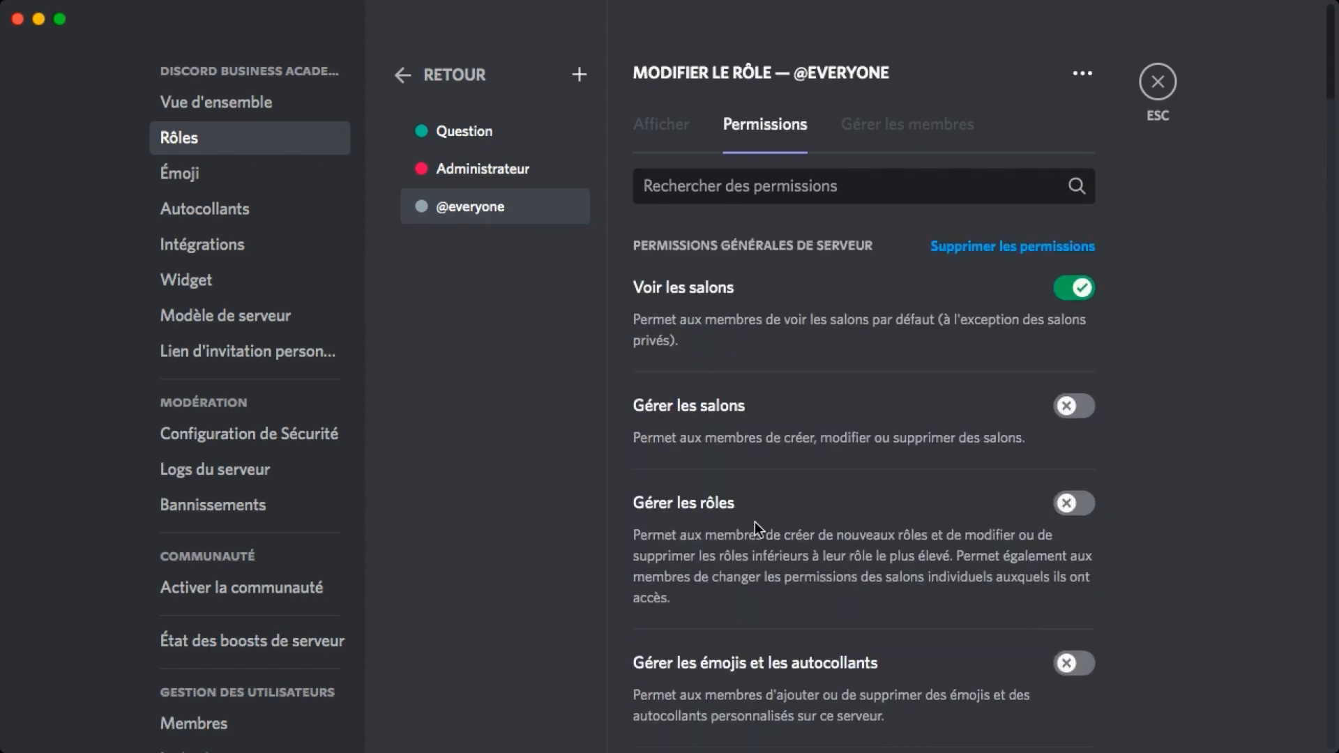
scroll(754, 521, "down", 4)
scroll(754, 522, "up", 4)
scroll(936, 308, "down", 1)
scroll(937, 307, "down", 7)
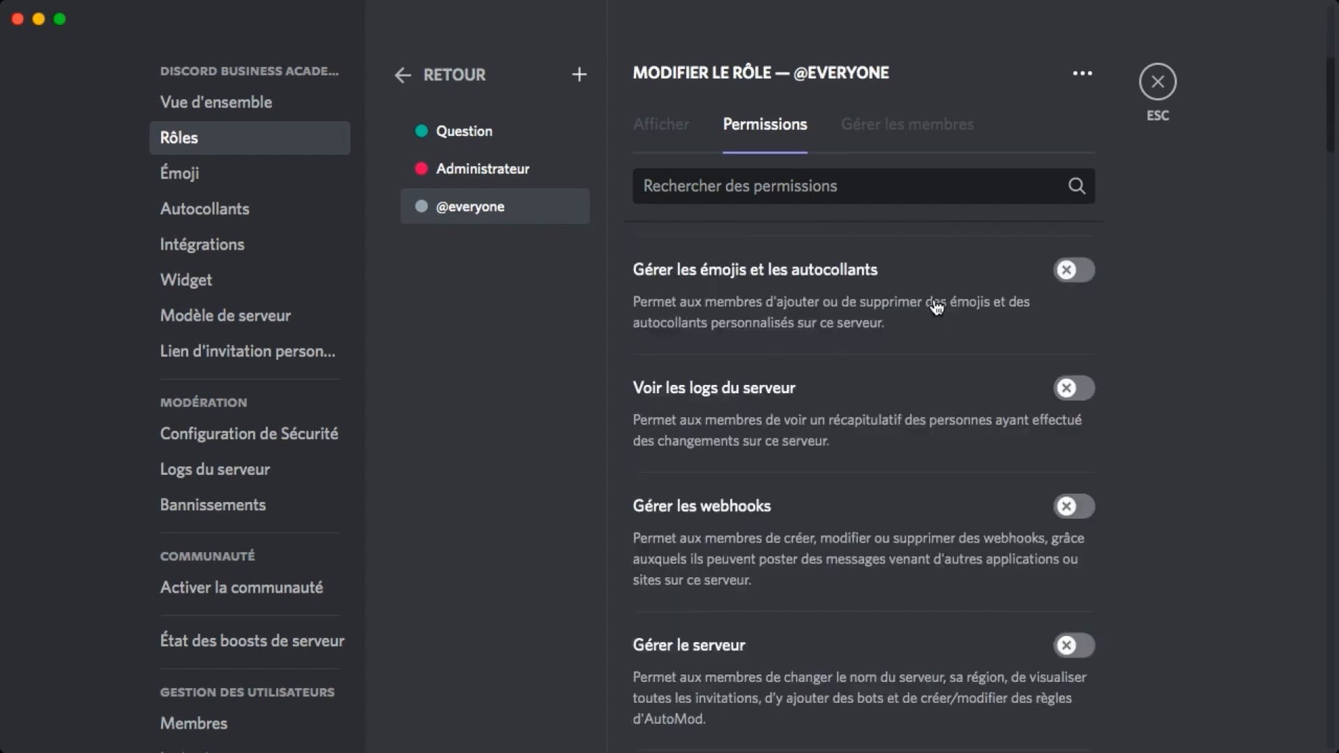
scroll(935, 305, "down", 4)
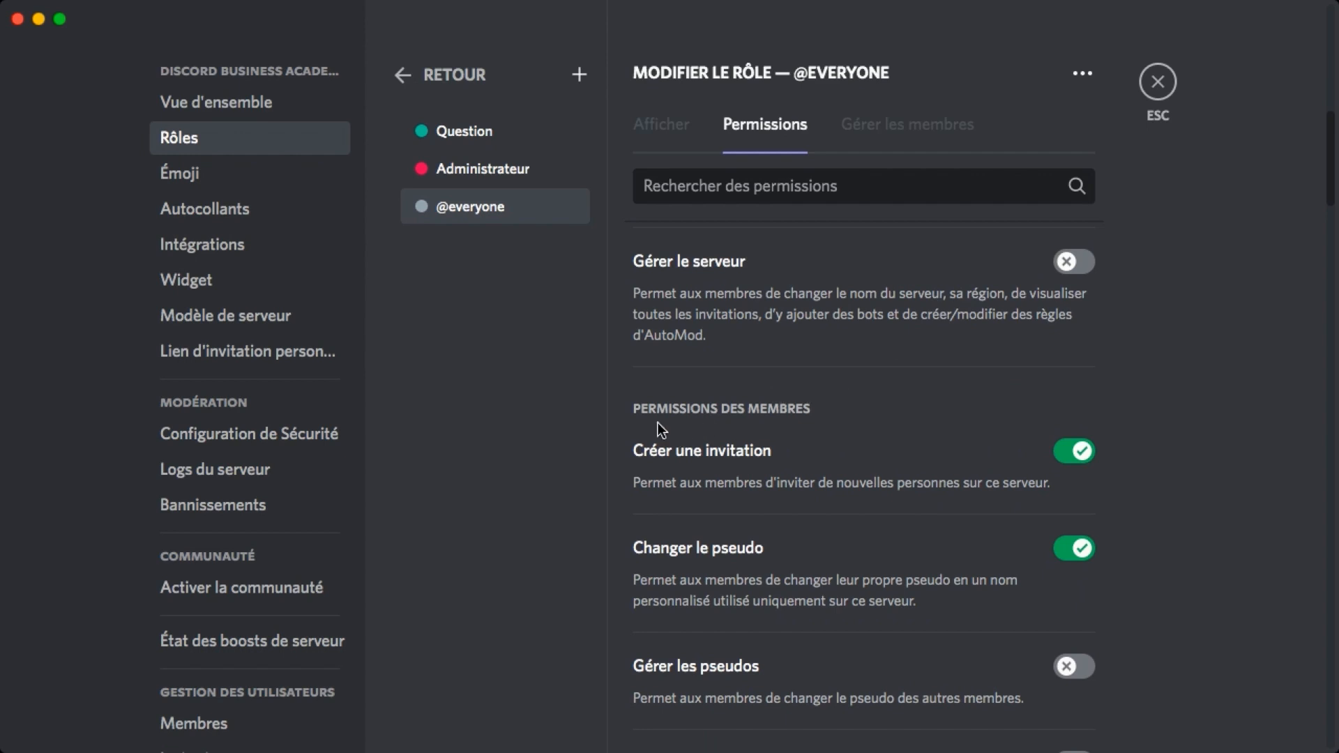
scroll(888, 451, "down", 2)
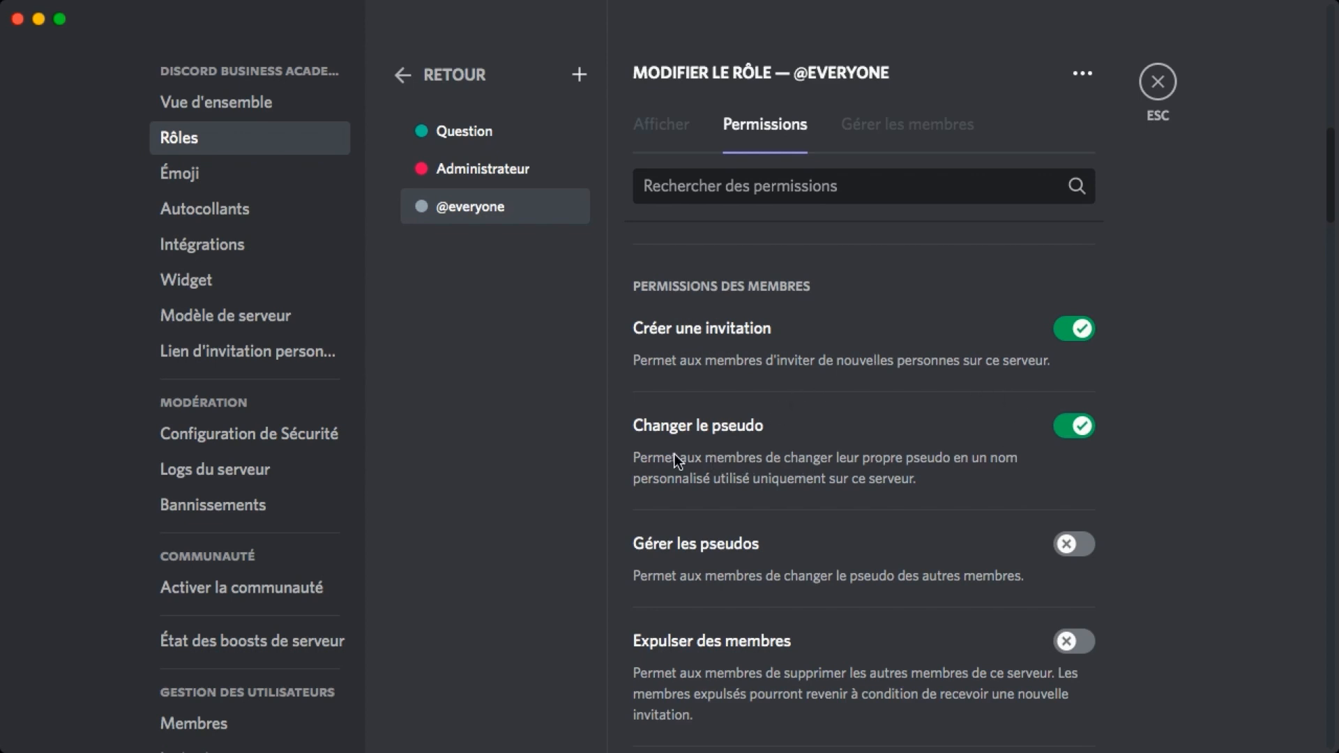
scroll(864, 454, "down", 3)
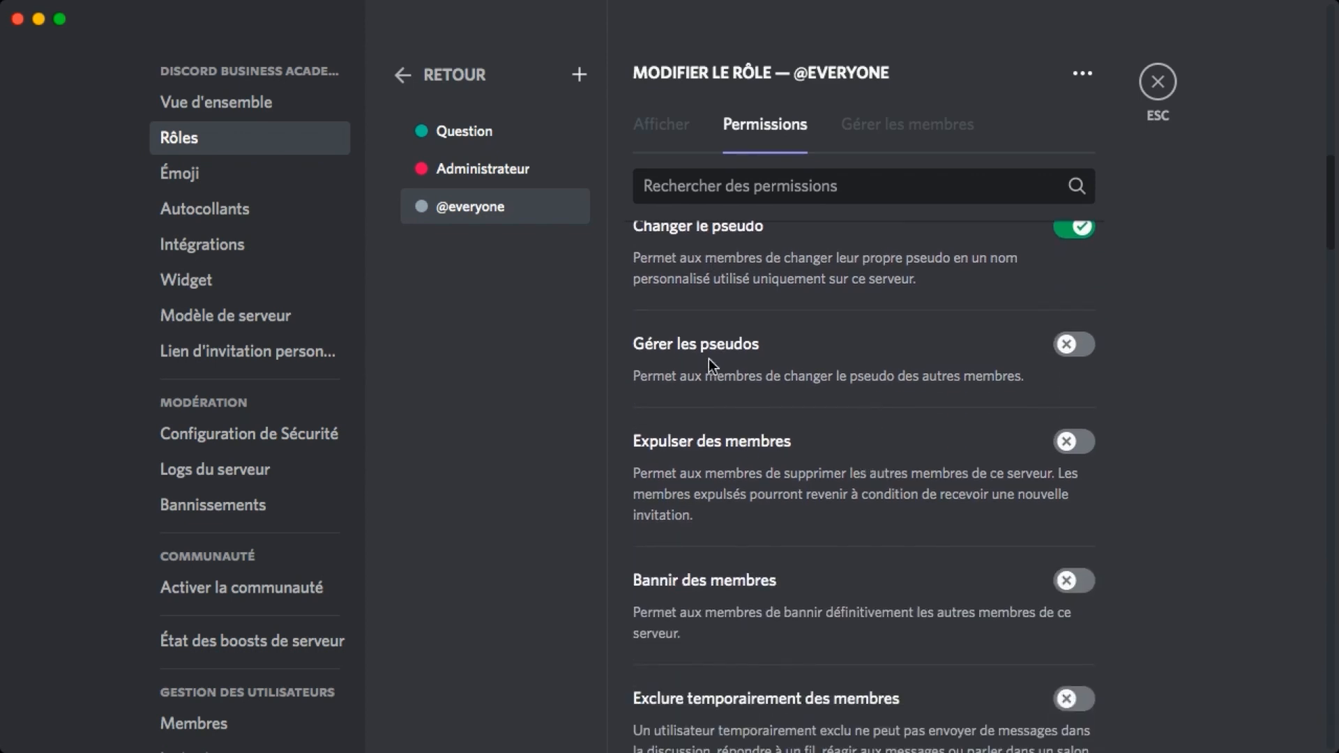
scroll(763, 457, "down", 3)
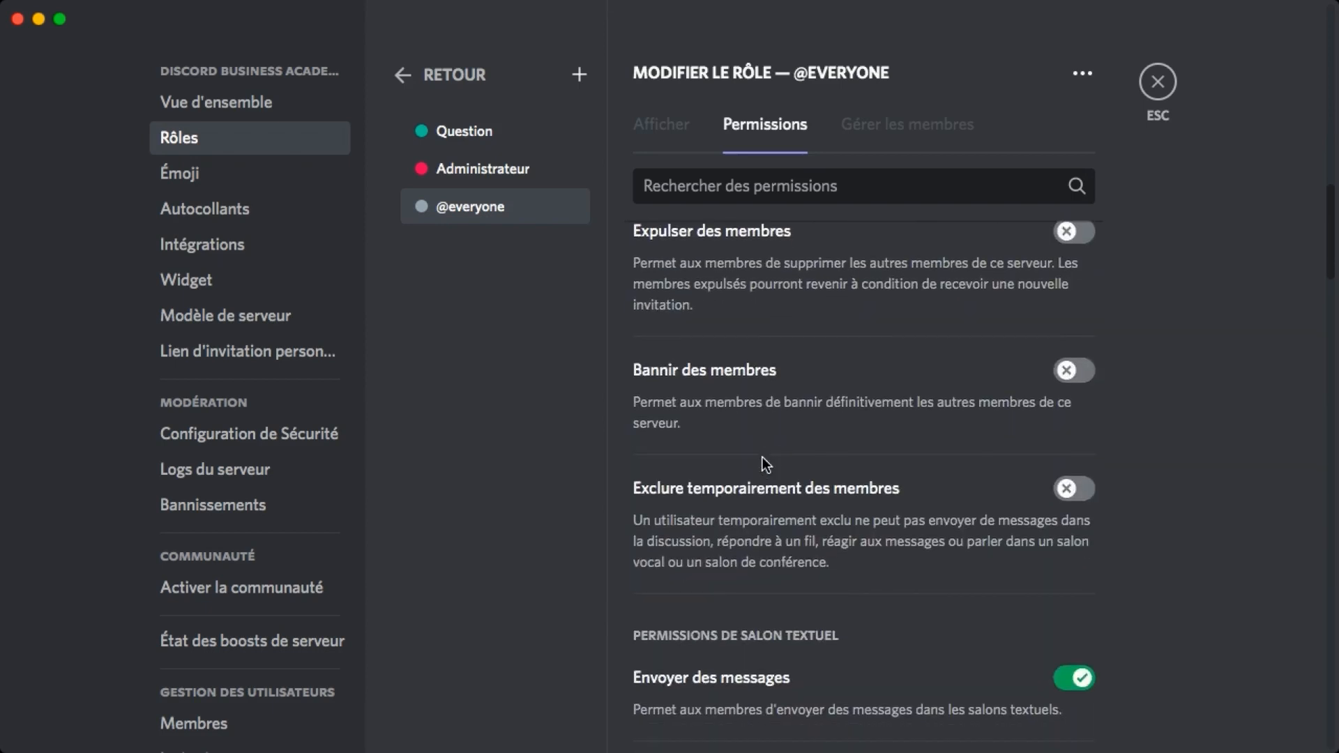
scroll(848, 502, "down", 2)
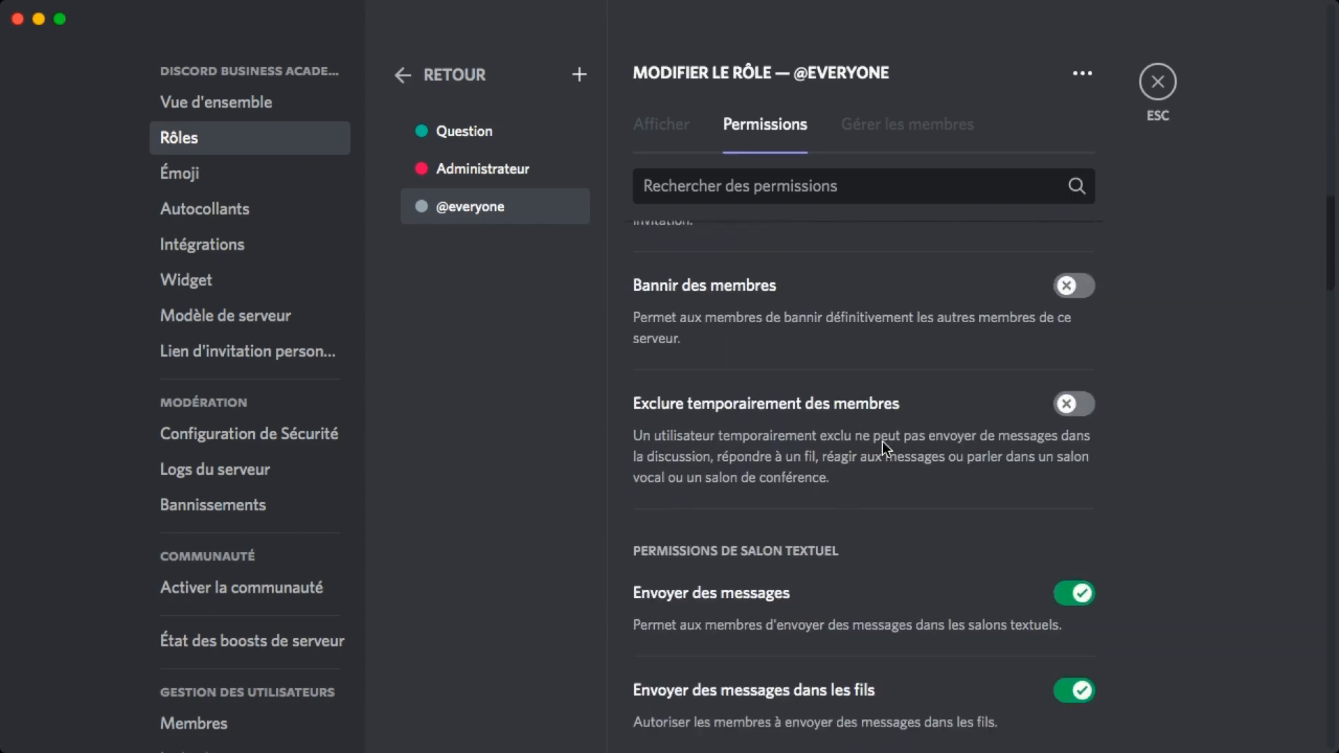
scroll(944, 479, "up", 7)
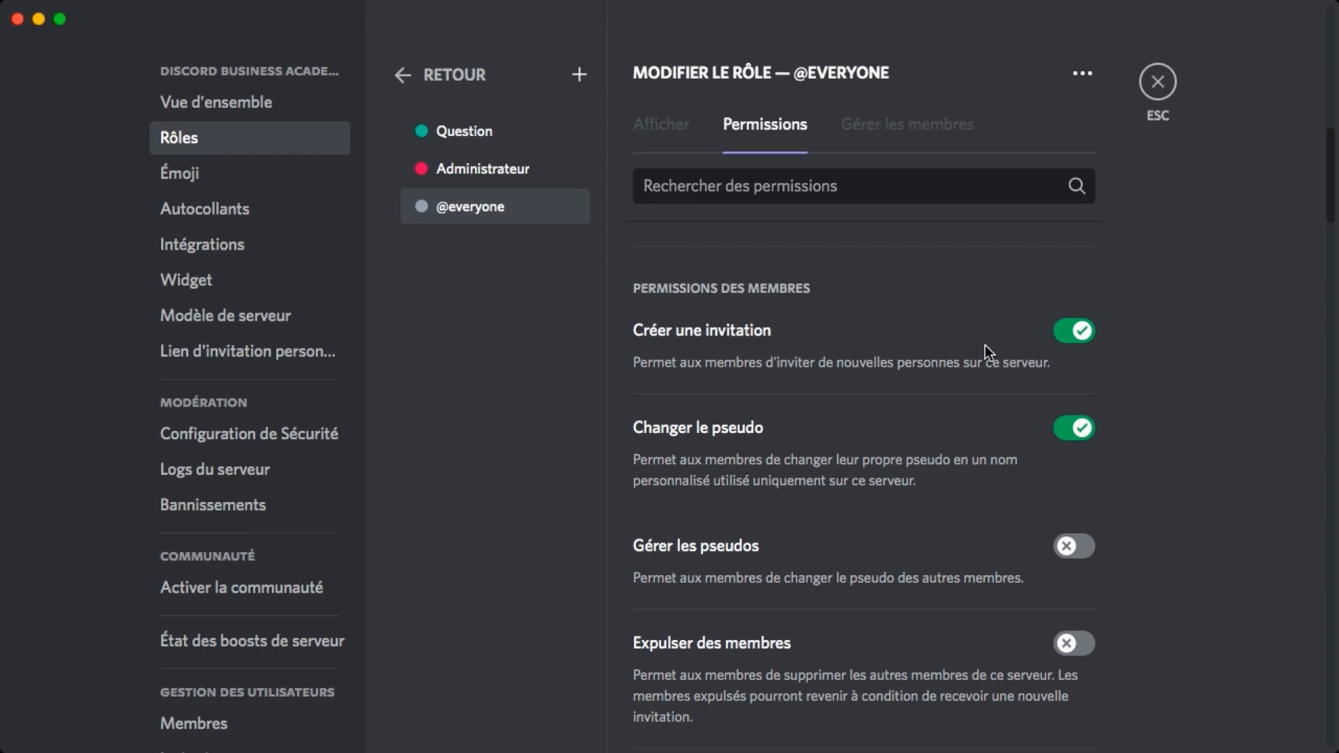
scroll(985, 344, "down", 10)
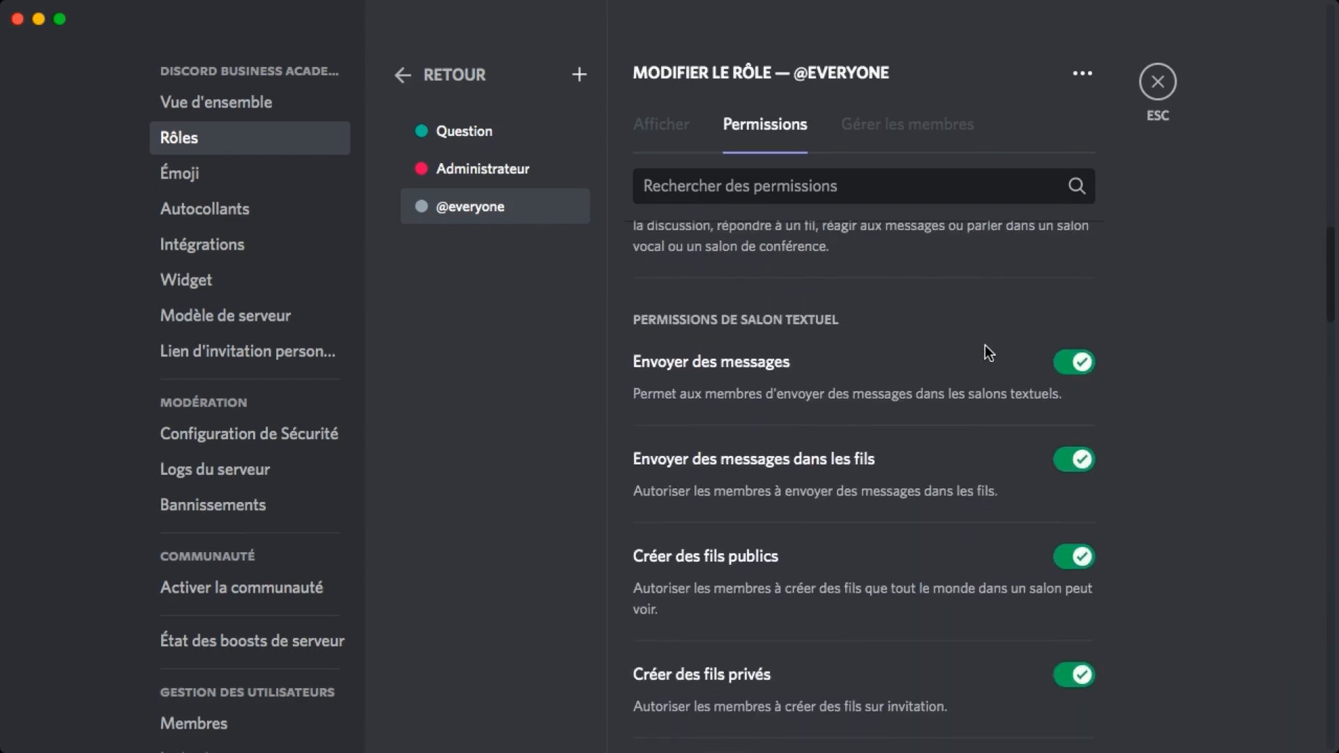
scroll(984, 344, "down", 1)
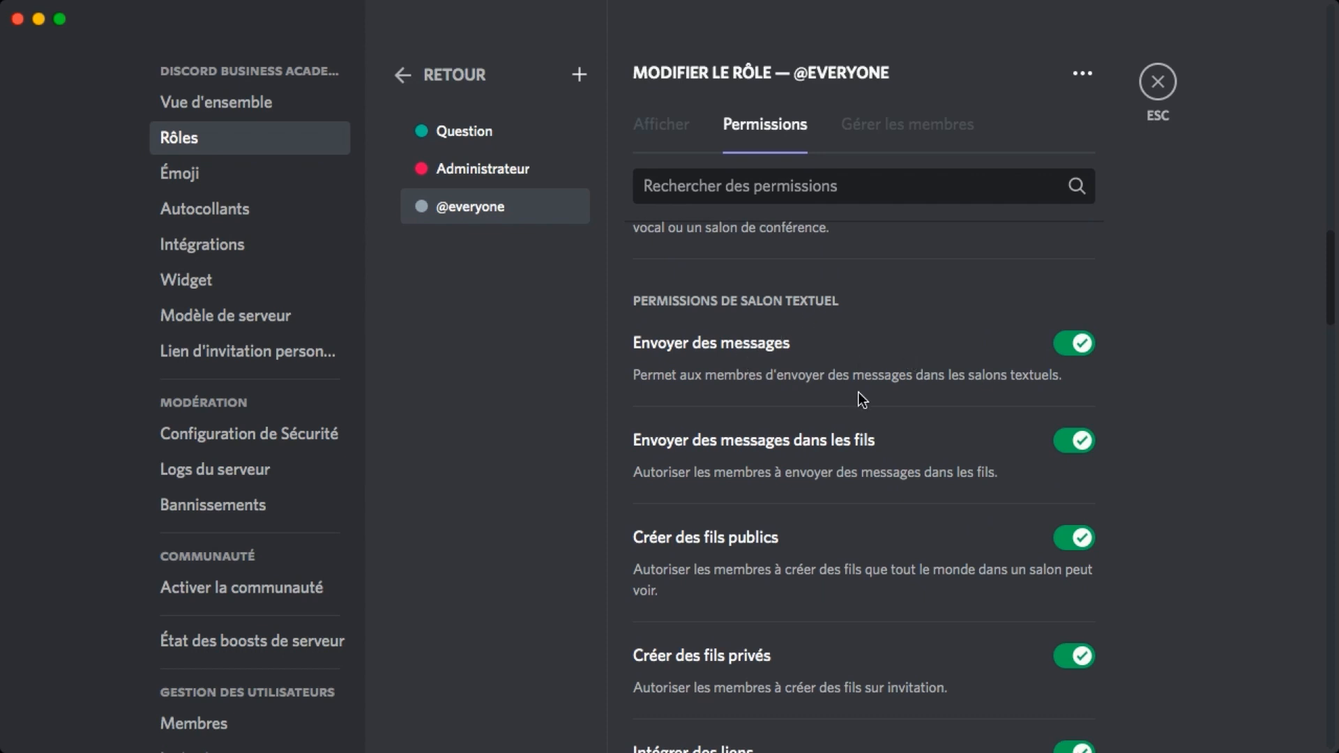
scroll(858, 393, "down", 3)
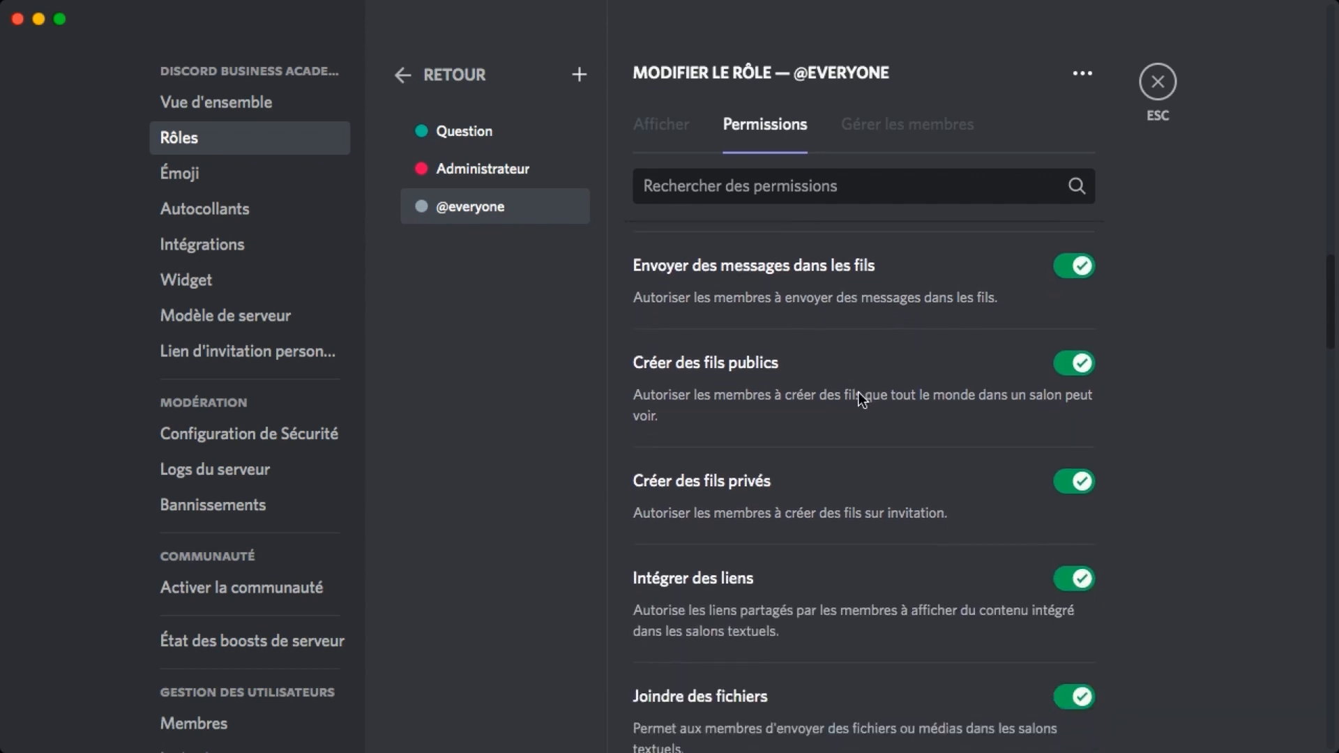
scroll(862, 397, "down", 8)
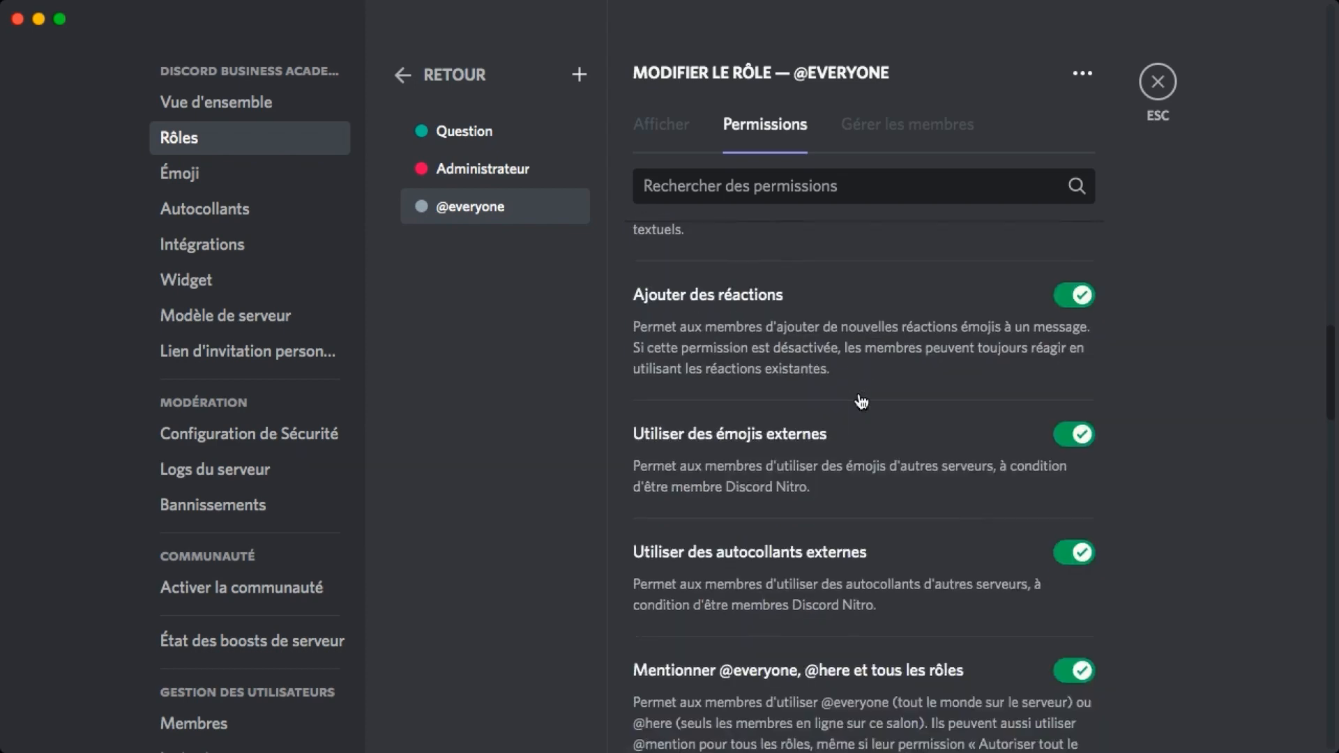
scroll(862, 401, "down", 4)
scroll(862, 402, "up", 10)
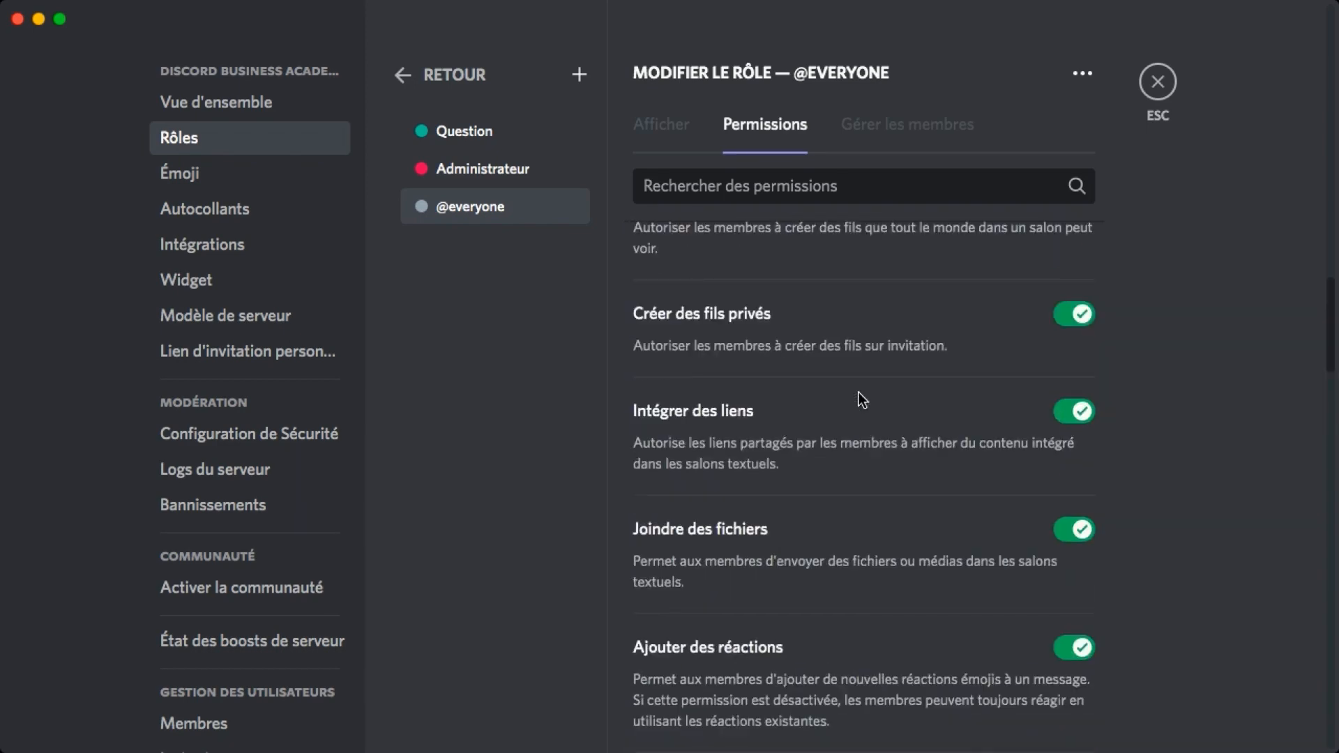
scroll(860, 395, "up", 4)
scroll(860, 395, "down", 8)
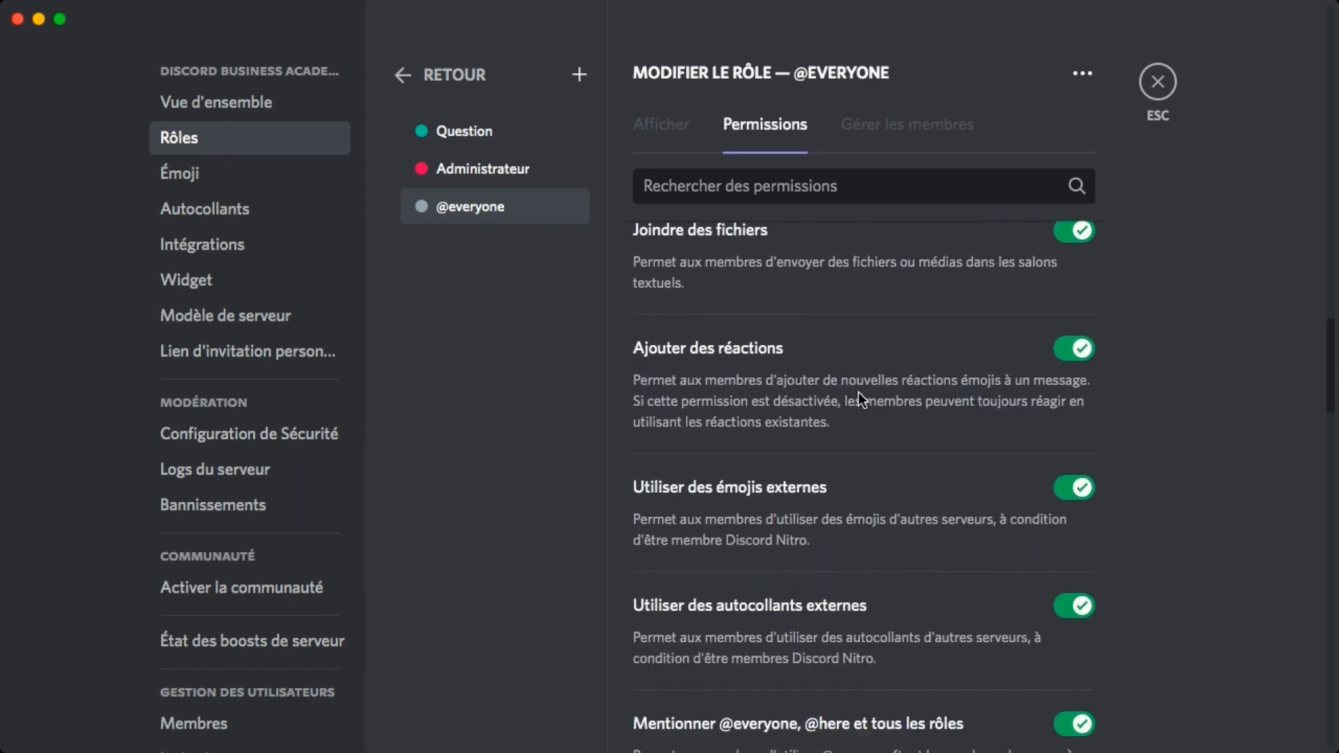
scroll(859, 397, "down", 5)
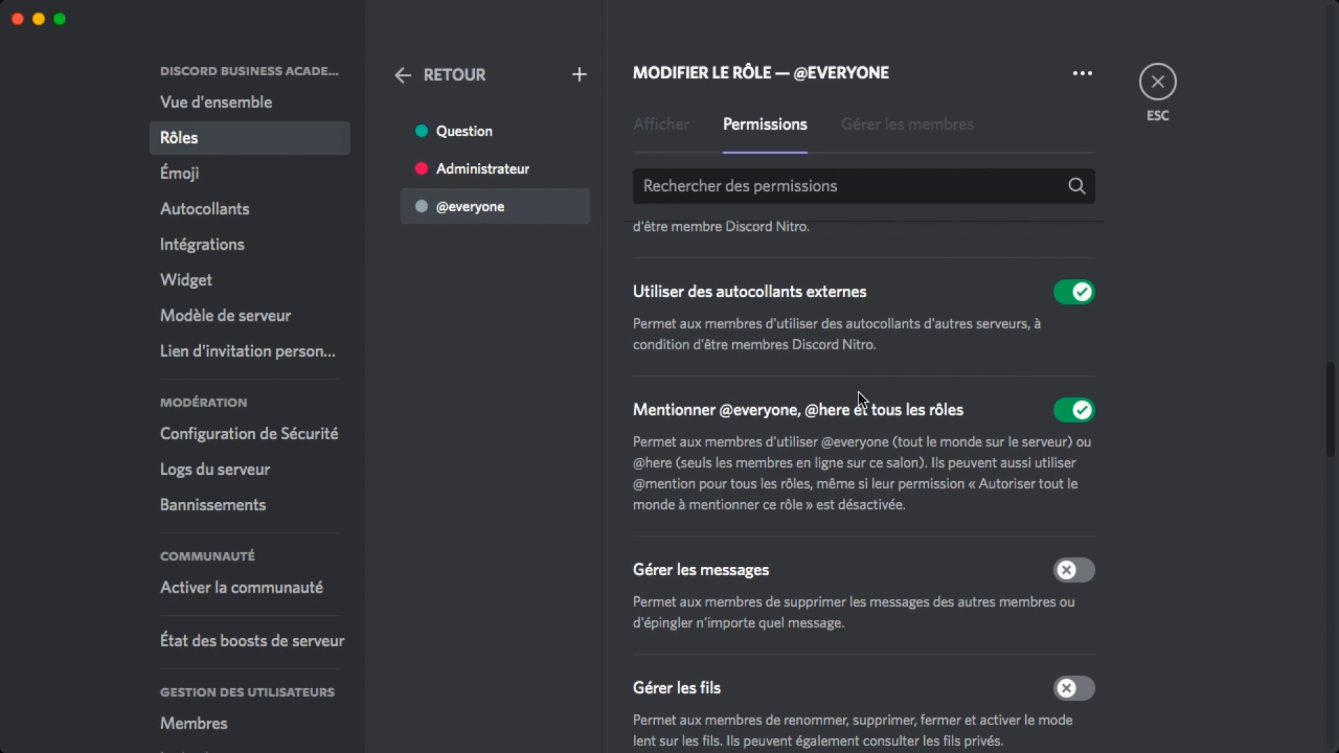
scroll(860, 391, "down", 4)
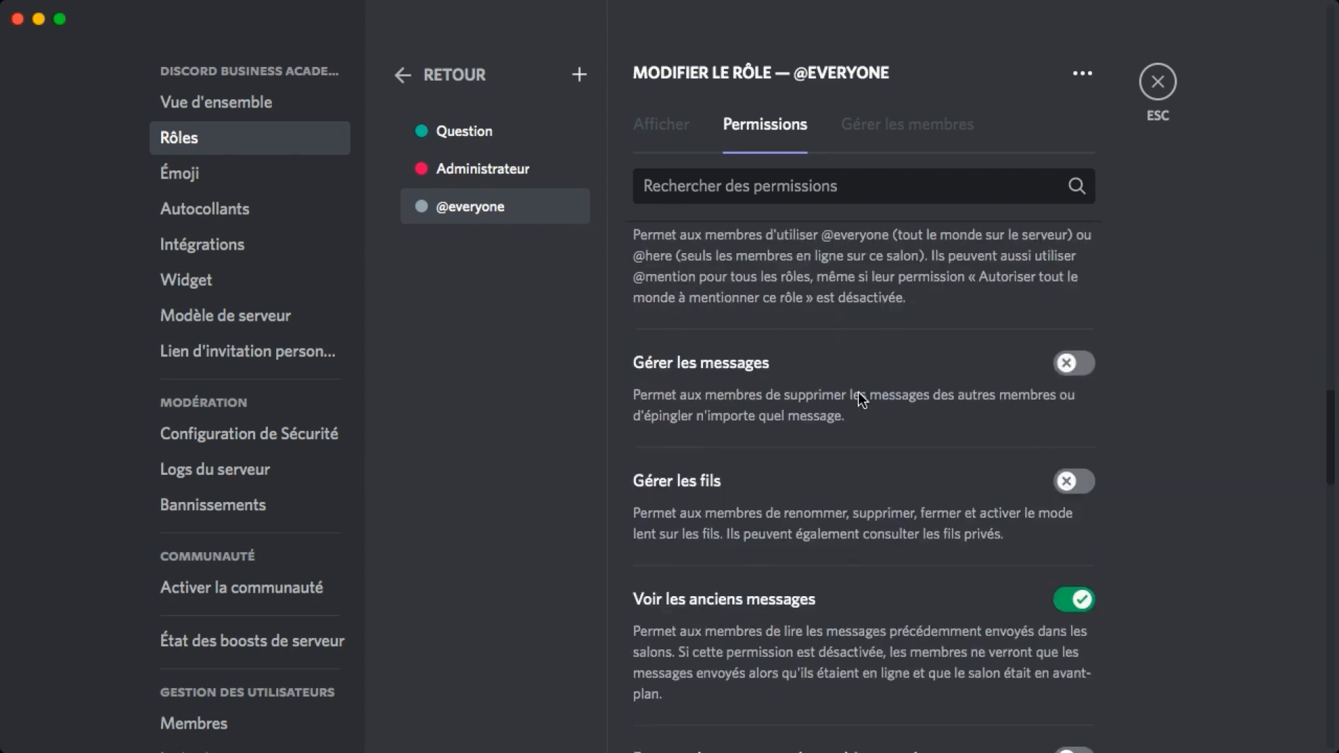
scroll(1032, 336, "up", 2)
scroll(871, 349, "down", 2)
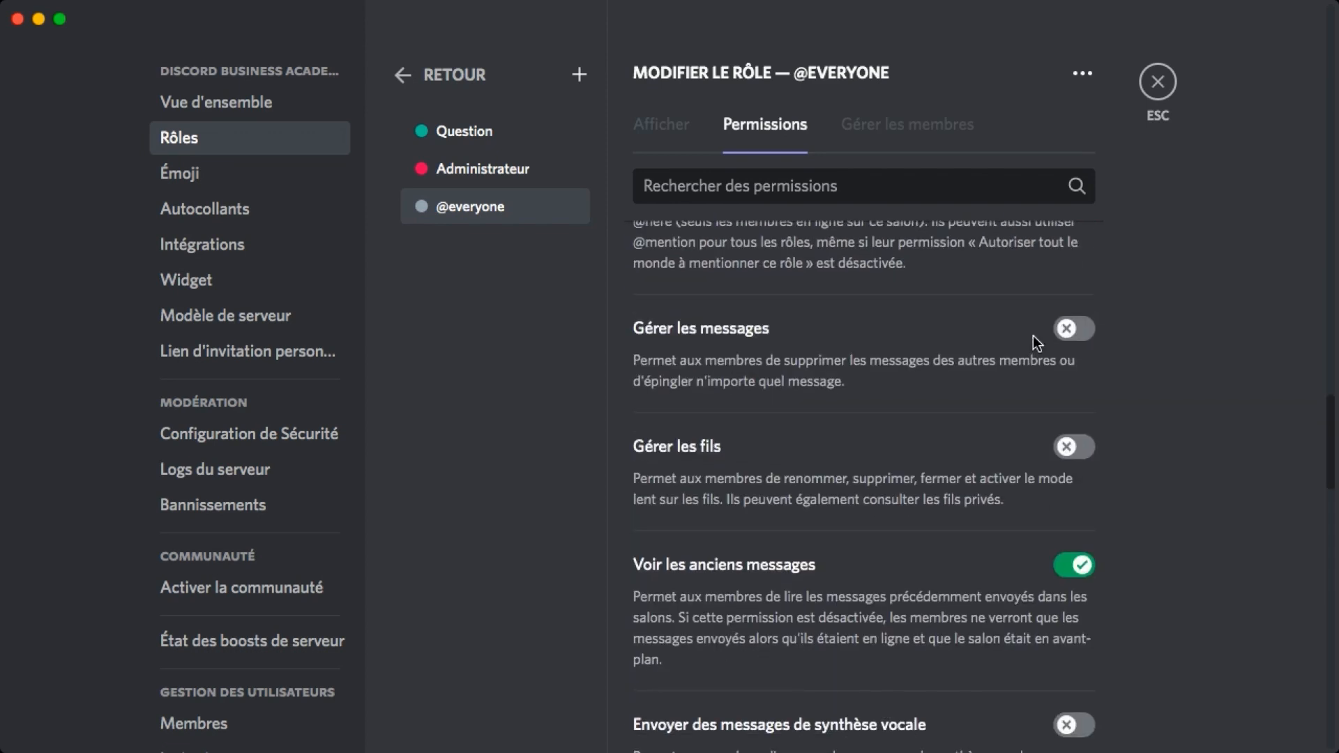
scroll(693, 459, "down", 1)
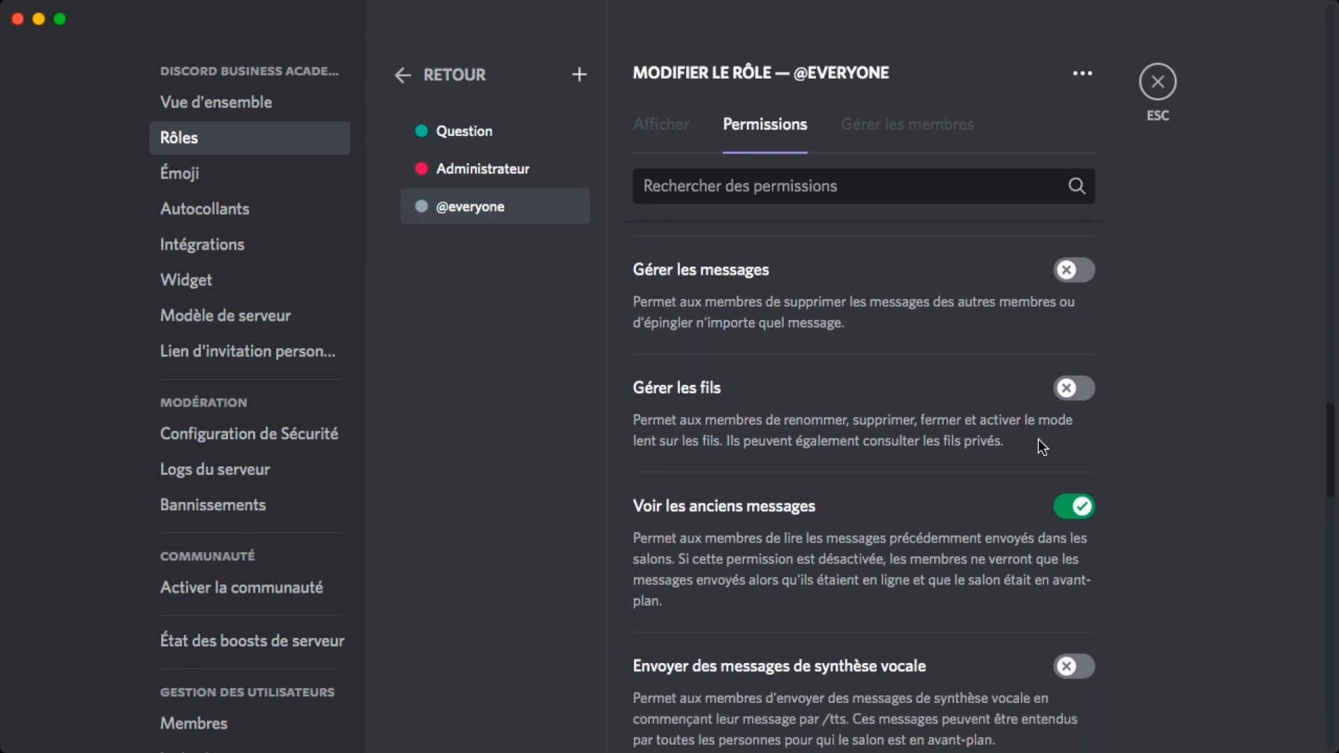
scroll(1038, 441, "down", 4)
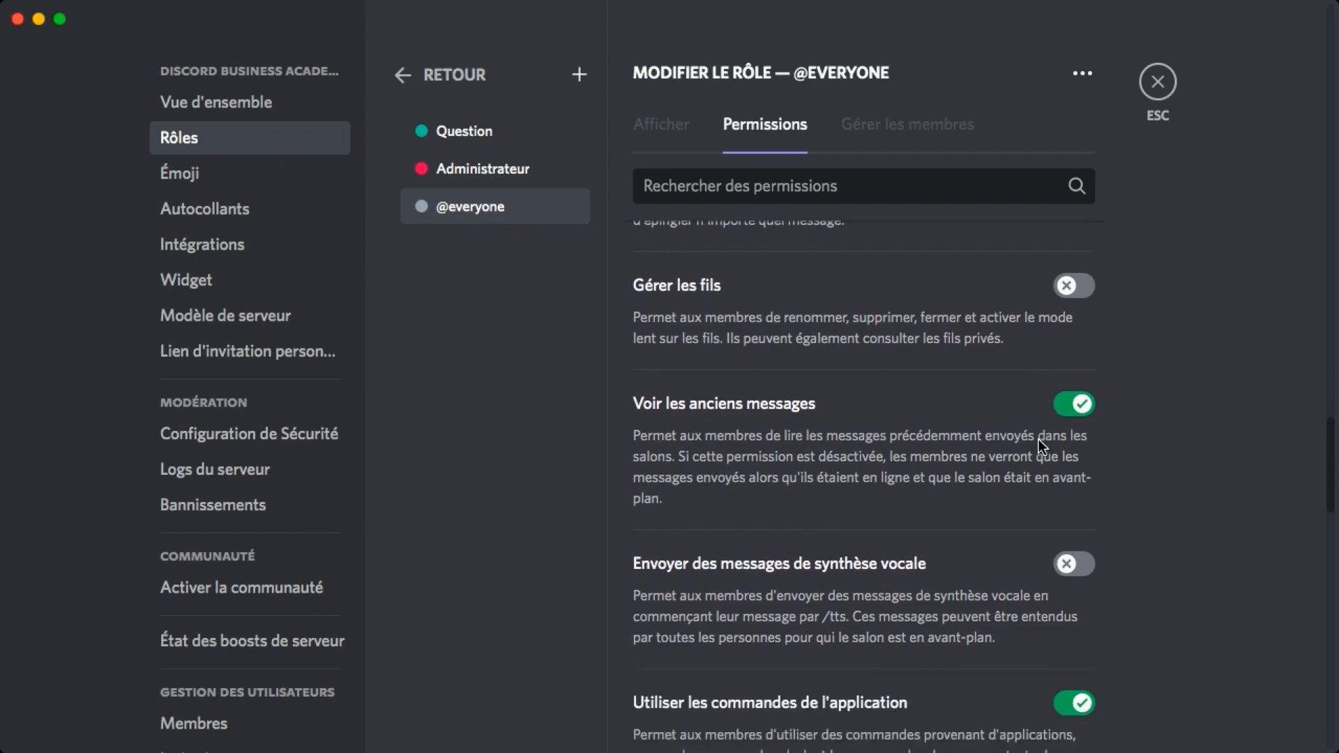
scroll(1042, 446, "down", 8)
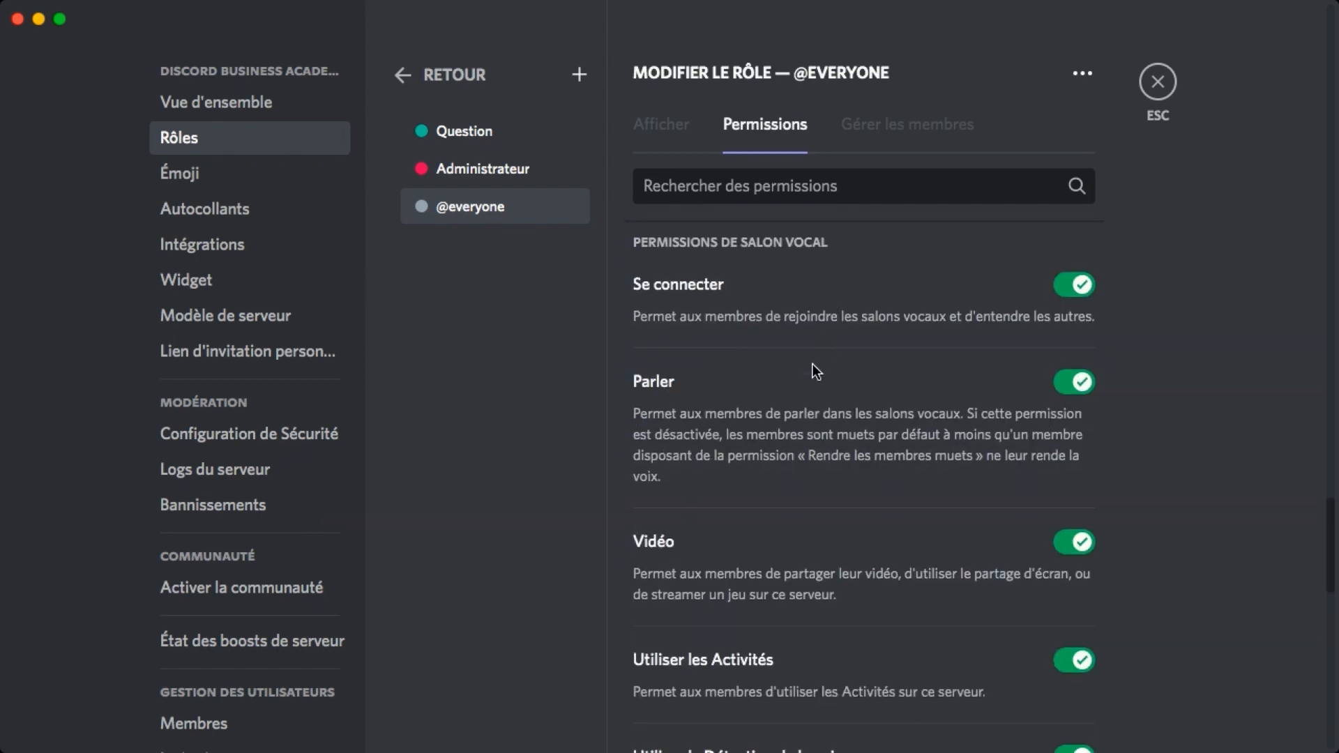
scroll(815, 393, "down", 1)
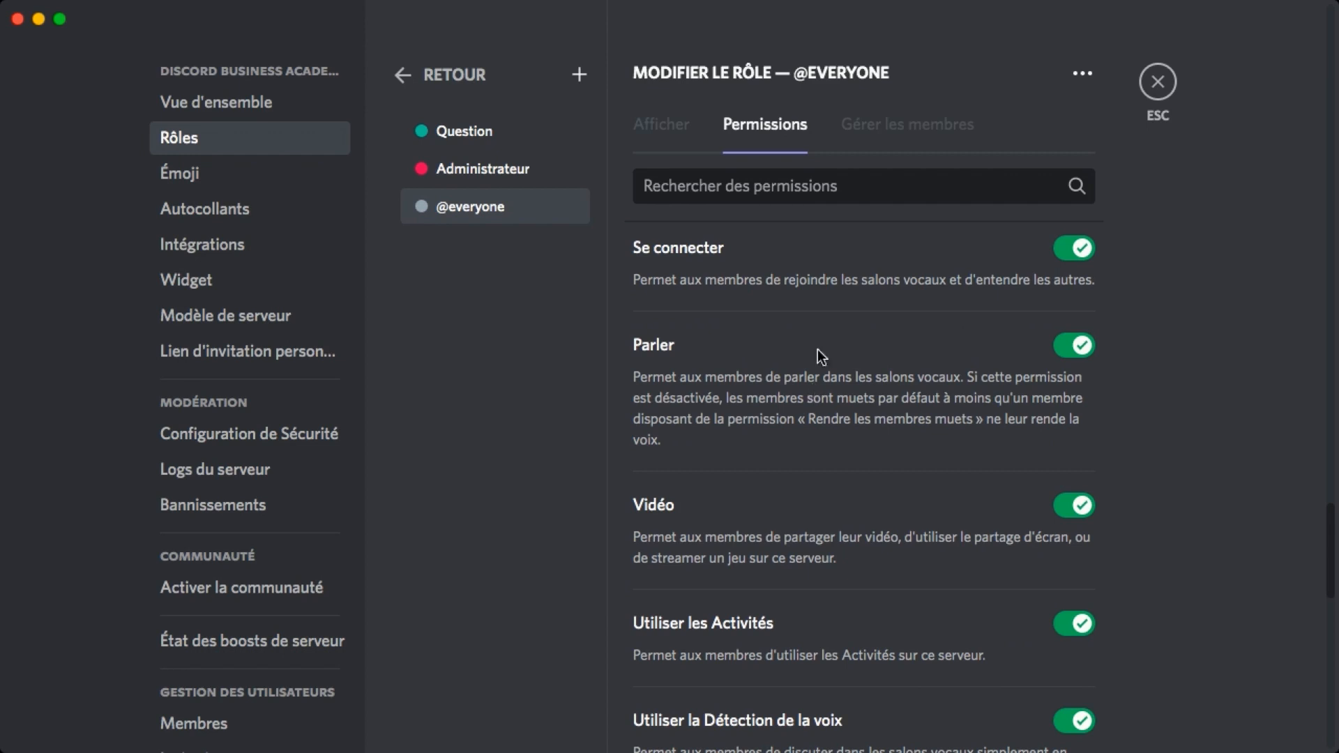
scroll(846, 418, "down", 4)
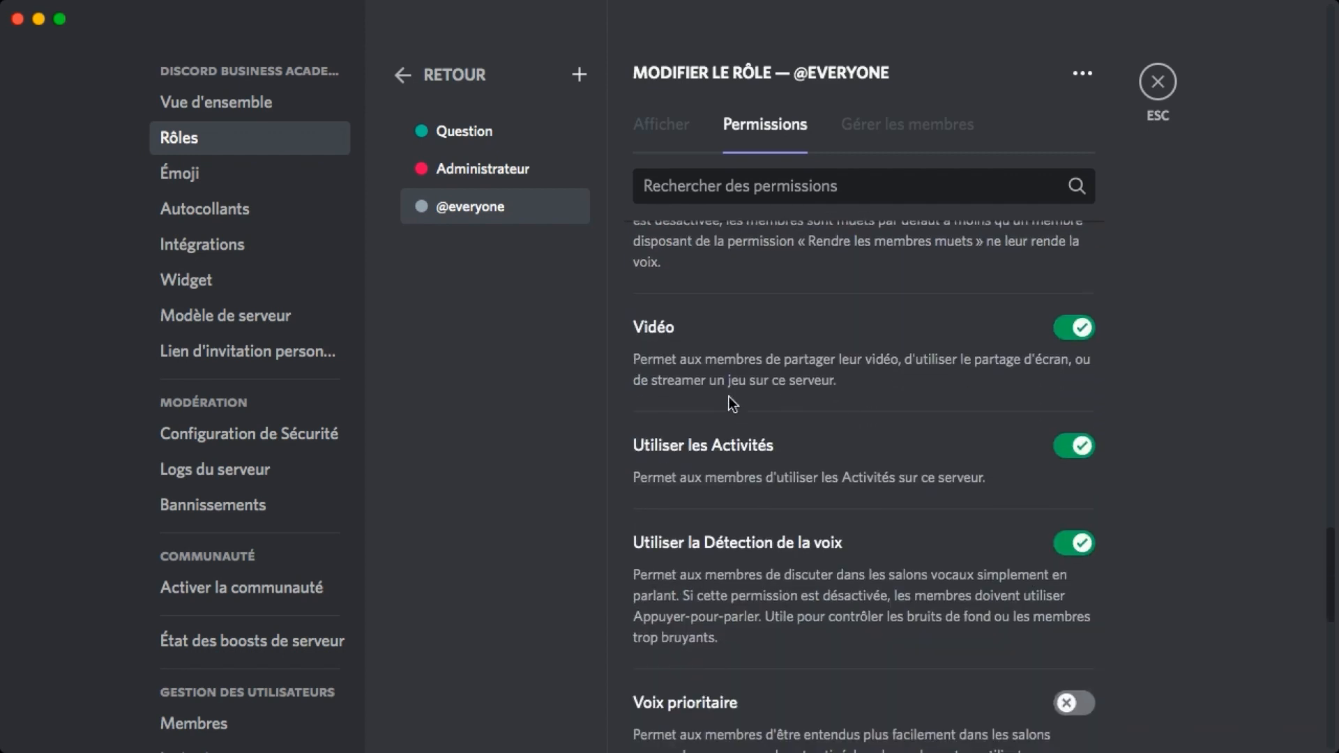
scroll(986, 483, "down", 2)
scroll(986, 486, "down", 2)
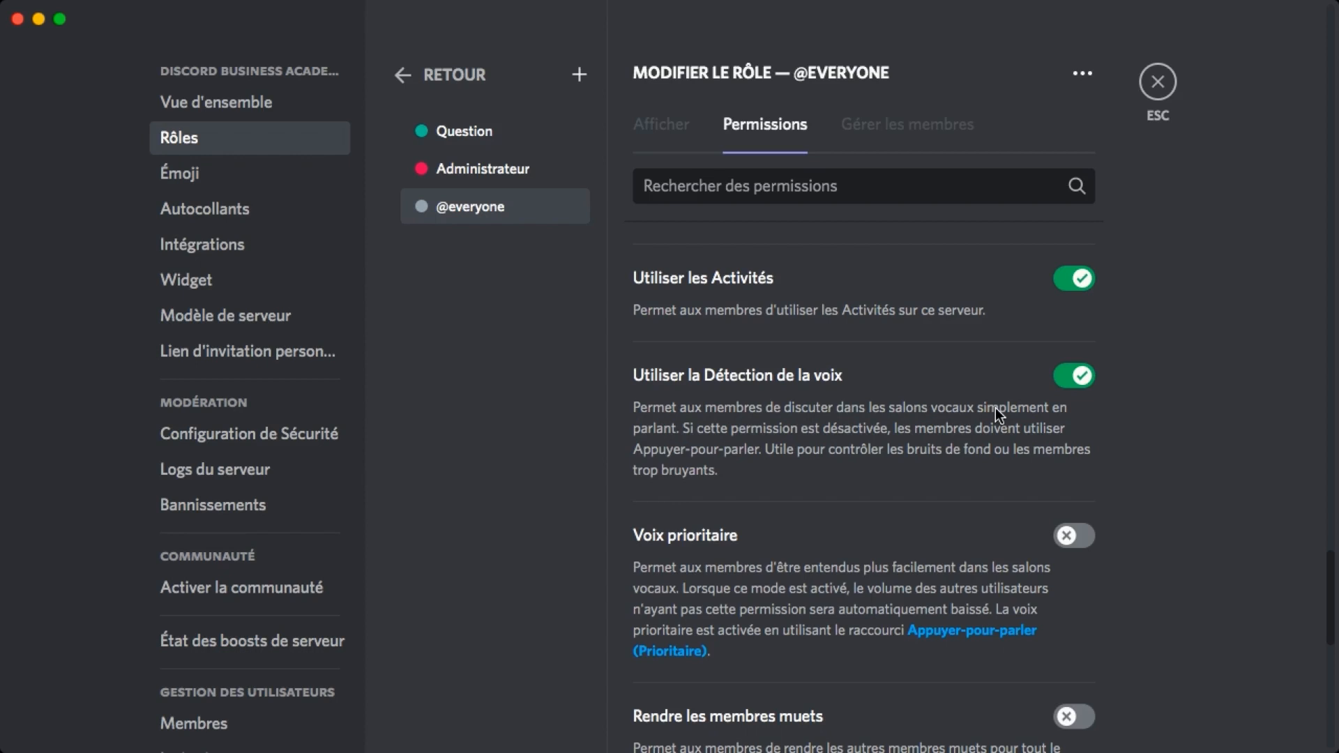
scroll(995, 410, "down", 5)
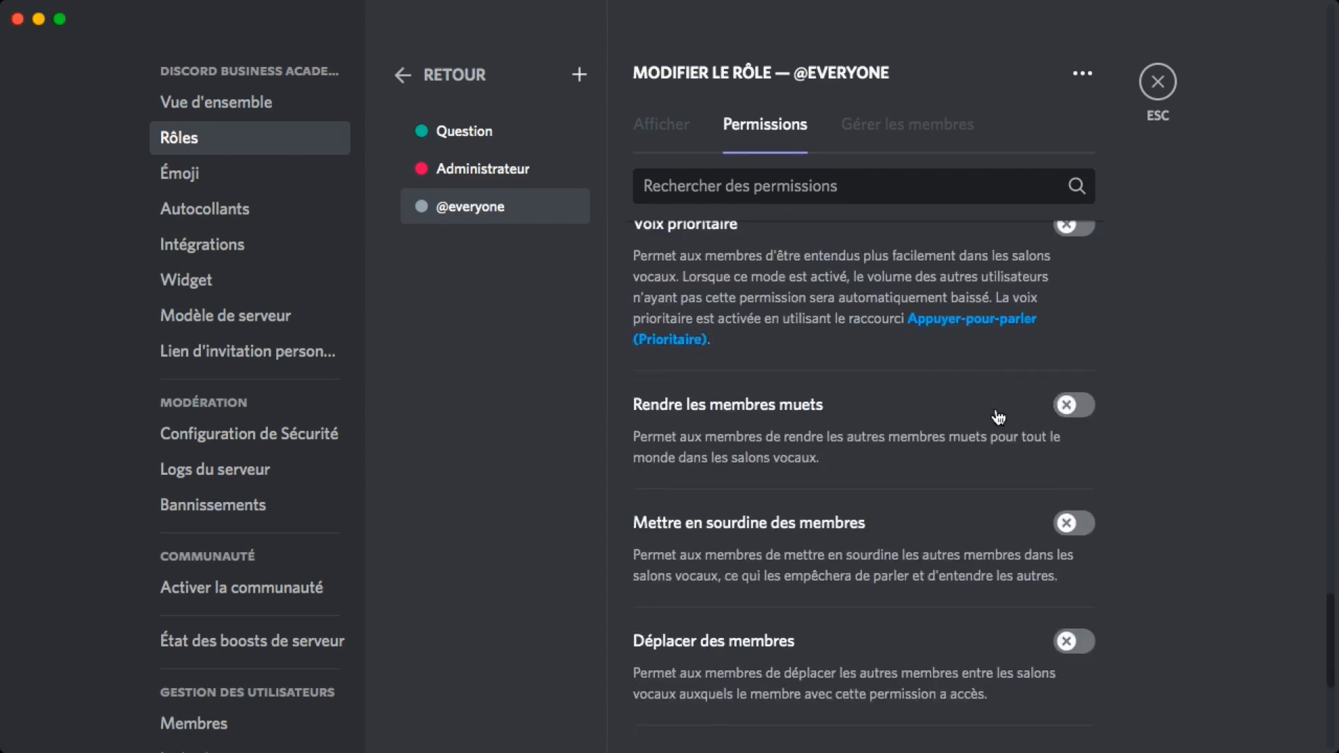
scroll(998, 416, "down", 3)
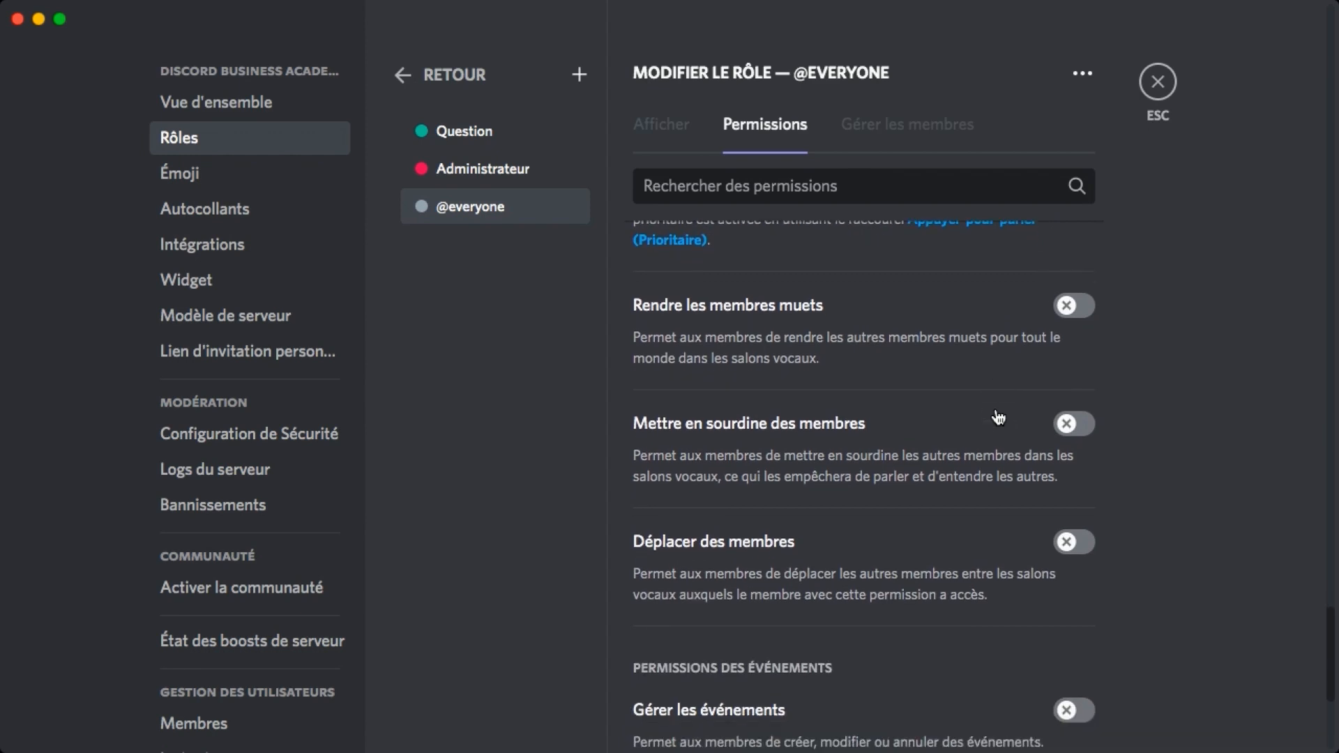
scroll(999, 415, "down", 1)
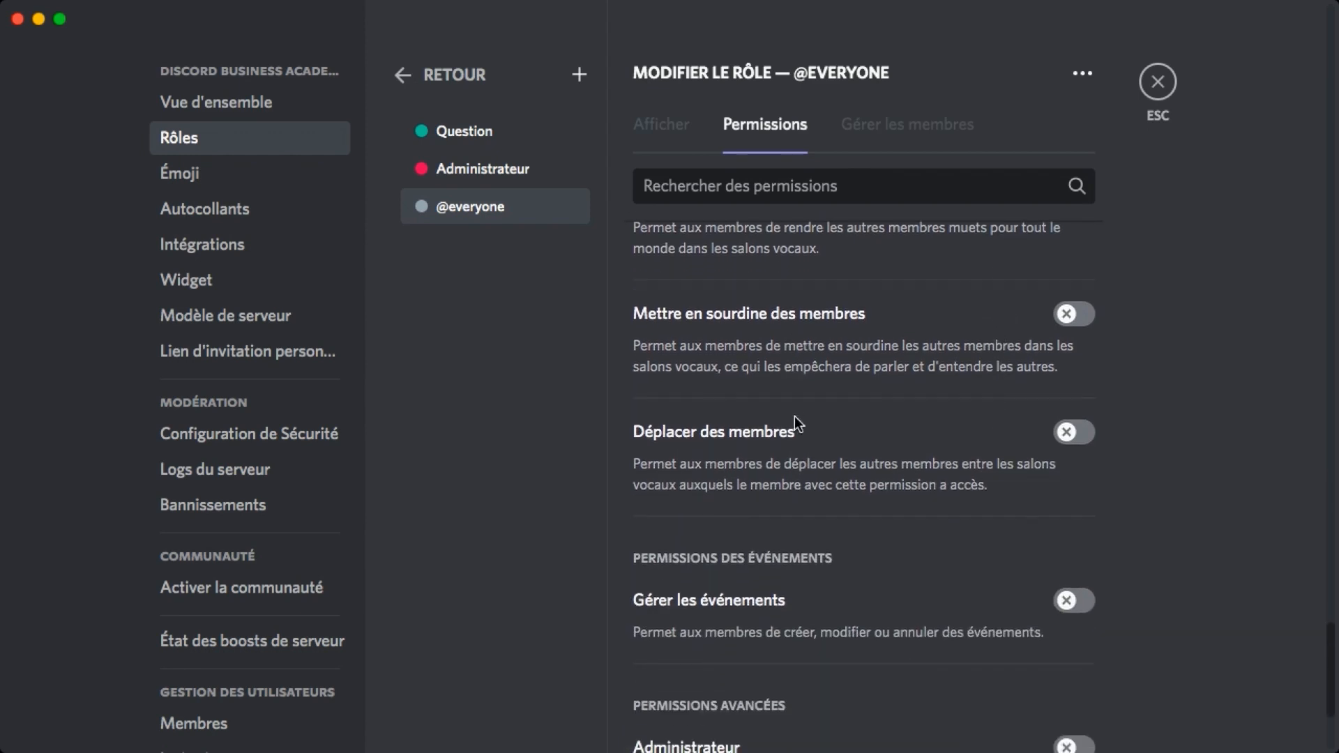
scroll(795, 417, "down", 2)
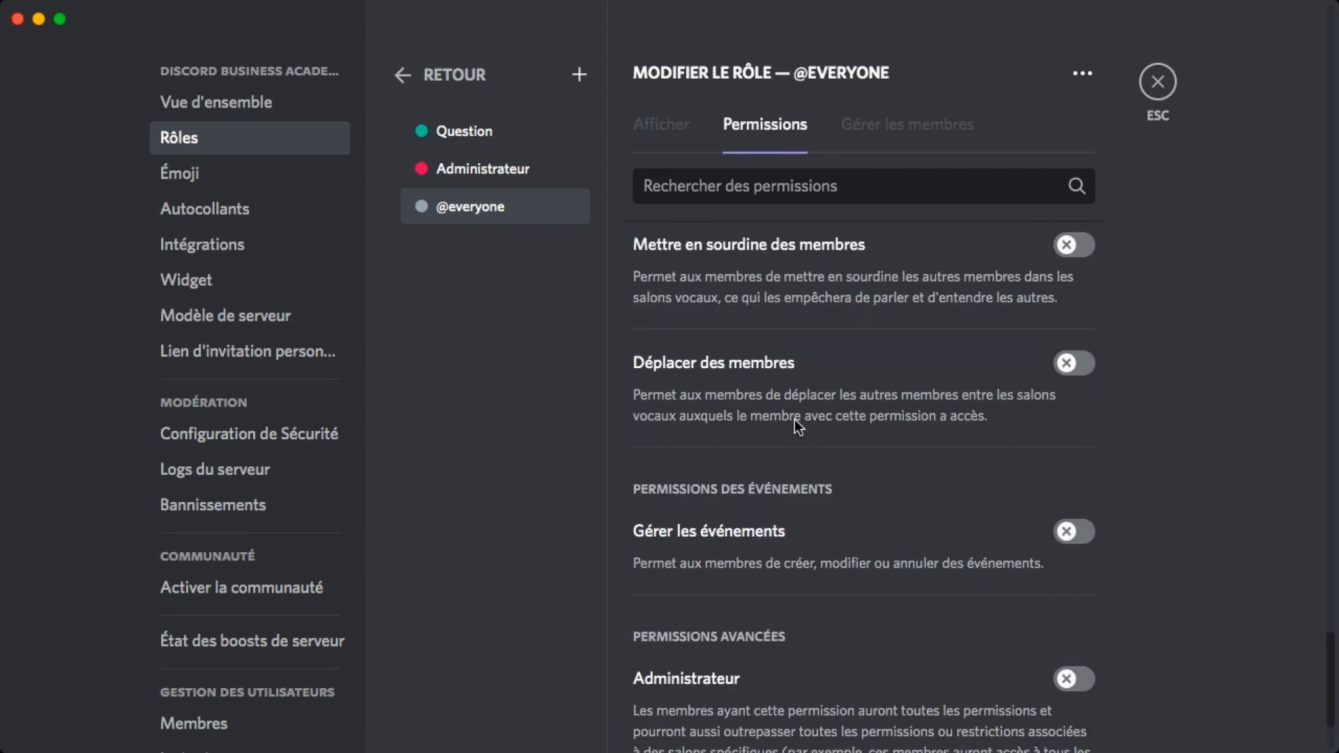
scroll(798, 424, "down", 3)
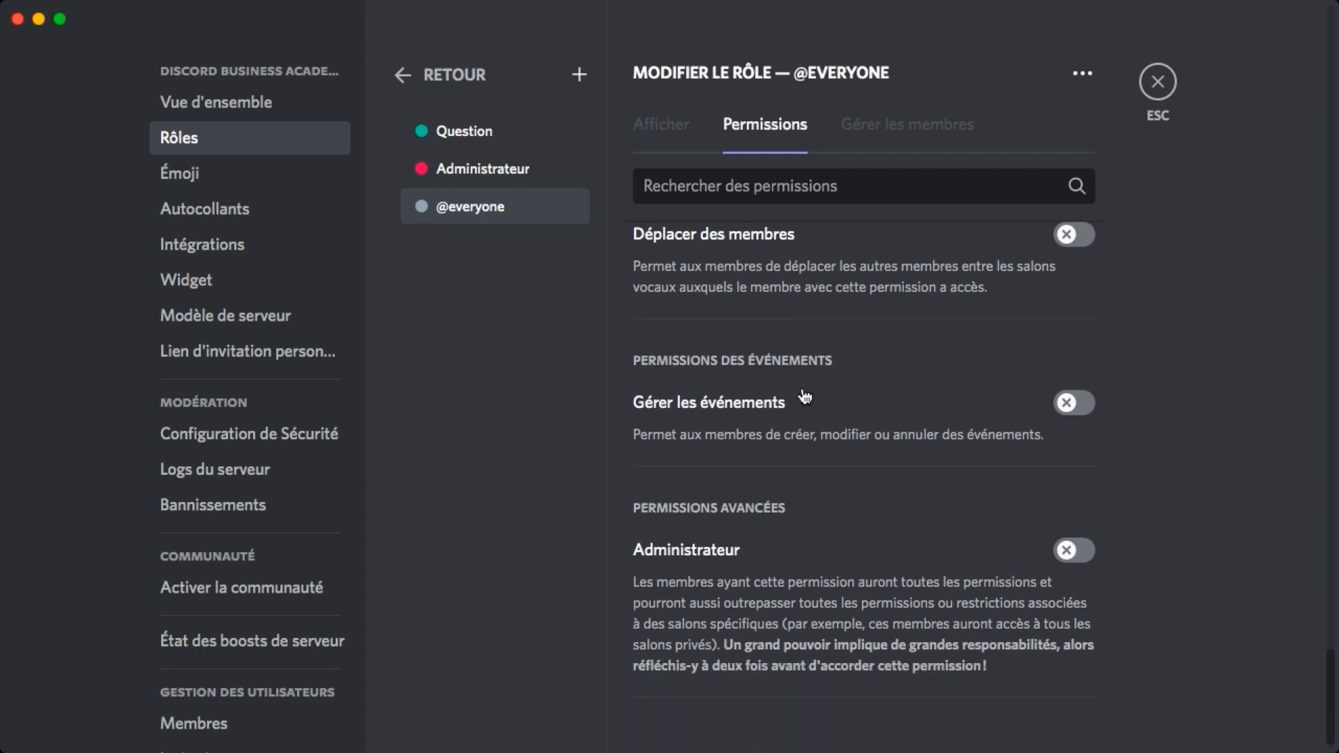
scroll(1028, 392, "down", 1)
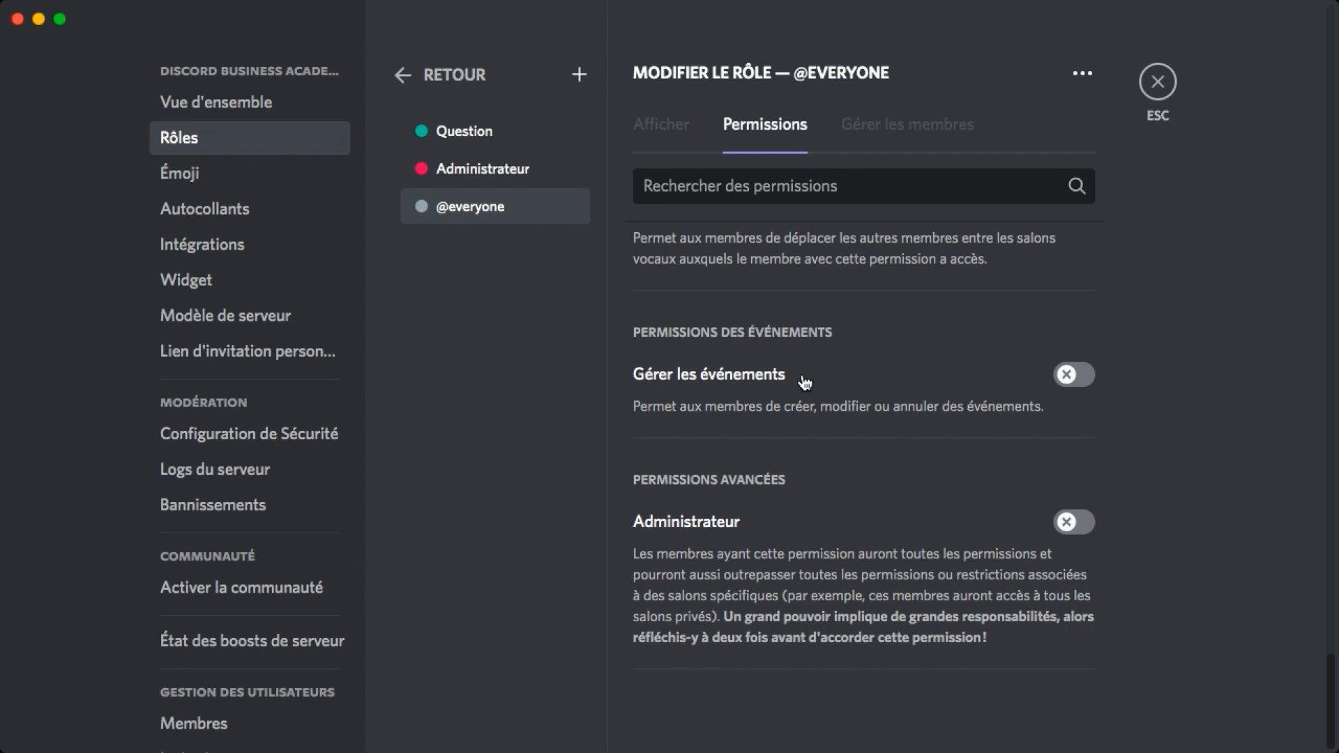
Step: Open the permissions of the Administrateur role, switch to those of the Question role, and review them from the general server permissions down
left_click(492, 174)
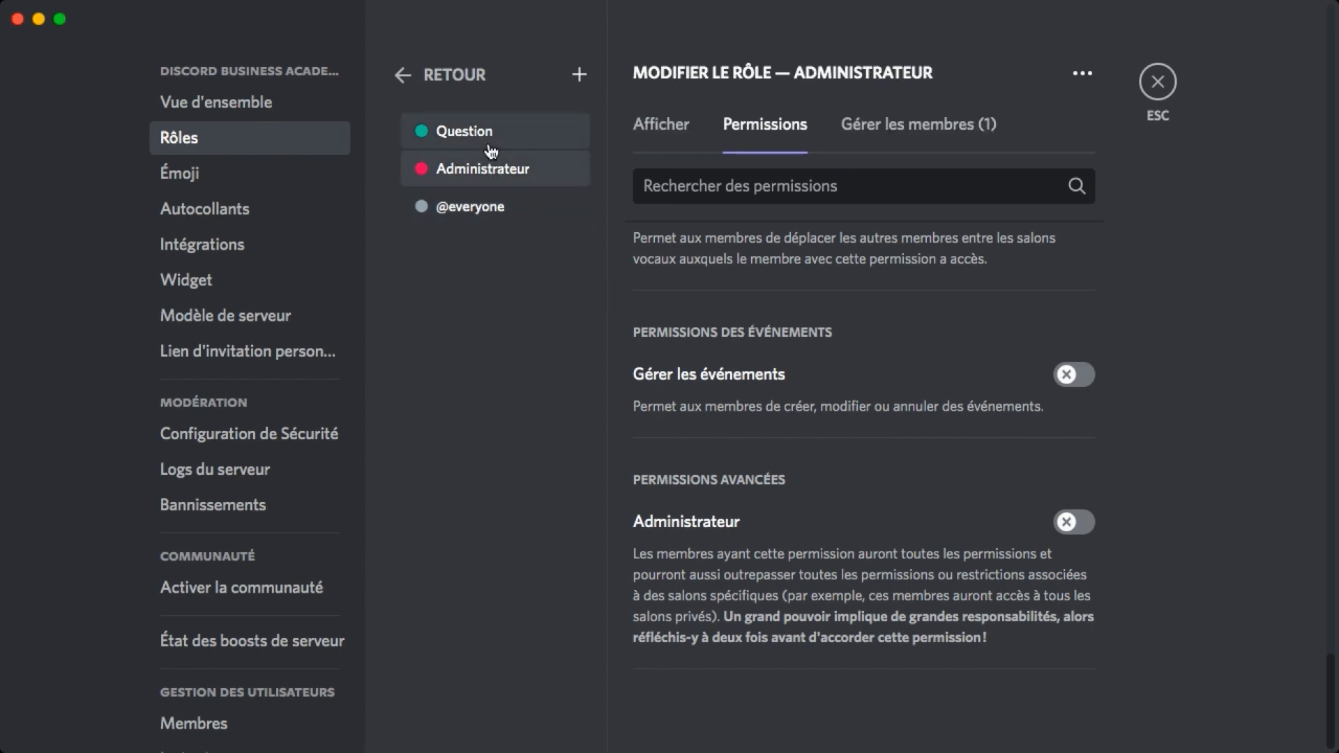
left_click(485, 132)
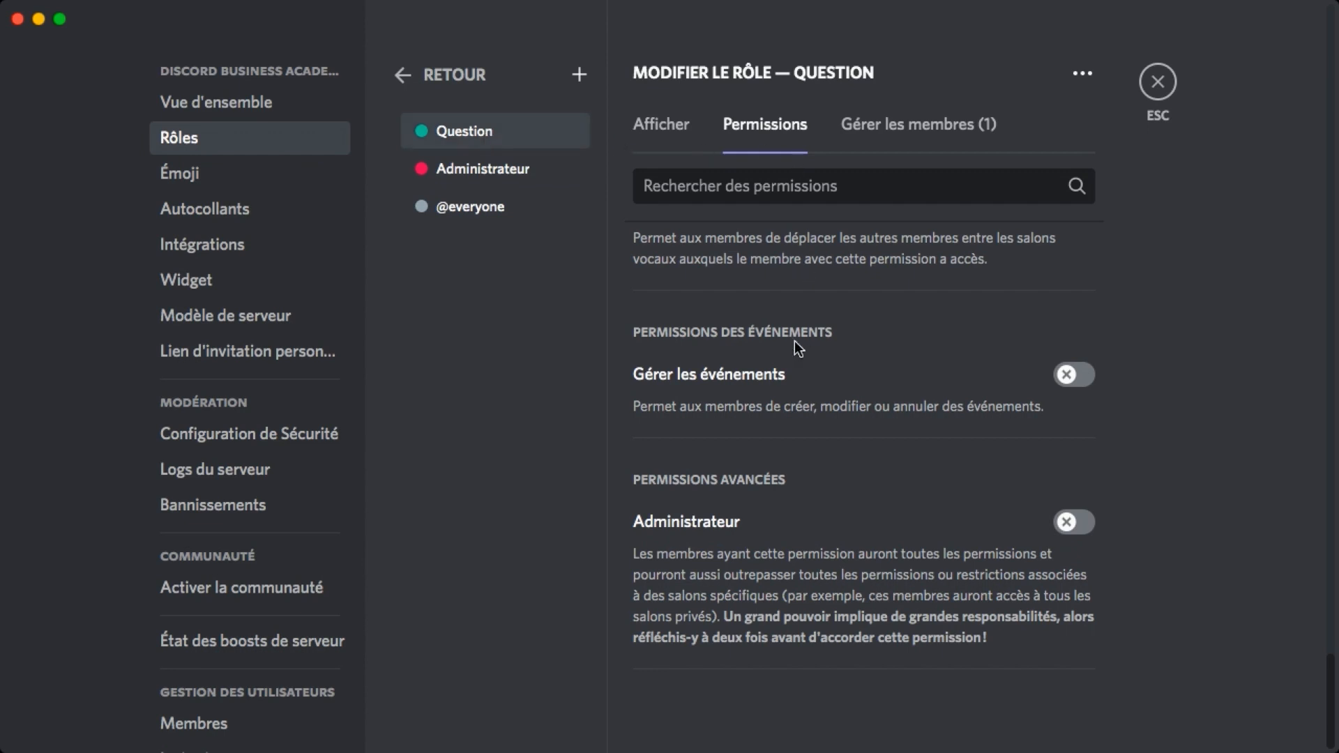
scroll(794, 341, "up", 15)
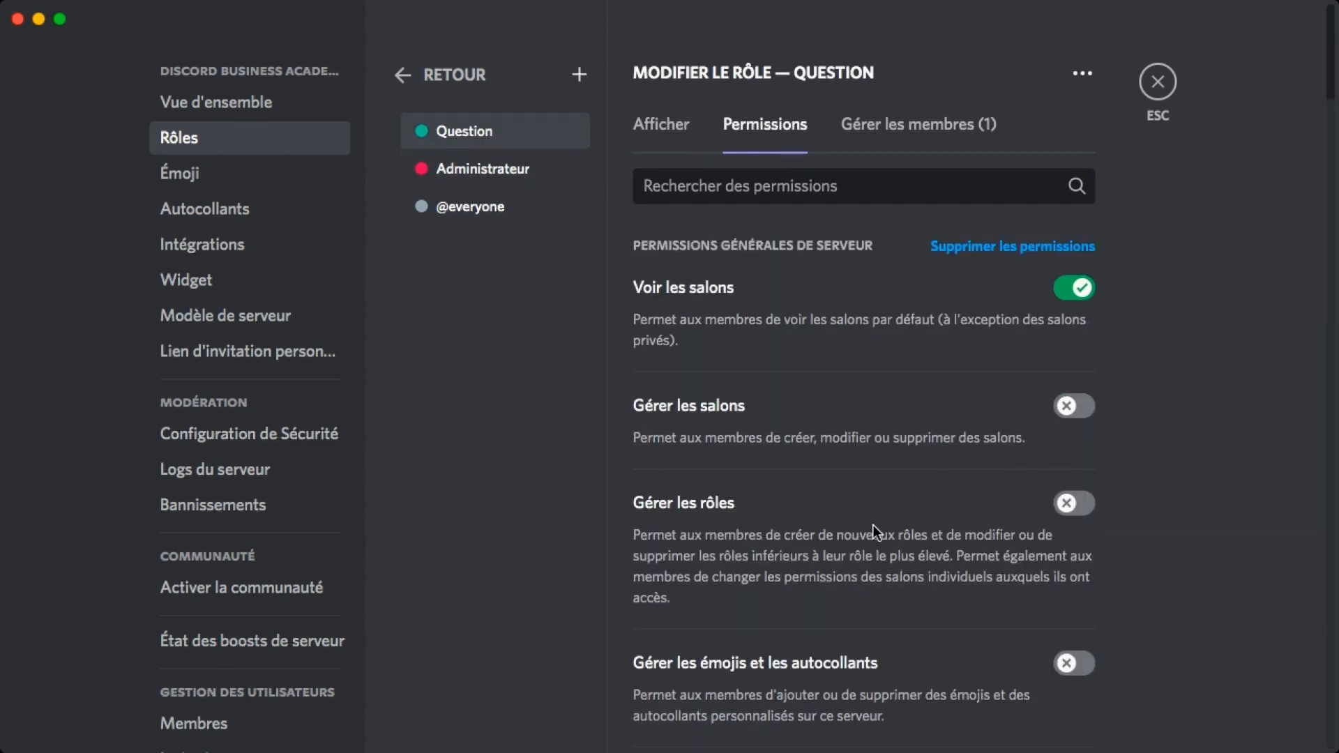
scroll(872, 524, "down", 10)
scroll(876, 534, "down", 1)
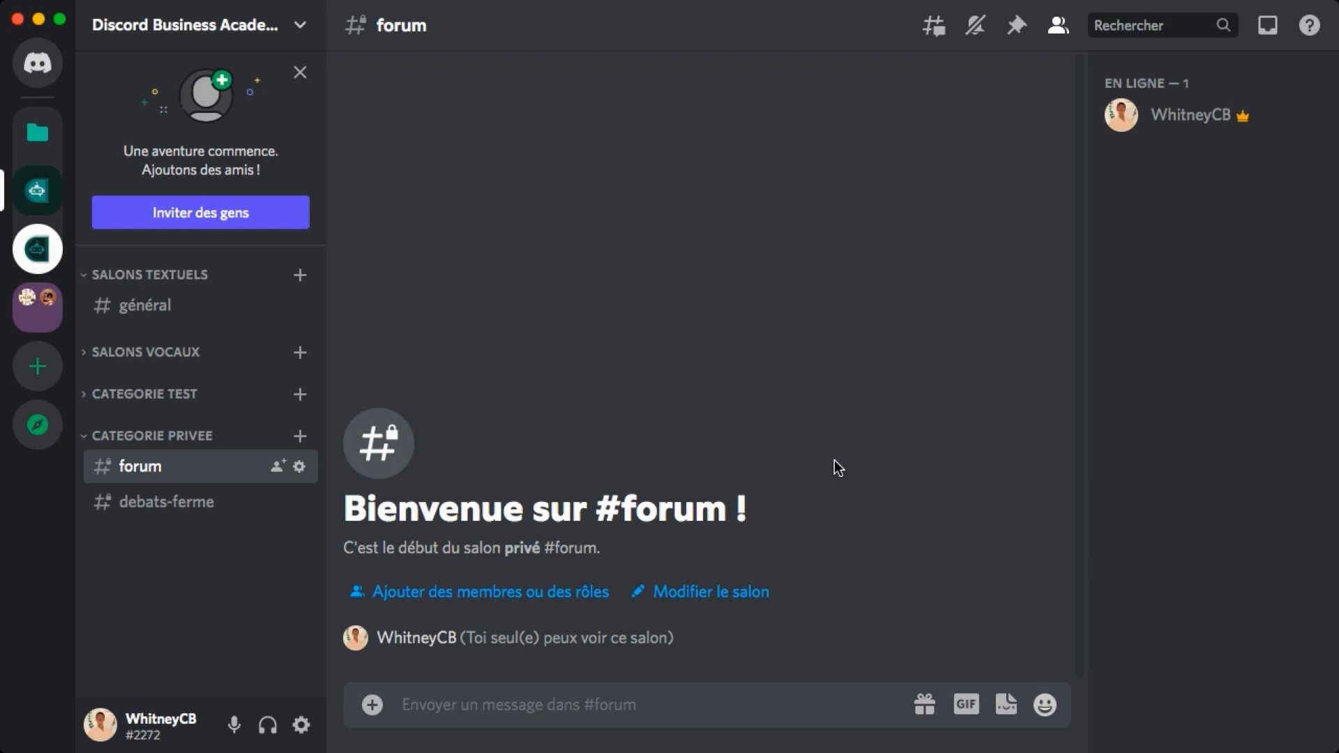
Step: View the permissions of the CATEGORIE PRIVEE category in its settings, and return to the server
right_click(160, 438)
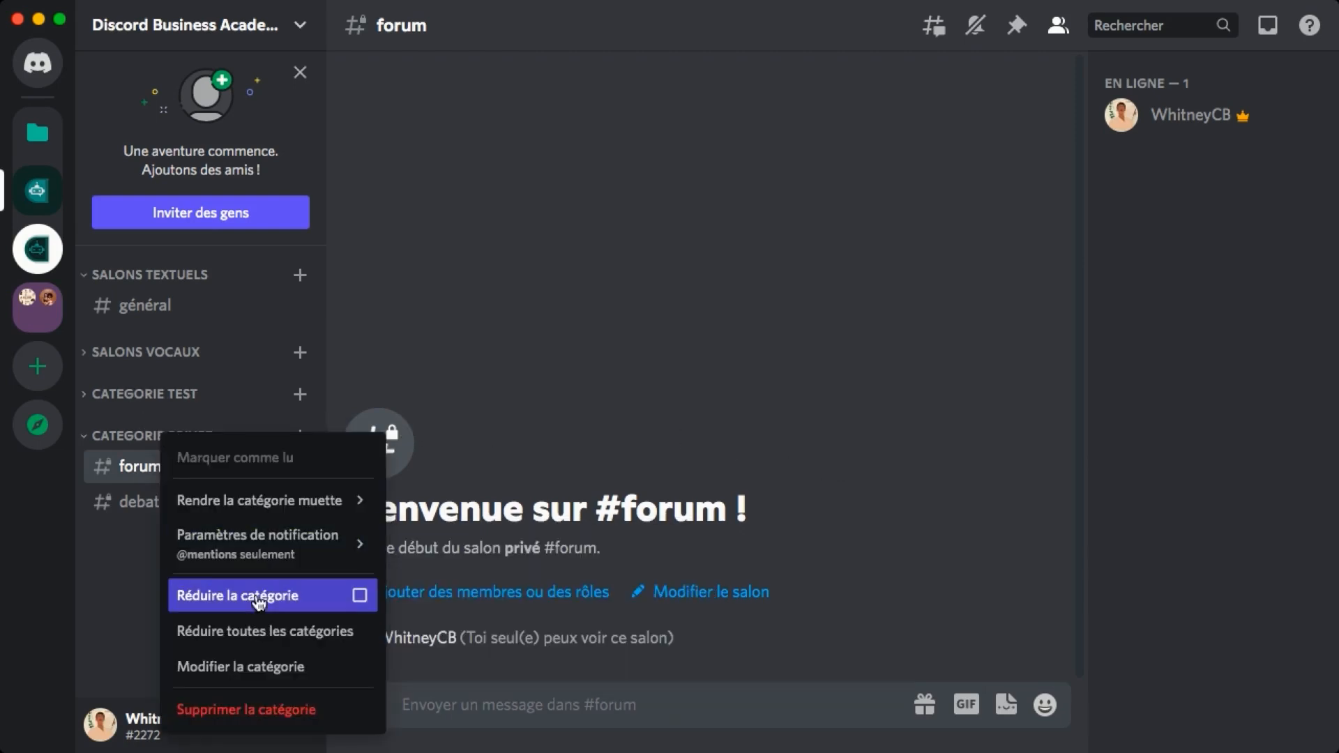
left_click(259, 663)
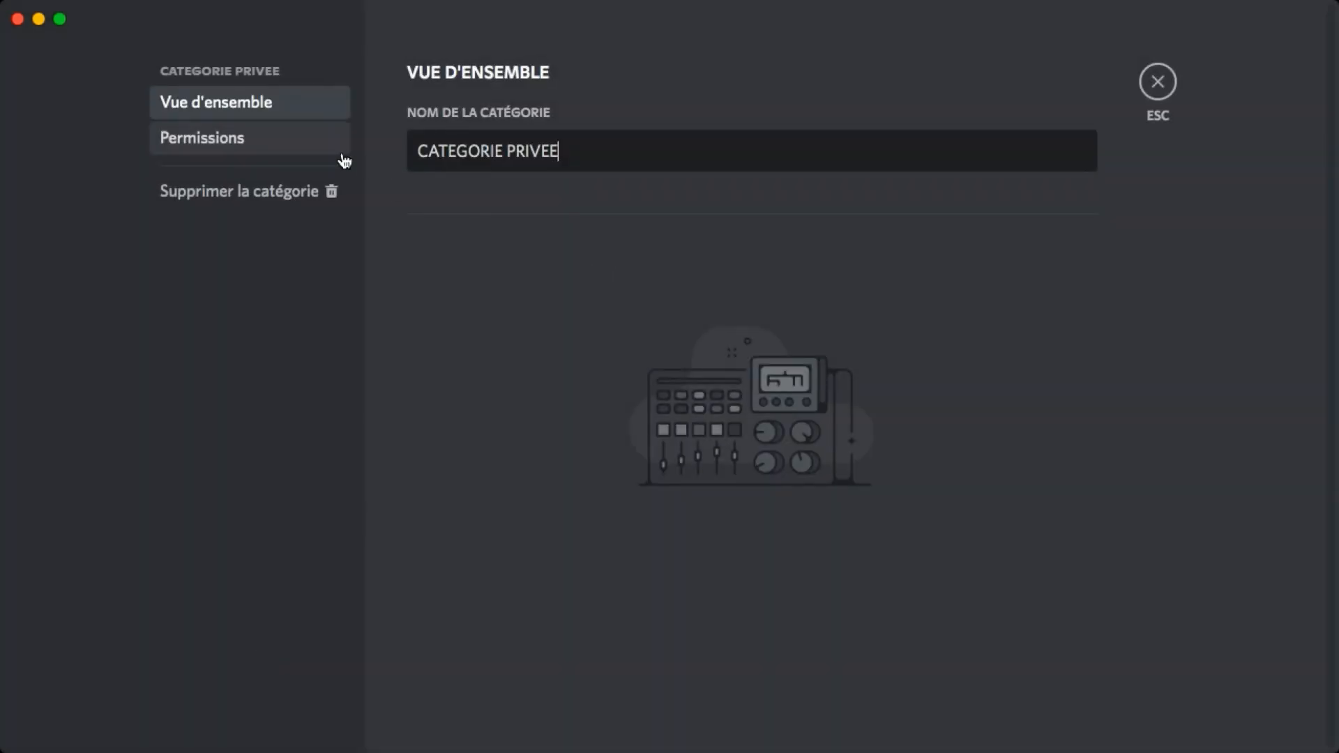
left_click(251, 144)
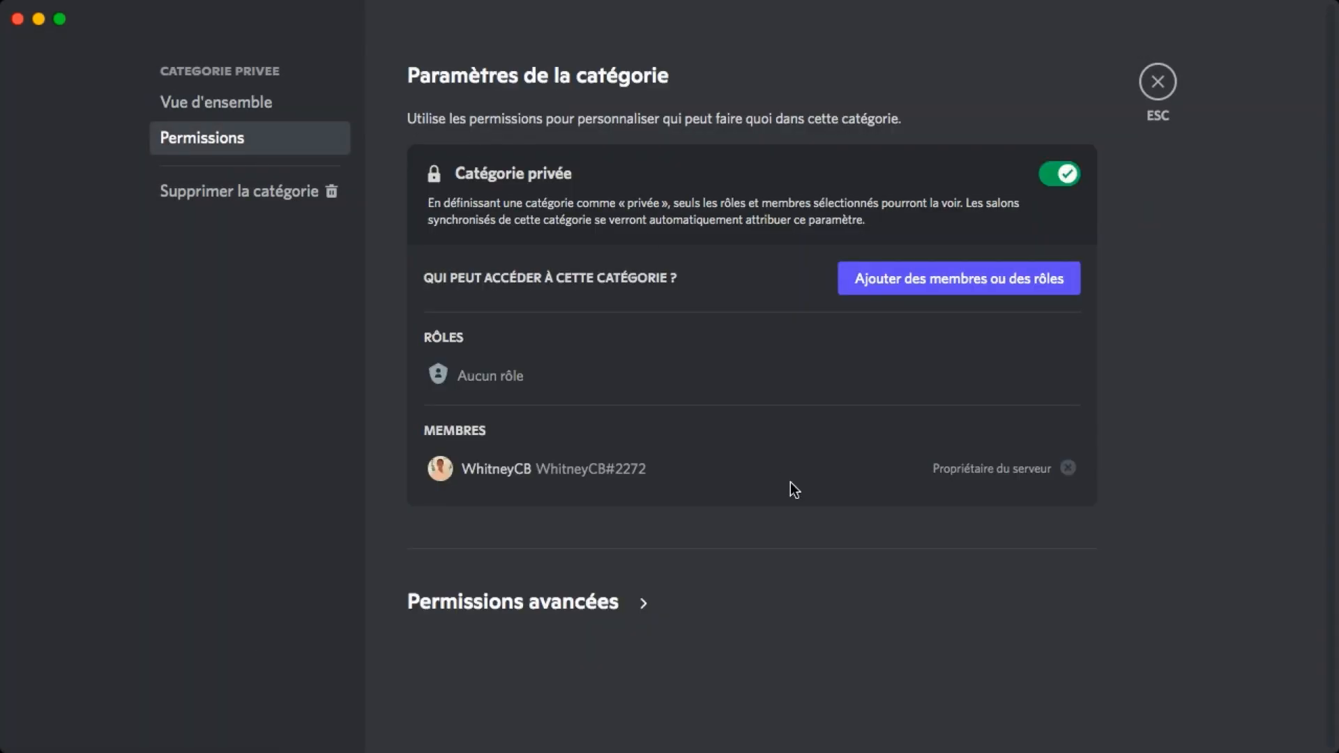
left_click(1164, 76)
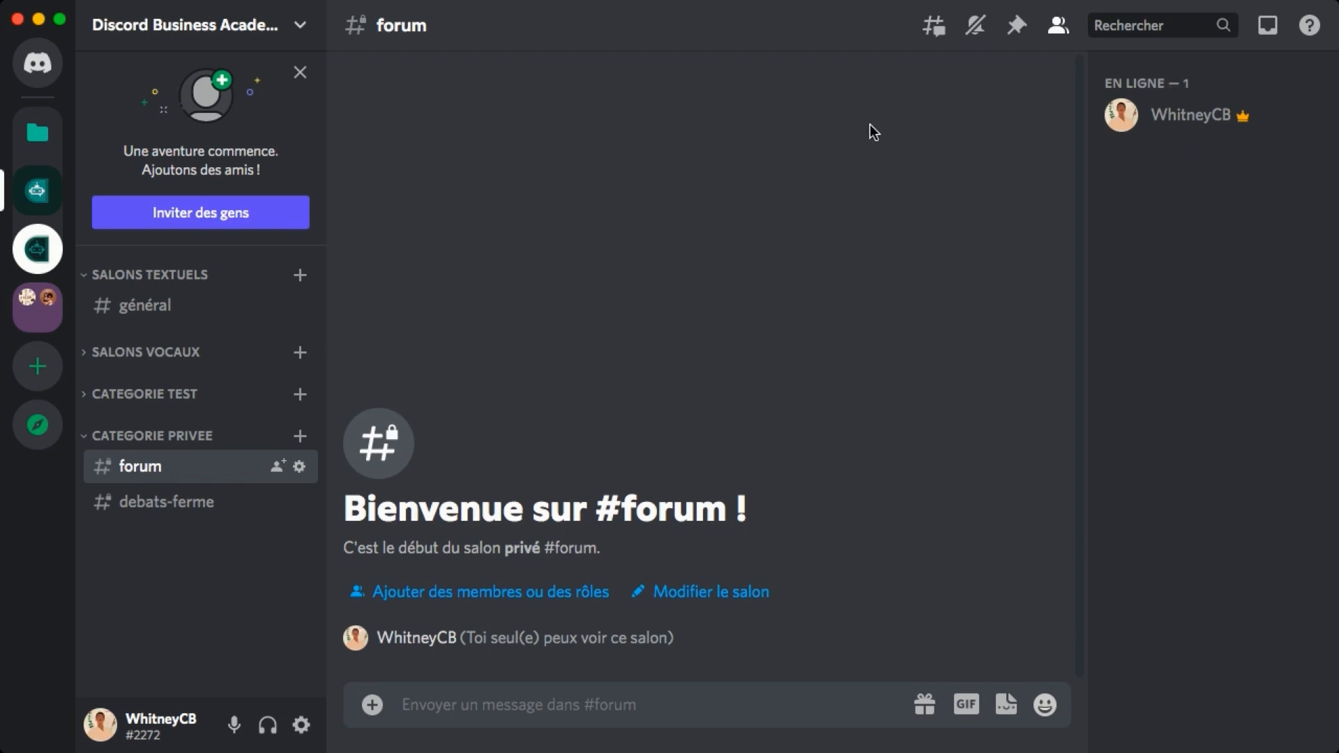
Step: View the permissions of the forum channel in its settings, and return to the server
left_click(300, 466)
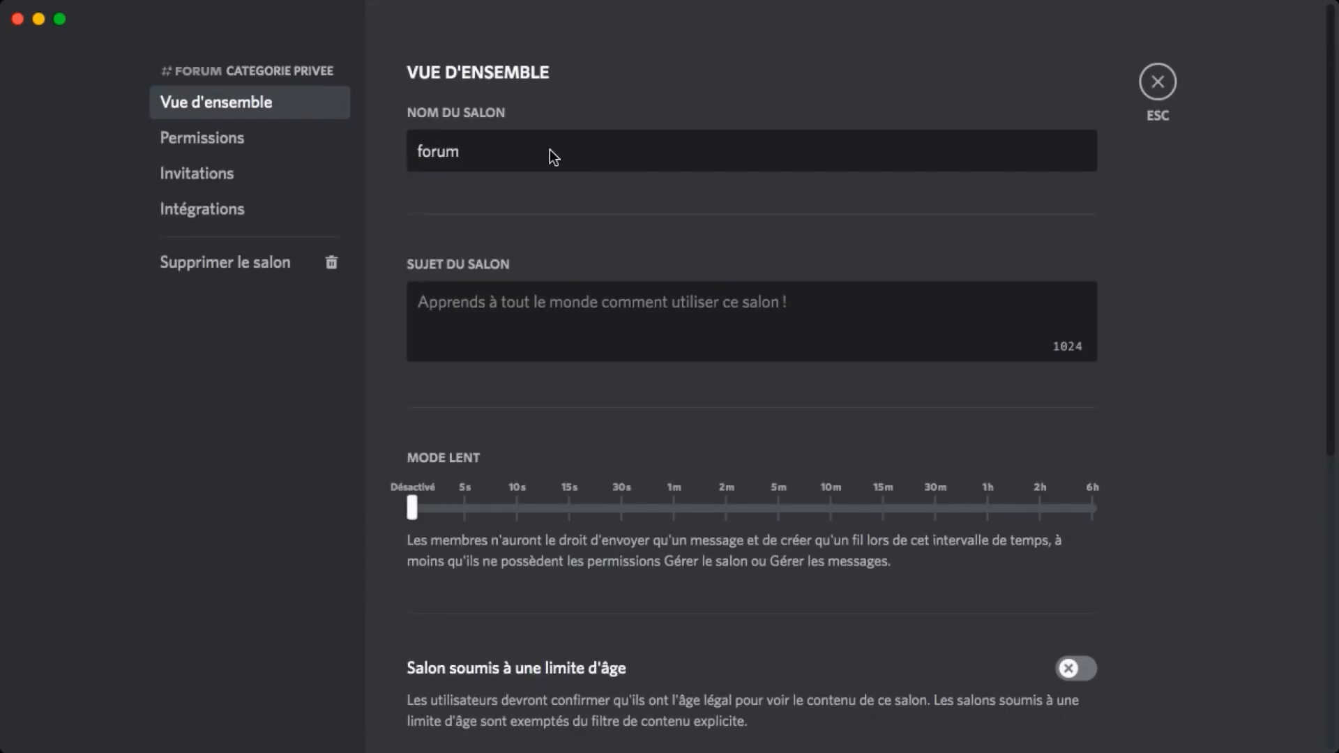
left_click(271, 143)
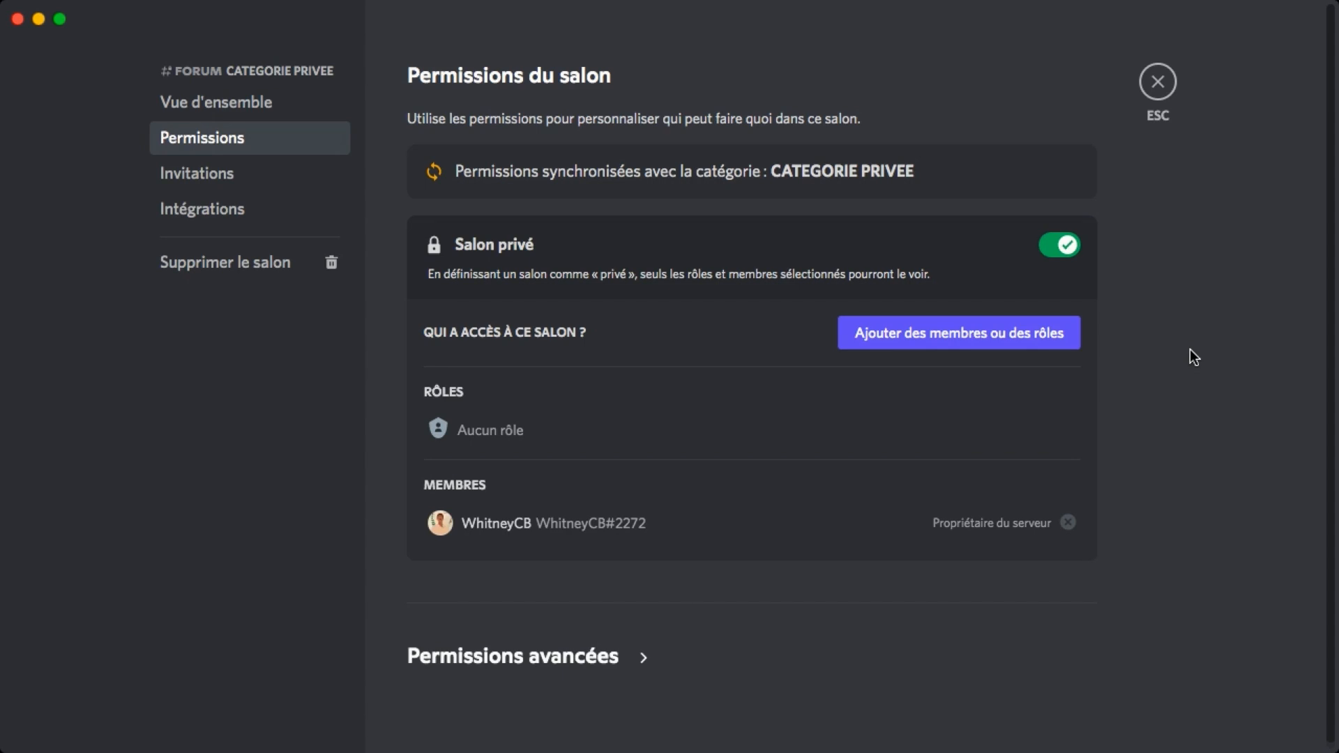
scroll(815, 561, "down", 1)
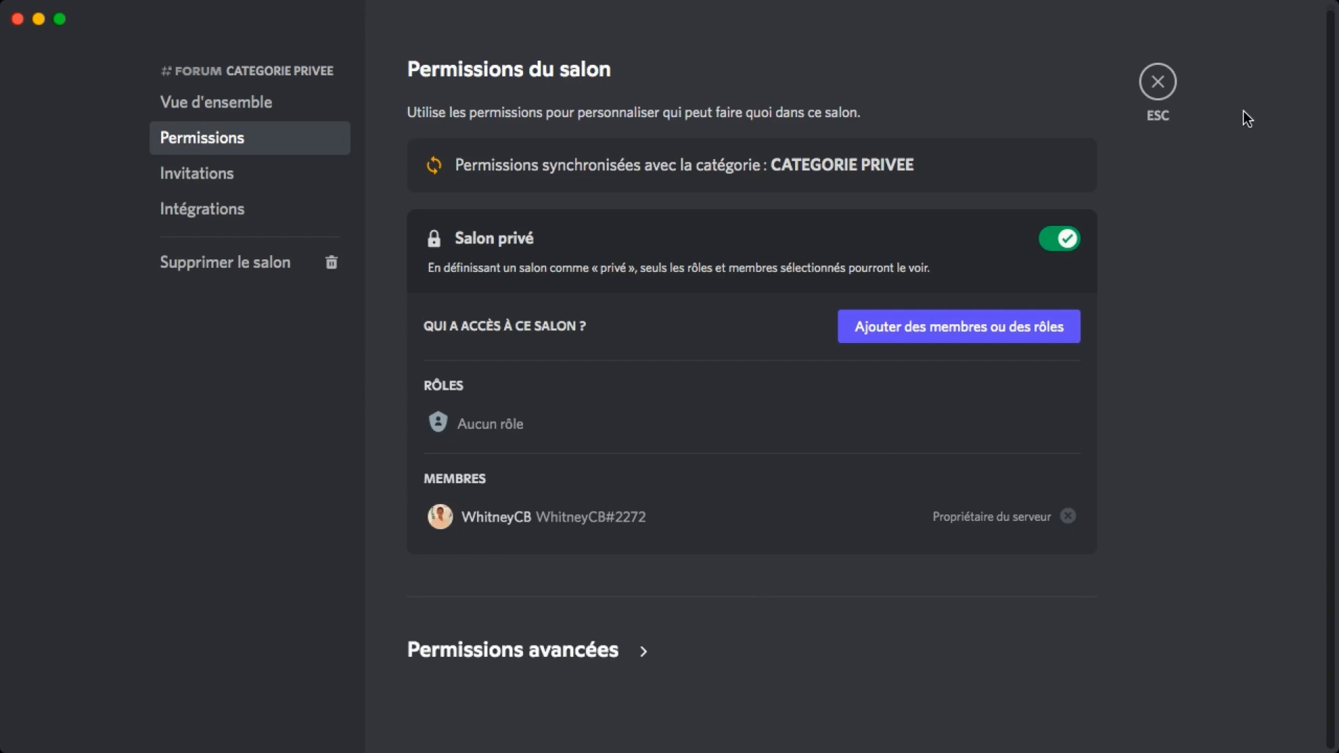
left_click(1158, 82)
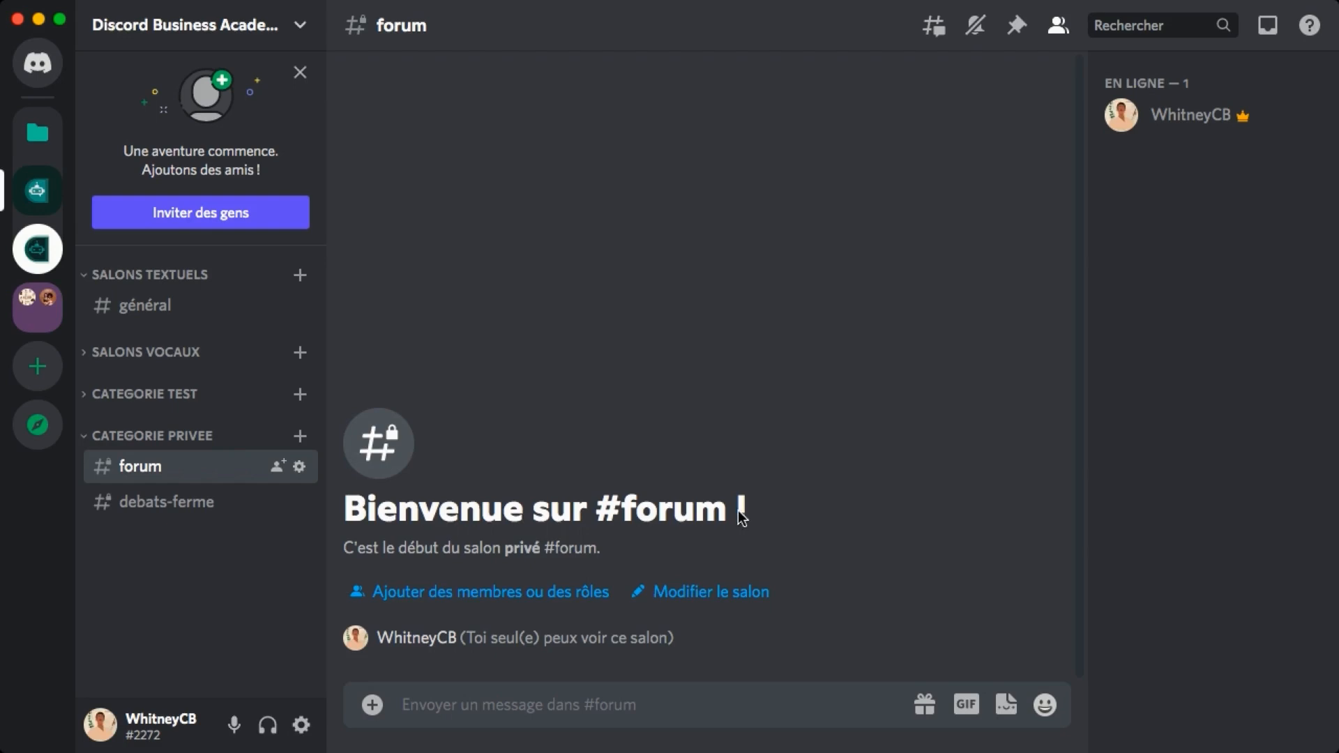
Step: Add the Membre role to the advanced permissions of the forum channel
left_click(301, 467)
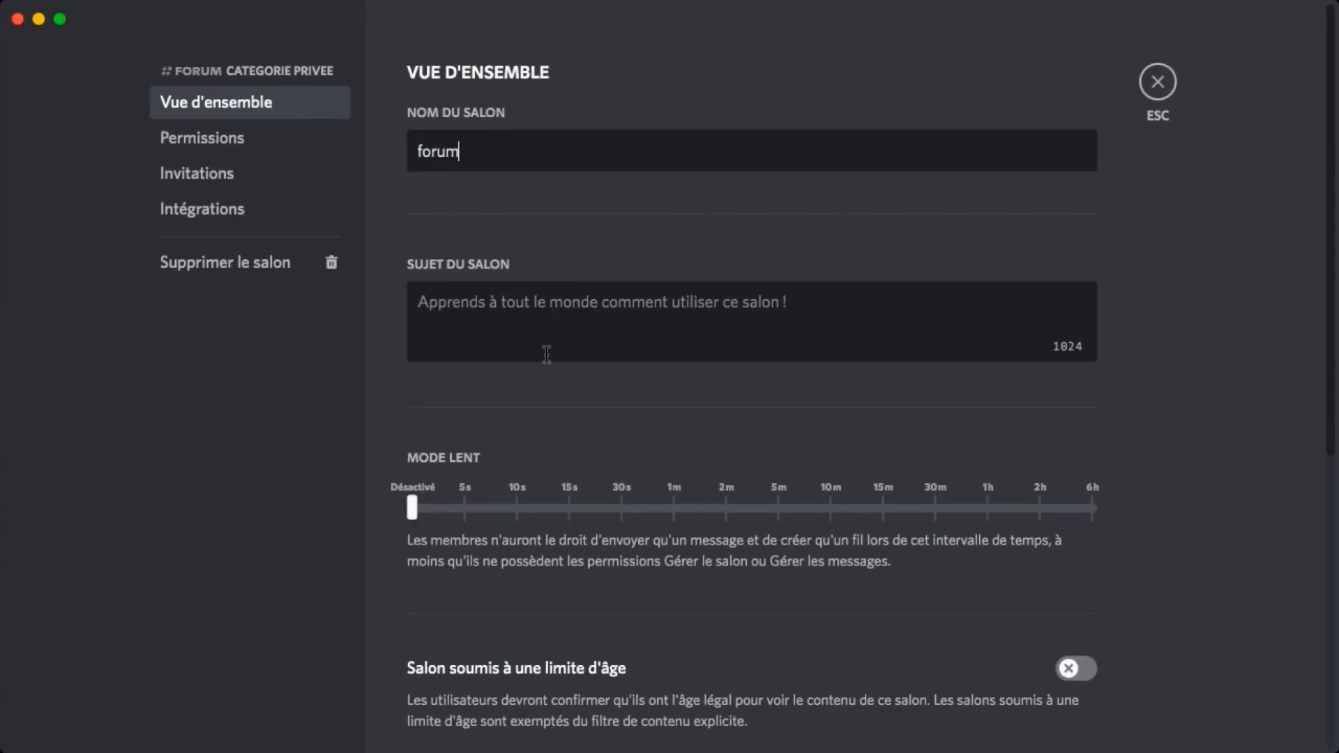
left_click(201, 139)
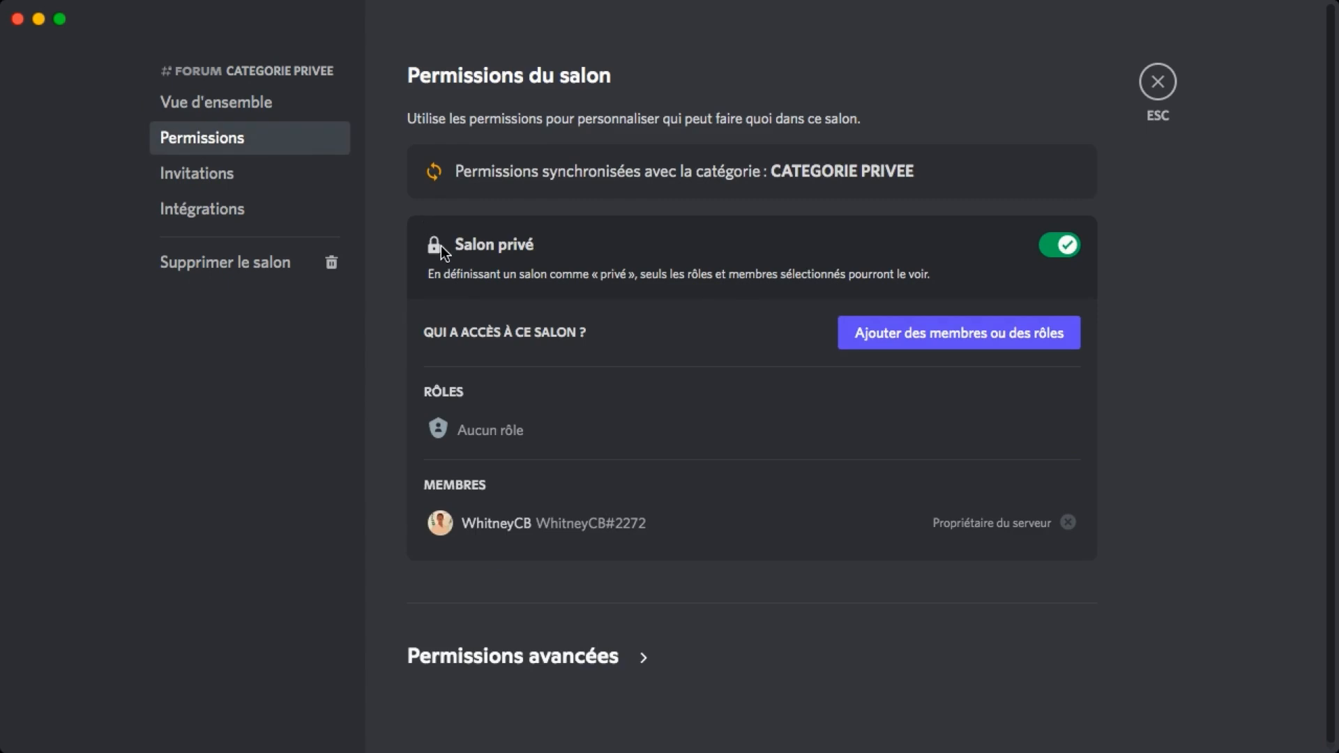
scroll(718, 385, "down", 1)
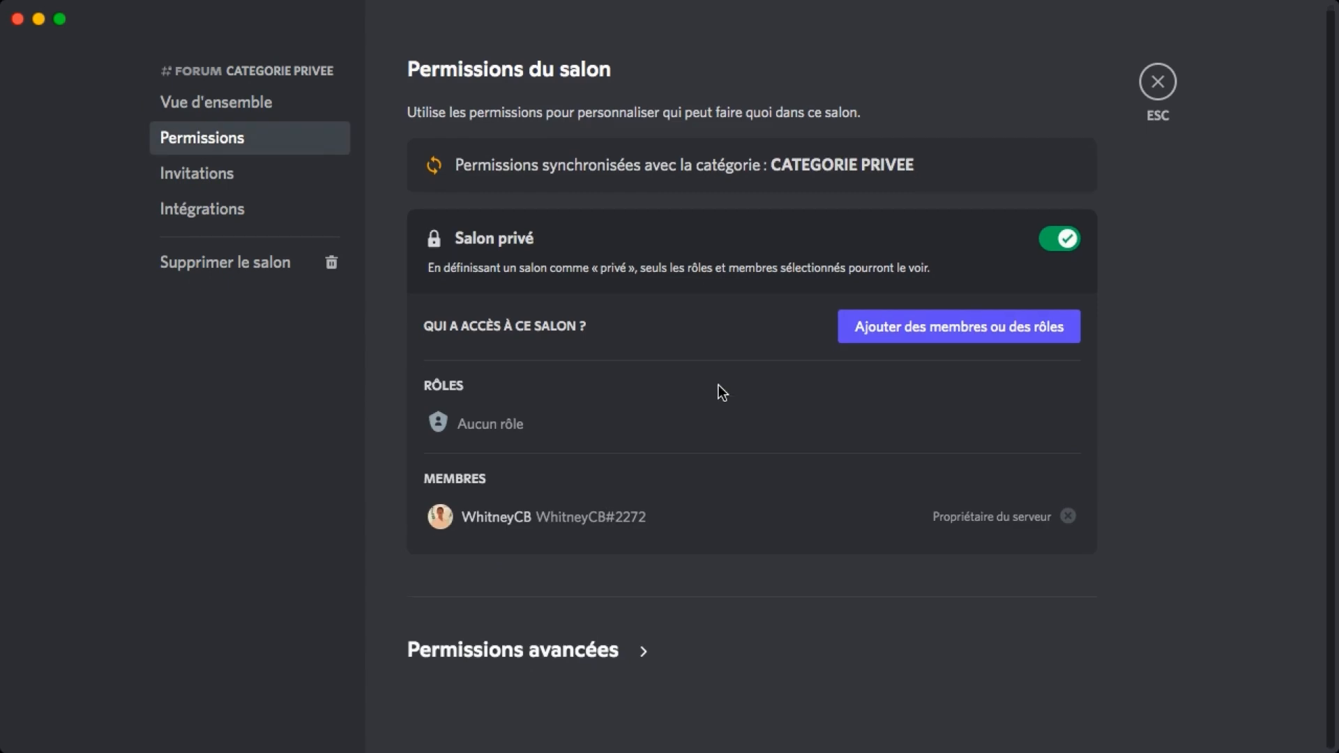
left_click(552, 661)
scroll(553, 614, "down", 8)
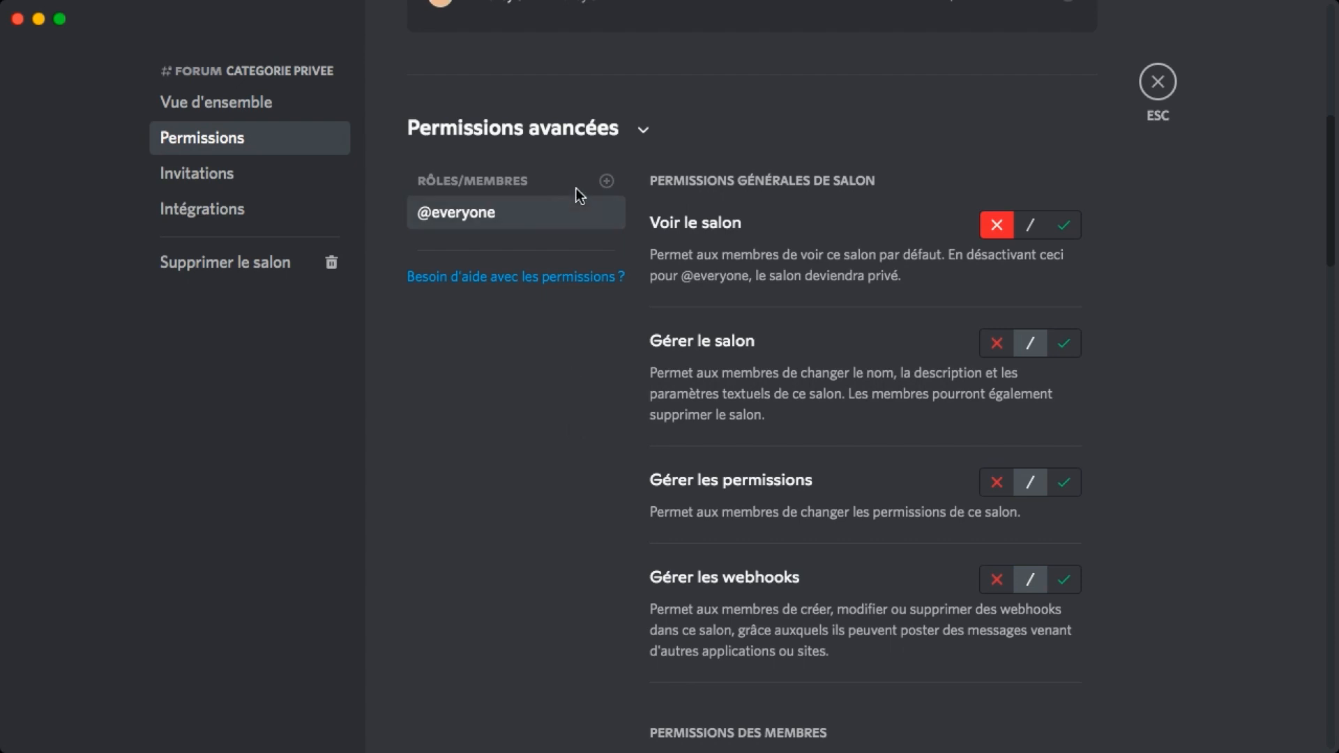
left_click(607, 183)
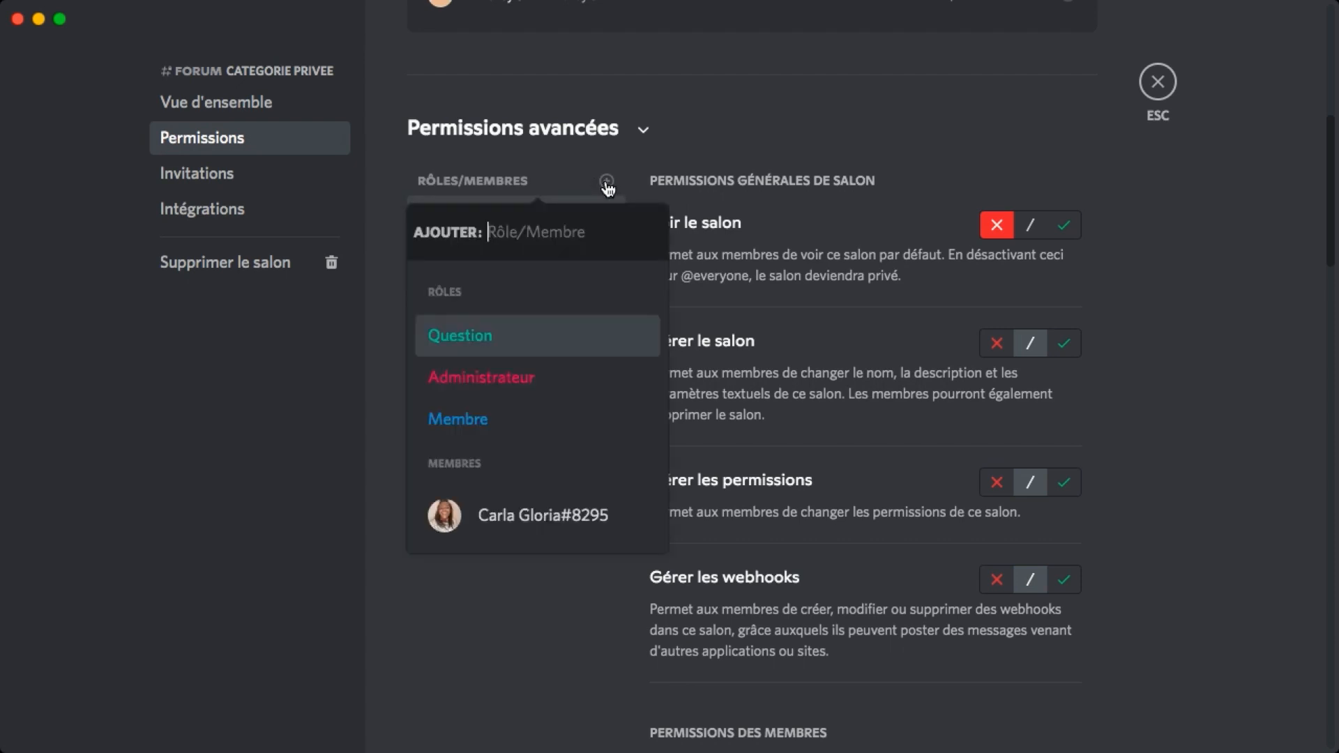
left_click(536, 432)
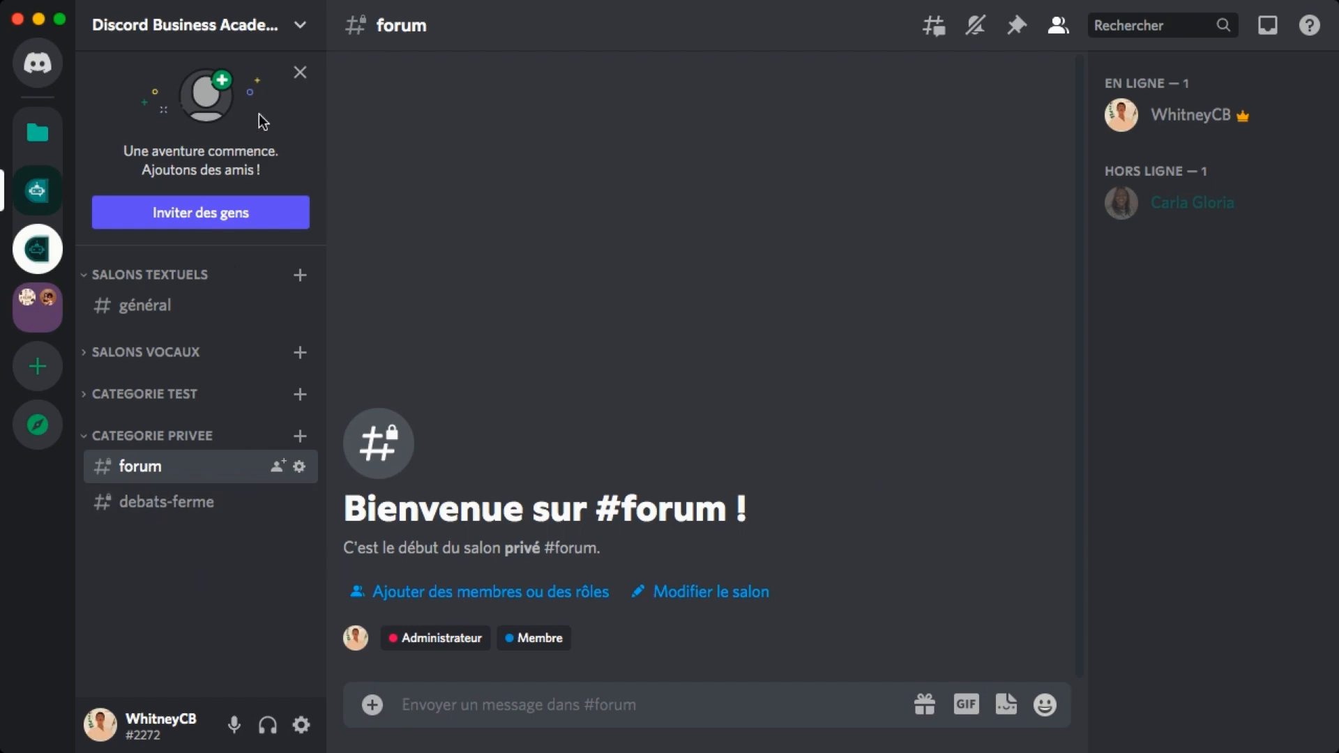
Step: Review the Administrateur role's permissions down to the text channel section, compare them with the Membre role's, and return to the server
left_click(258, 24)
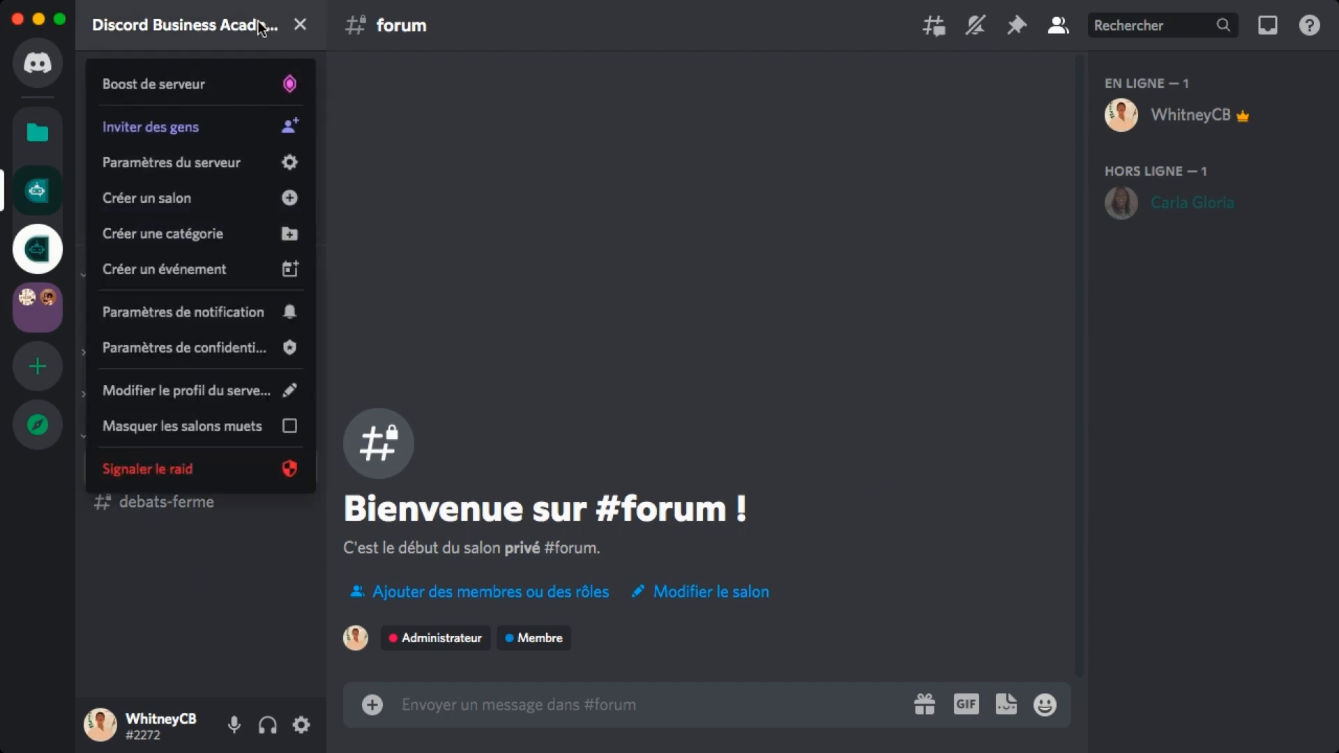
left_click(254, 164)
left_click(244, 135)
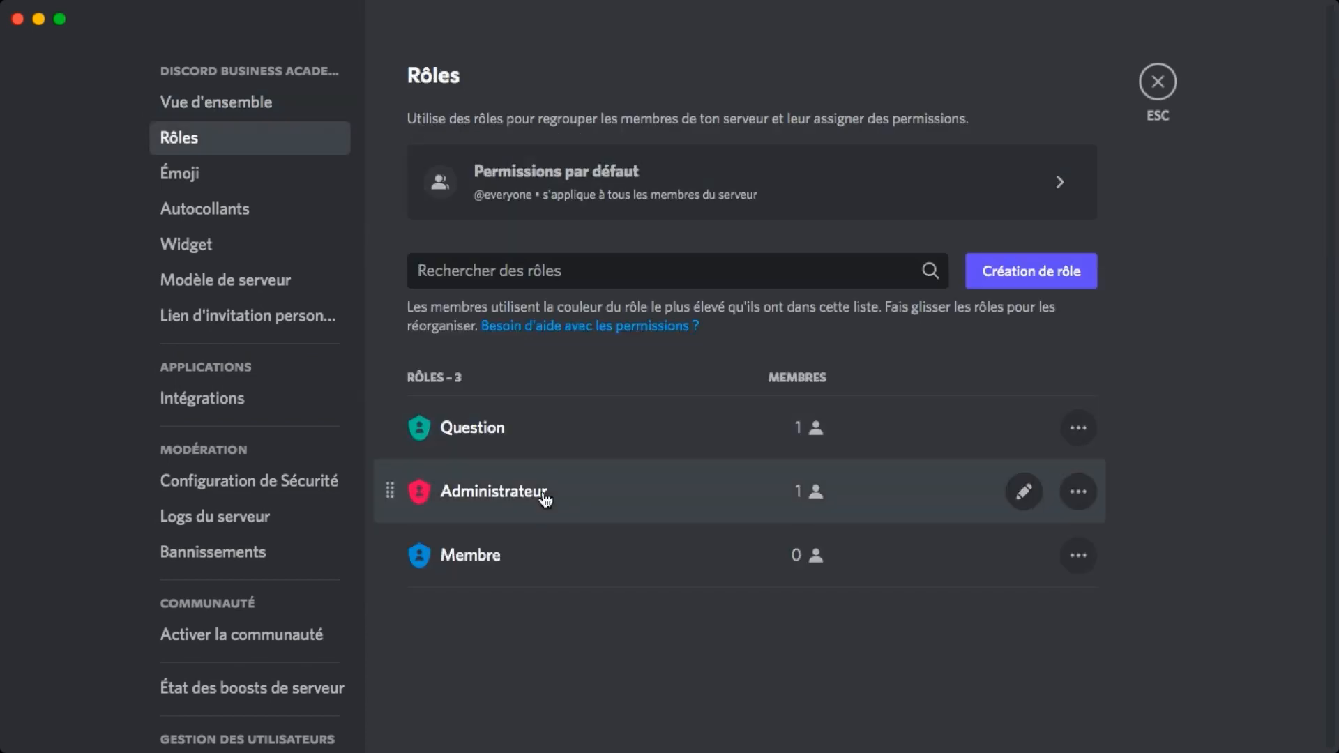
left_click(501, 495)
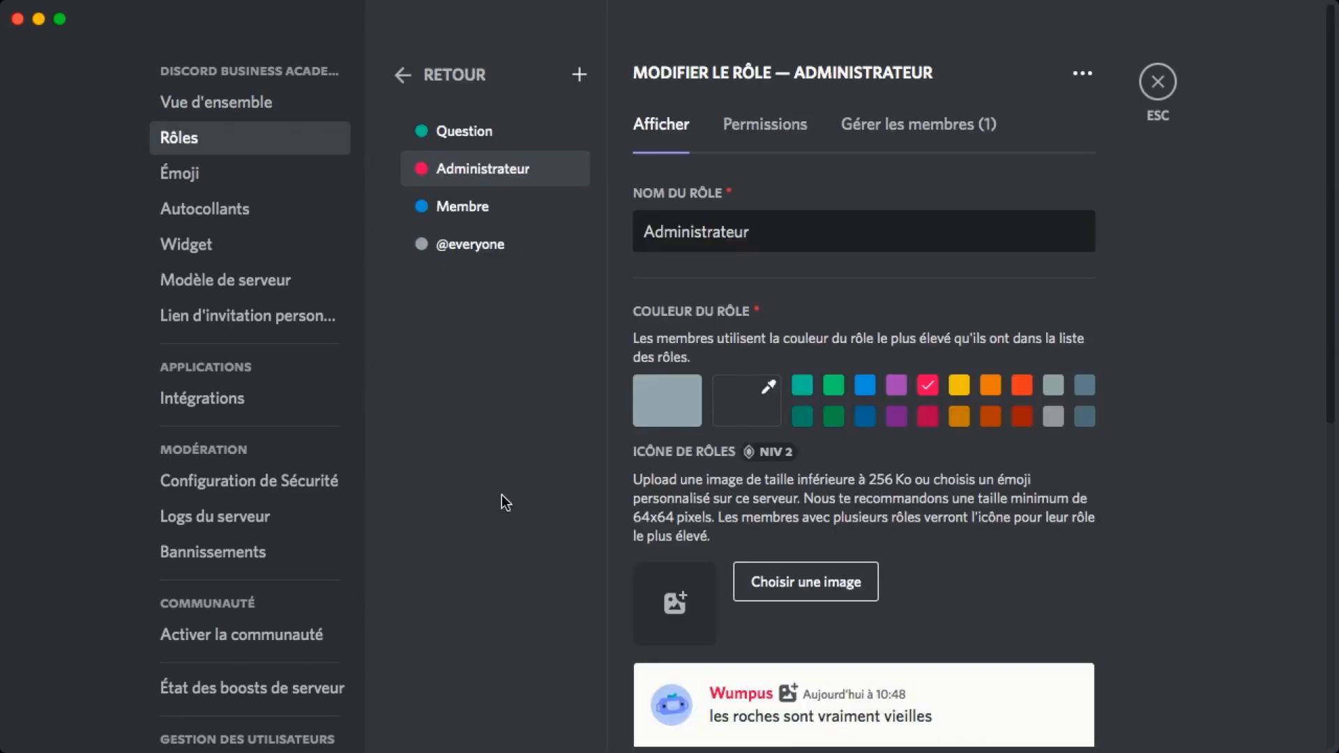
left_click(788, 129)
scroll(856, 424, "down", 15)
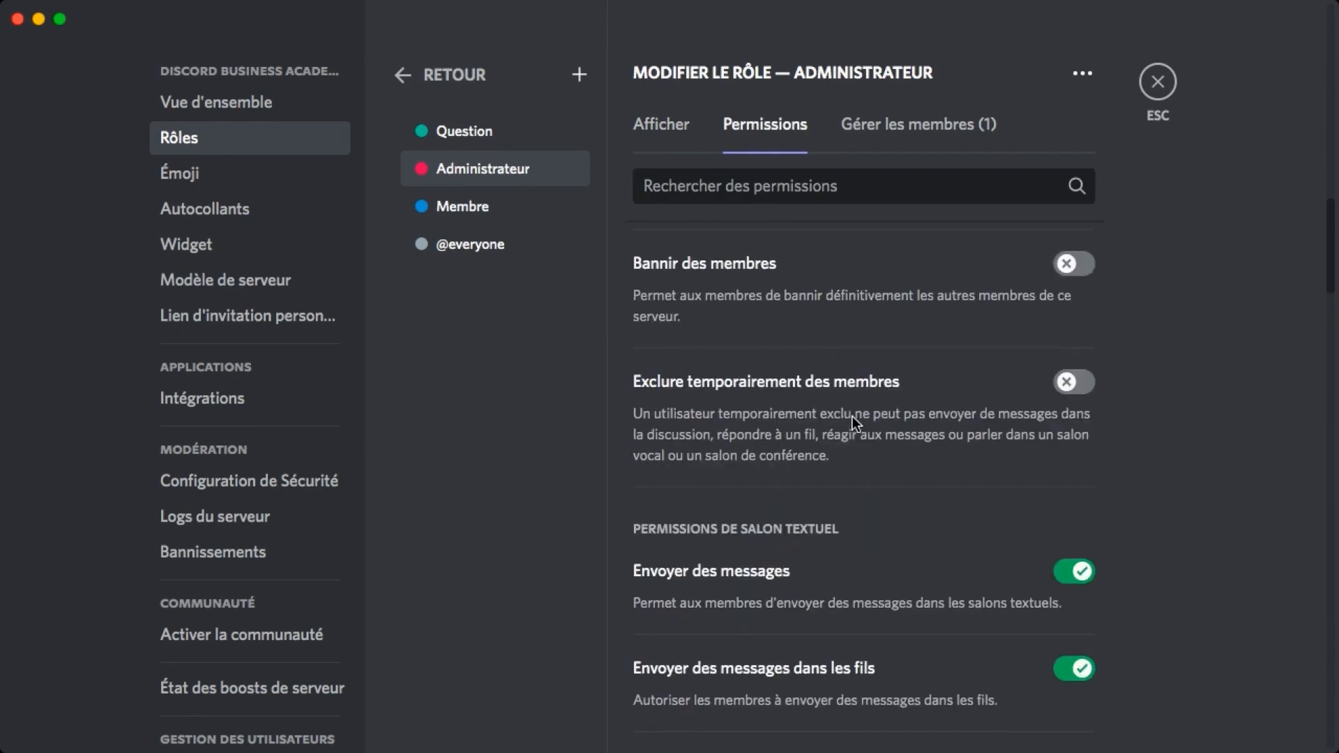
scroll(852, 415, "down", 1)
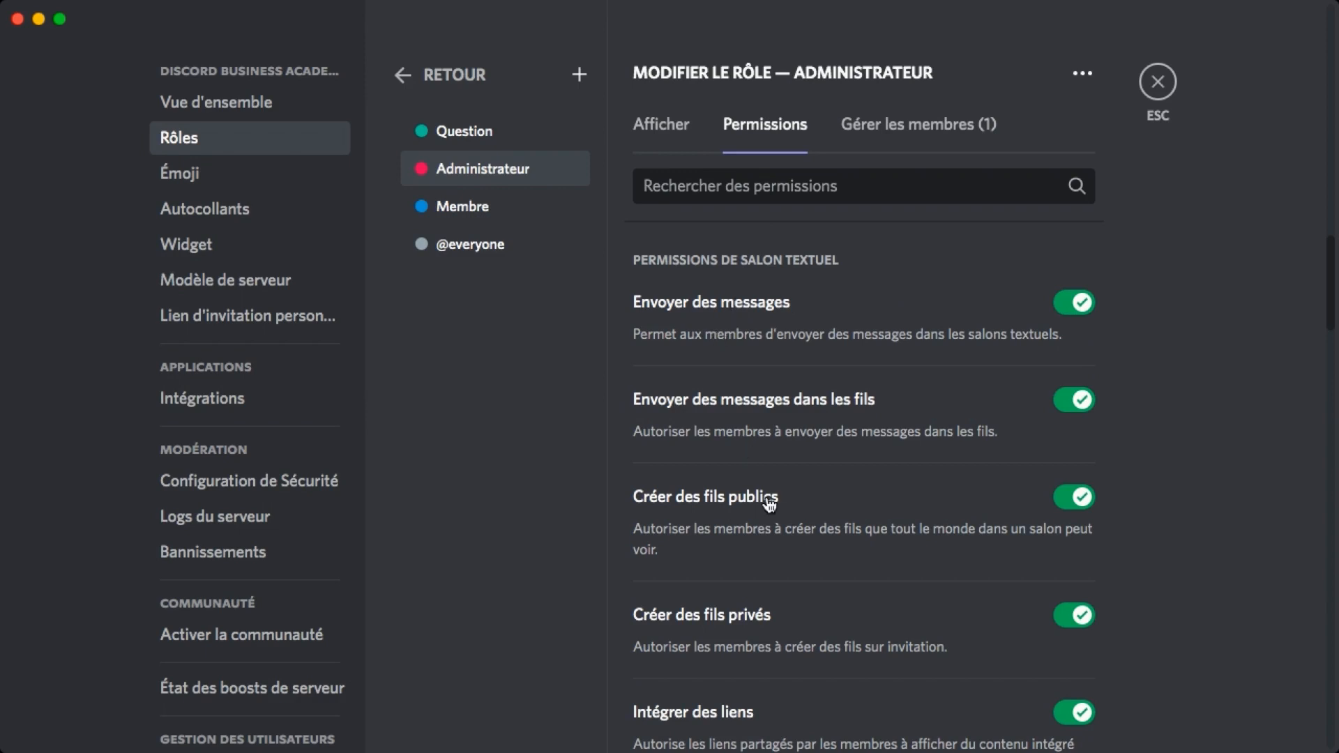
scroll(768, 502, "down", 1)
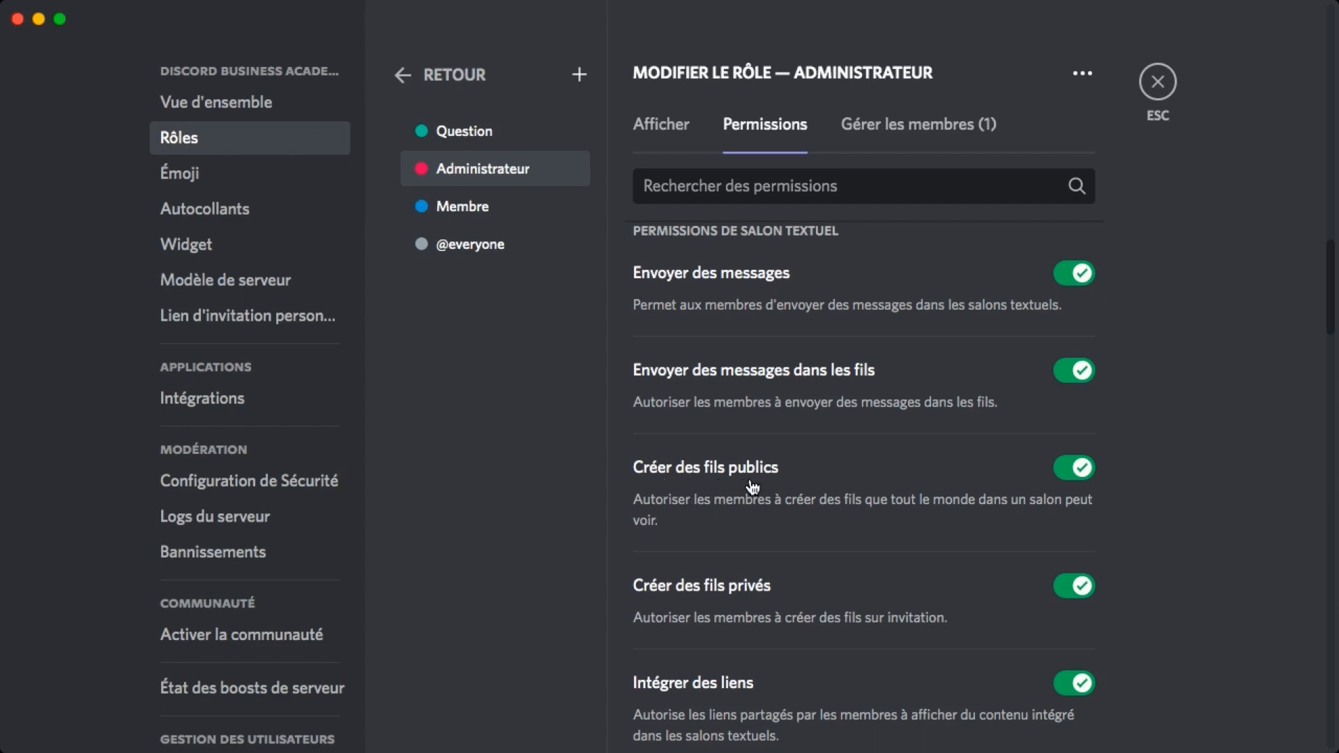
left_click(488, 213)
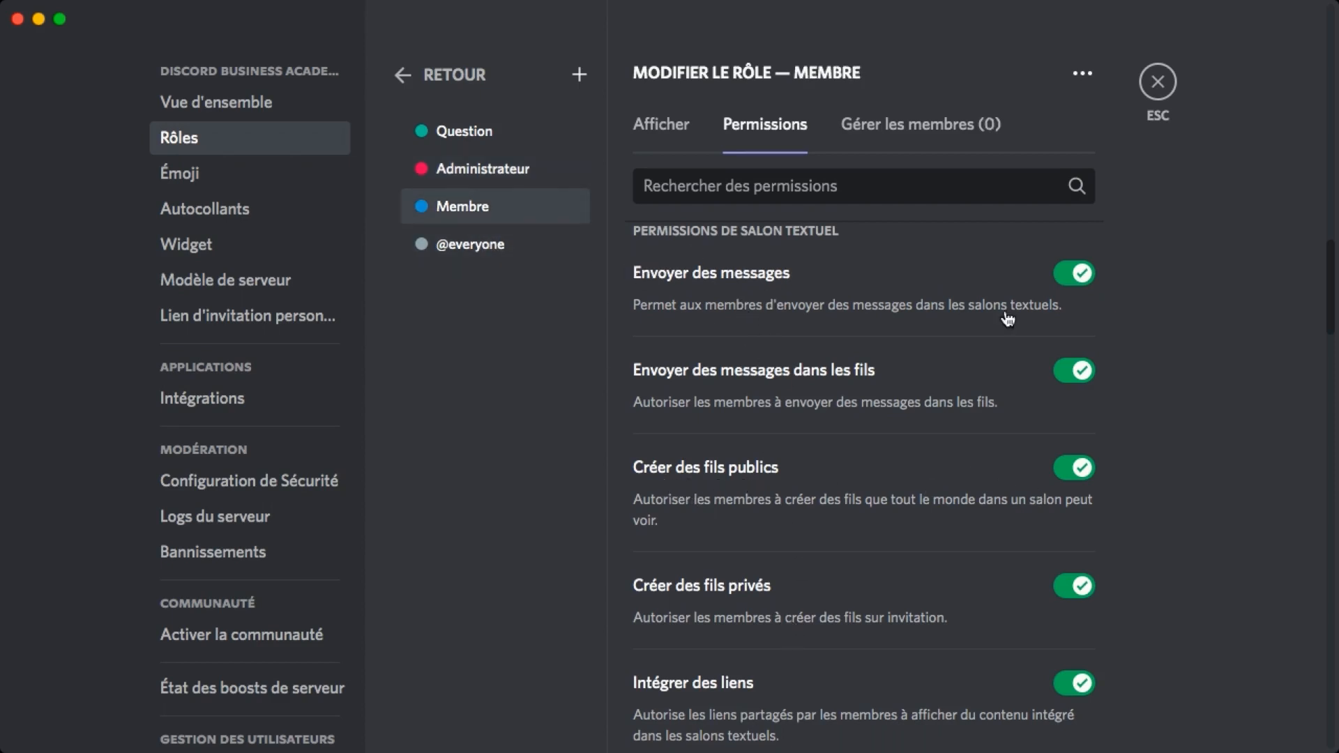
left_click(1158, 82)
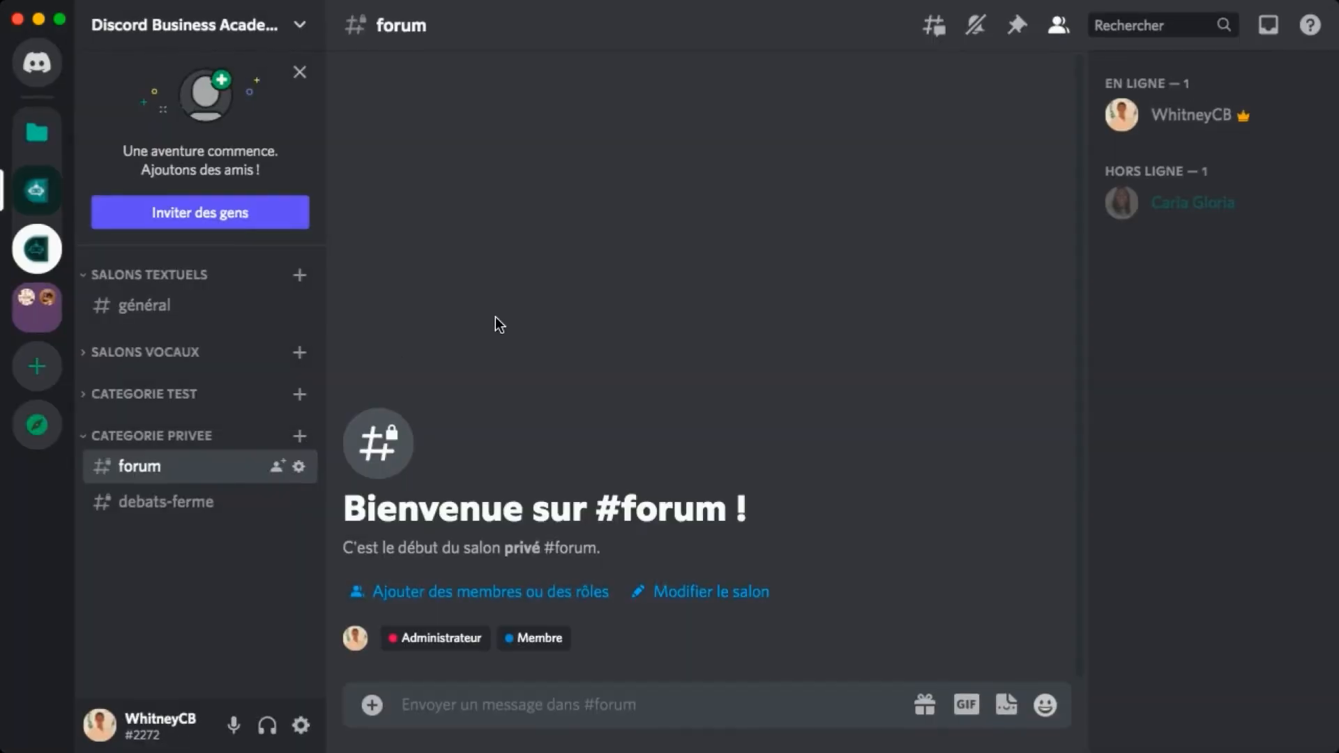
Step: Open the permissions of the CATEGORIE PRIVEE category and compare the advanced permissions of the Membre and Administrateur roles
right_click(201, 434)
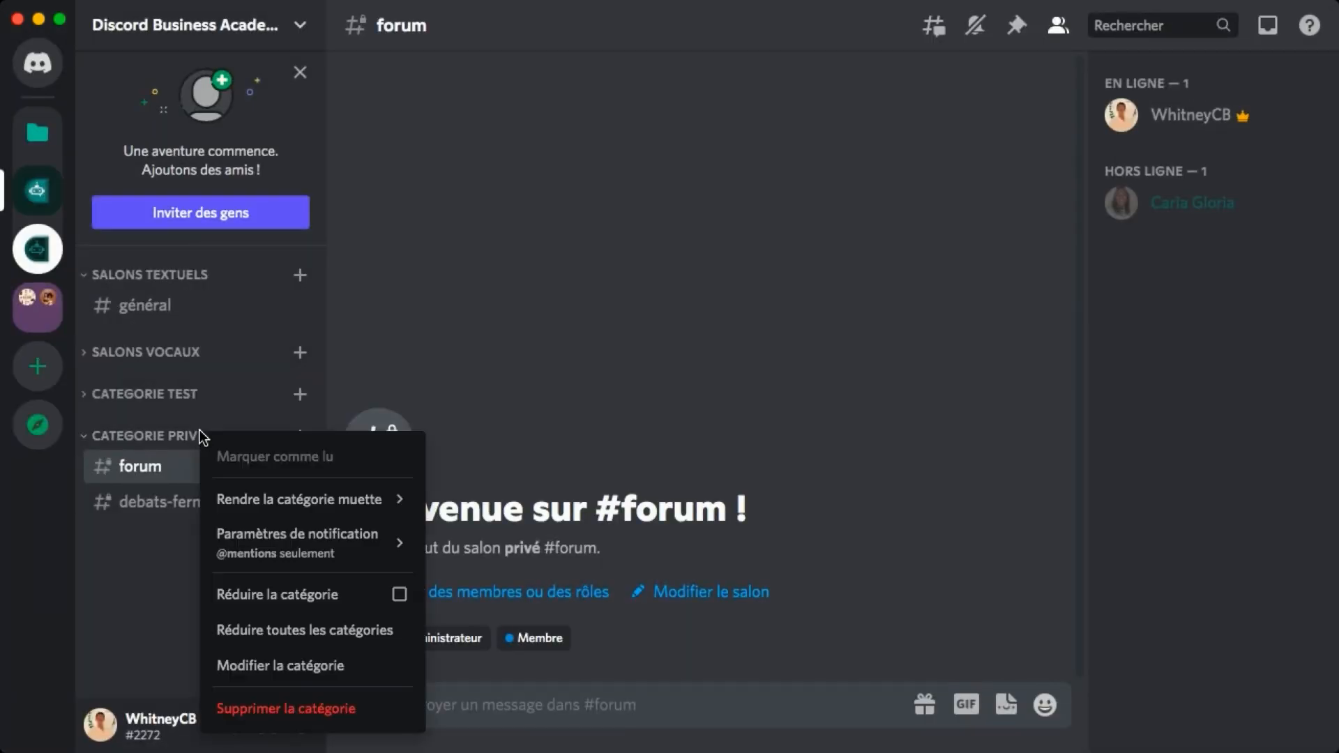
left_click(279, 667)
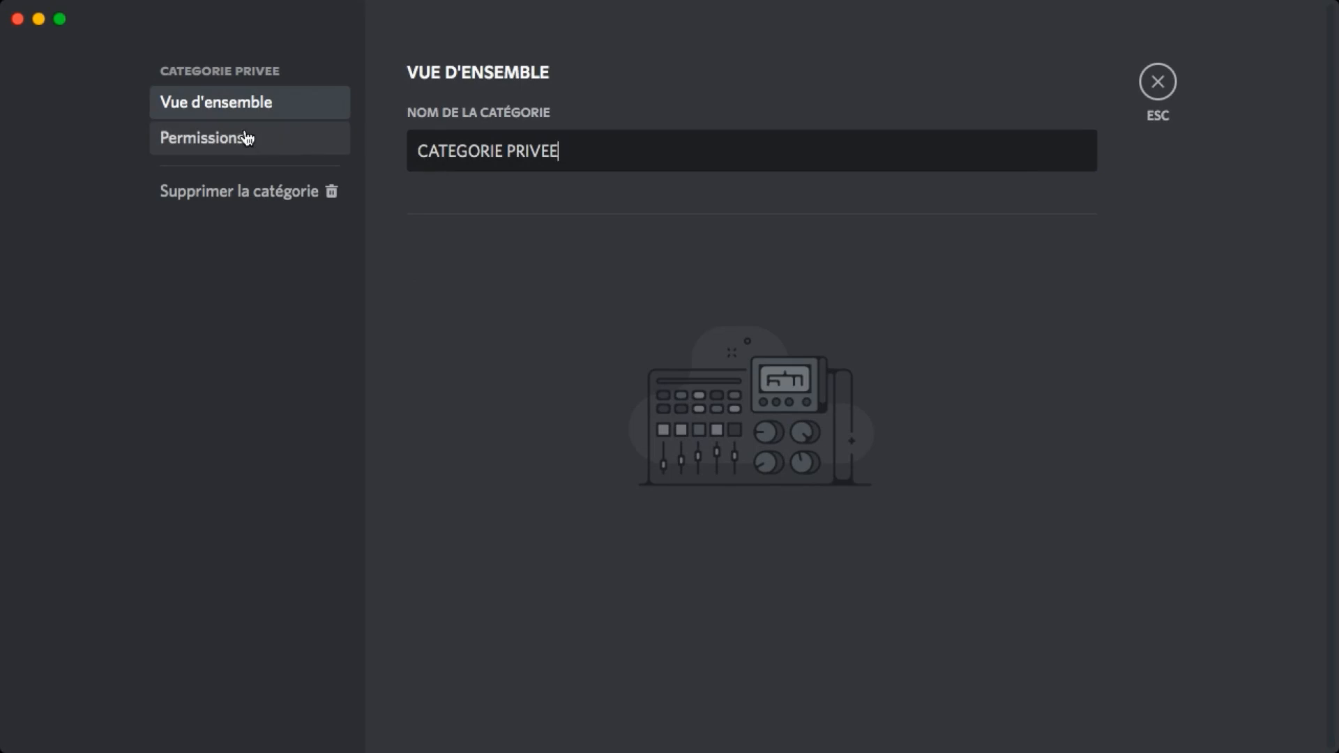
left_click(246, 138)
scroll(739, 436, "down", 5)
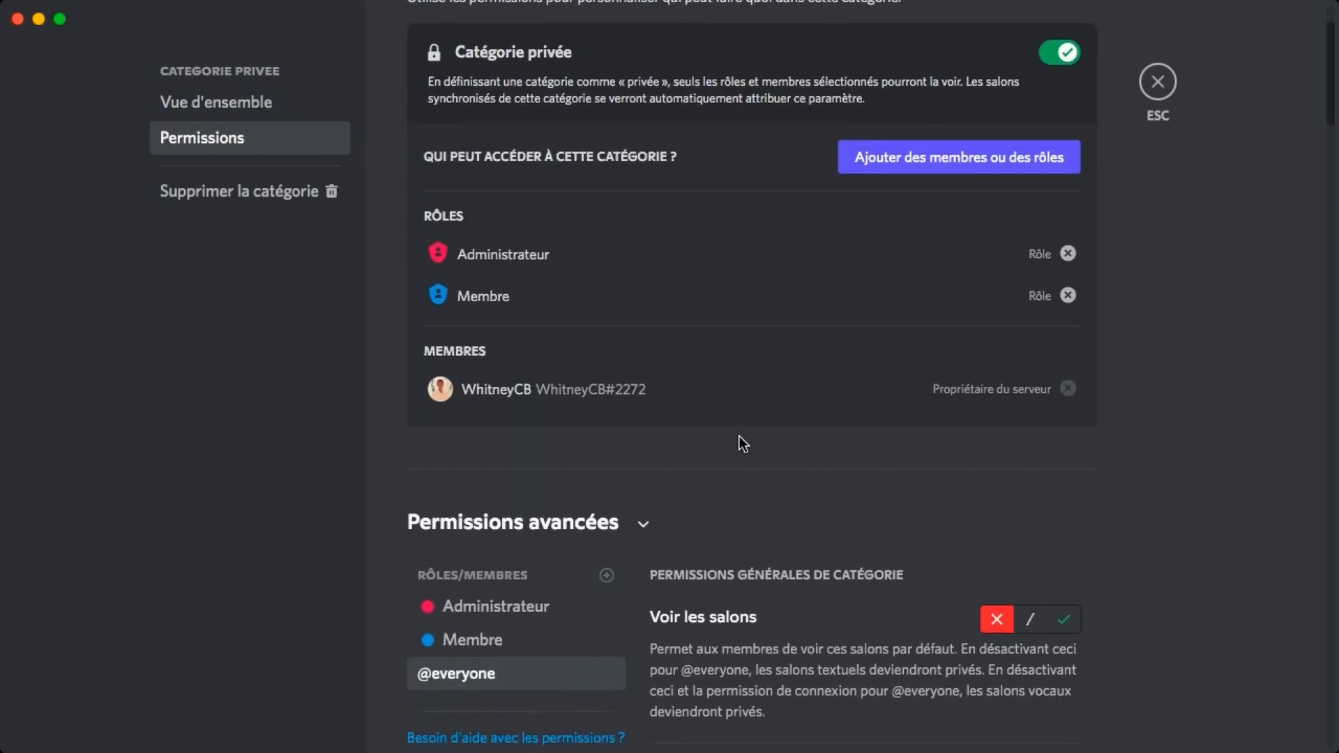
left_click(525, 497)
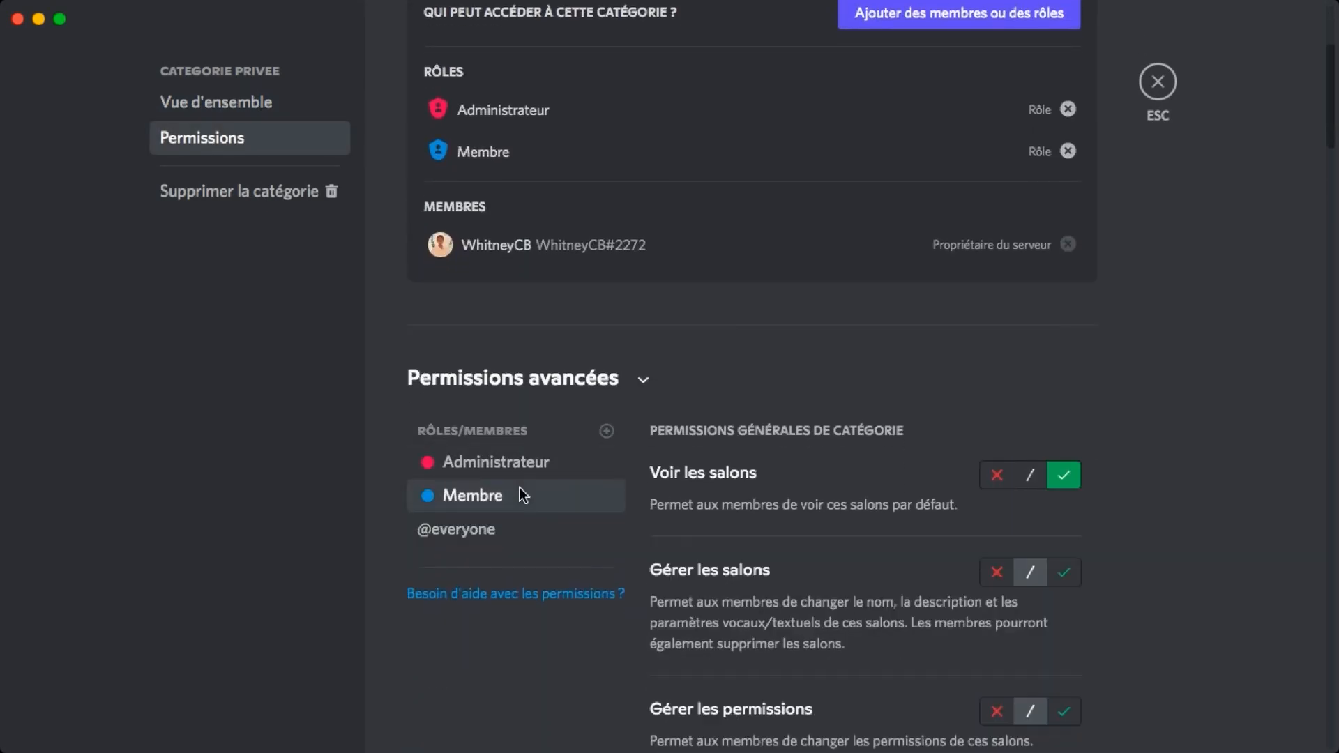
left_click(511, 469)
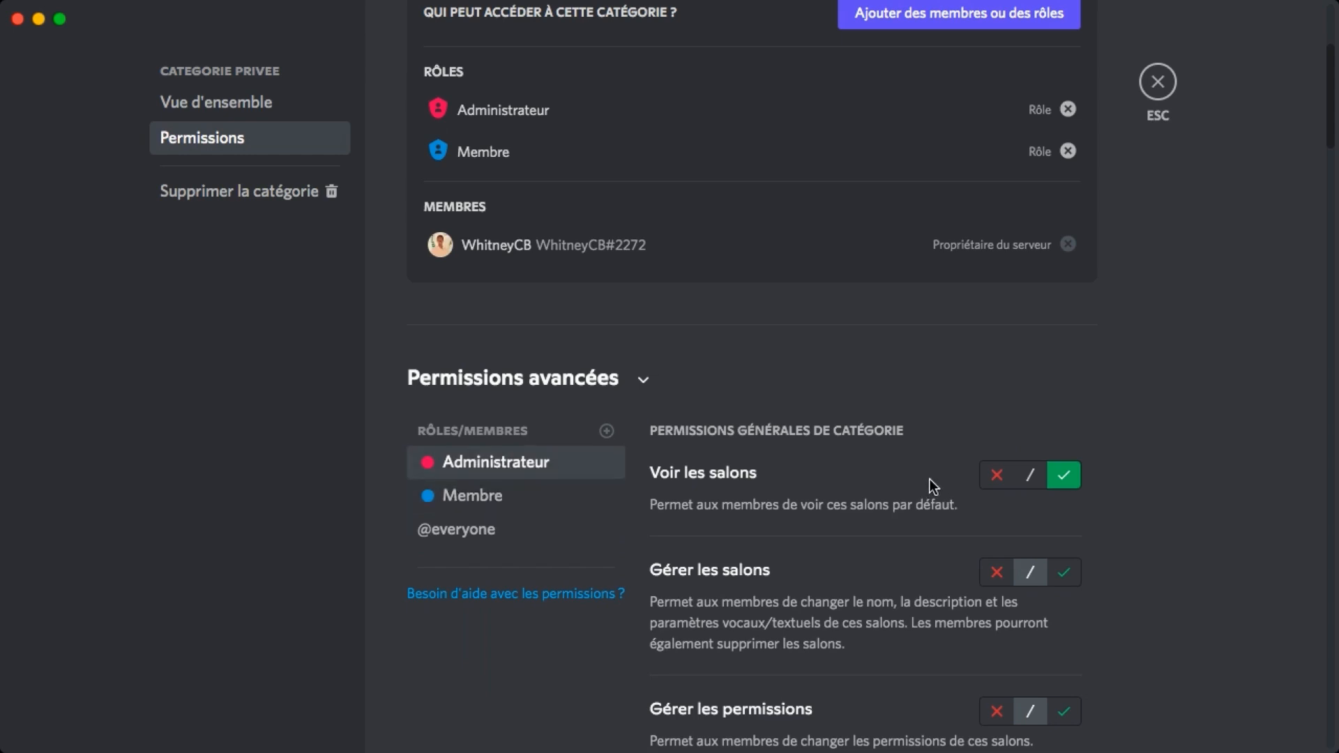
left_click(505, 494)
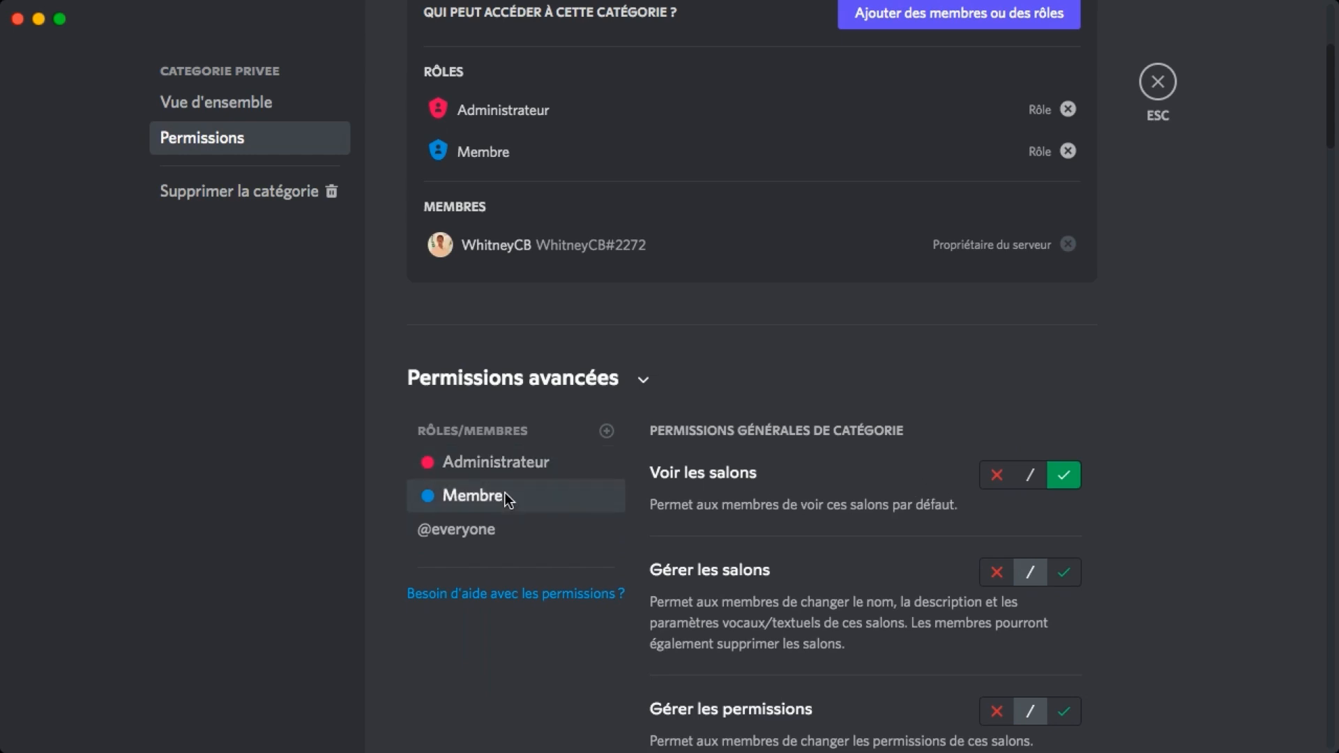
Step: Examine the Membre role's category permissions from general to text channel permissions, check who can access the category, and leave its settings
scroll(800, 583, "up", 4)
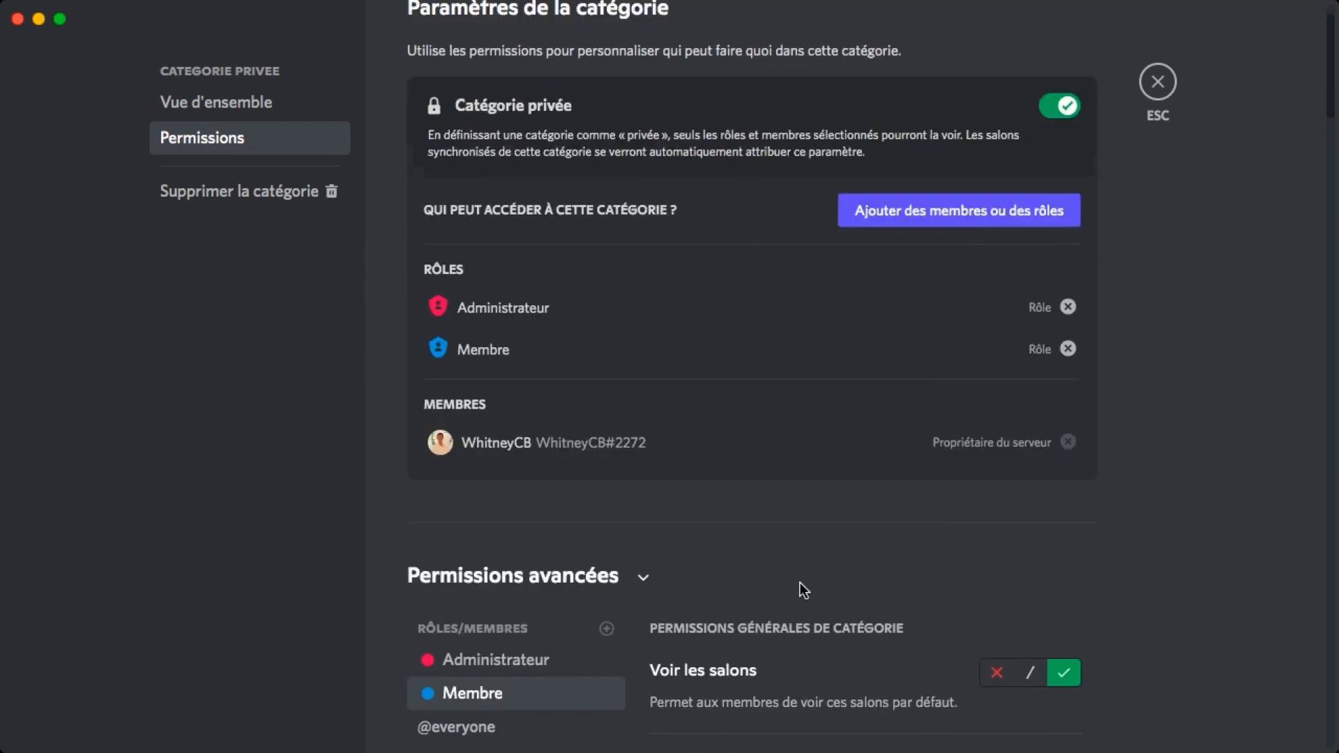
scroll(803, 547, "down", 5)
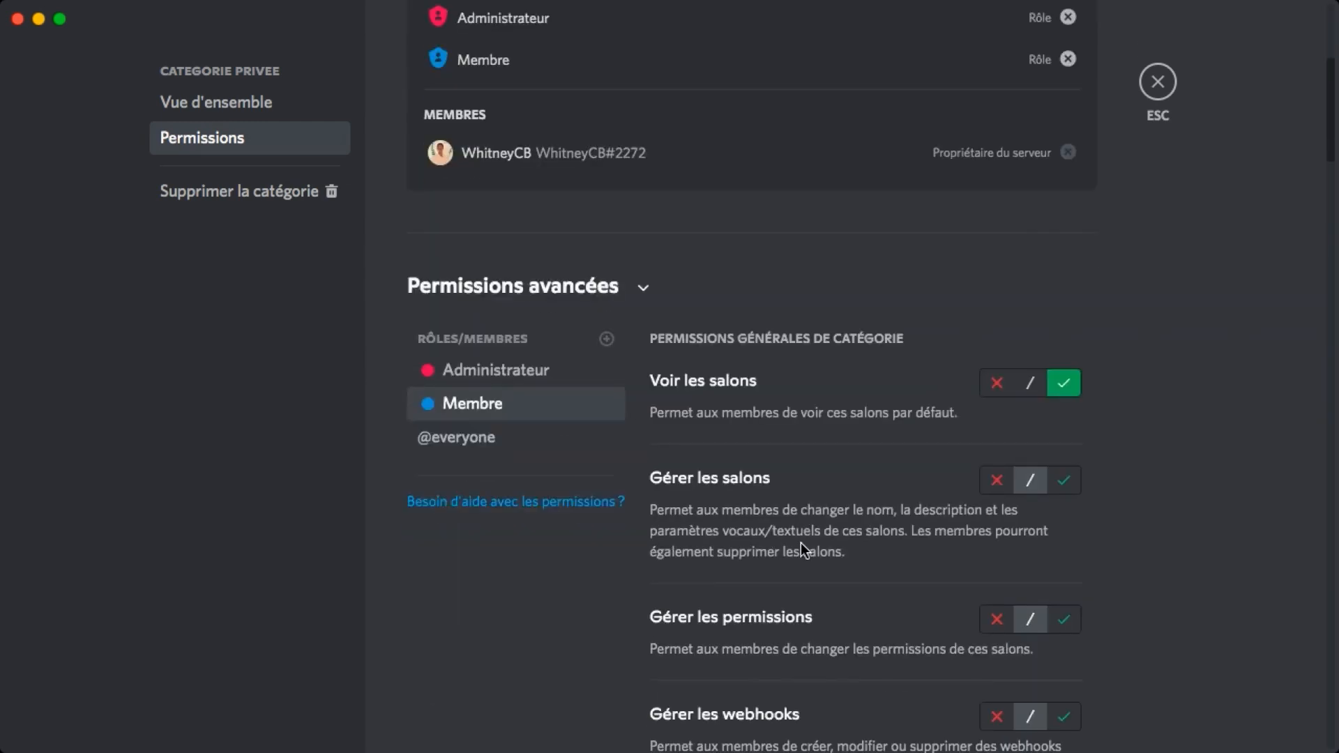
scroll(801, 543, "down", 4)
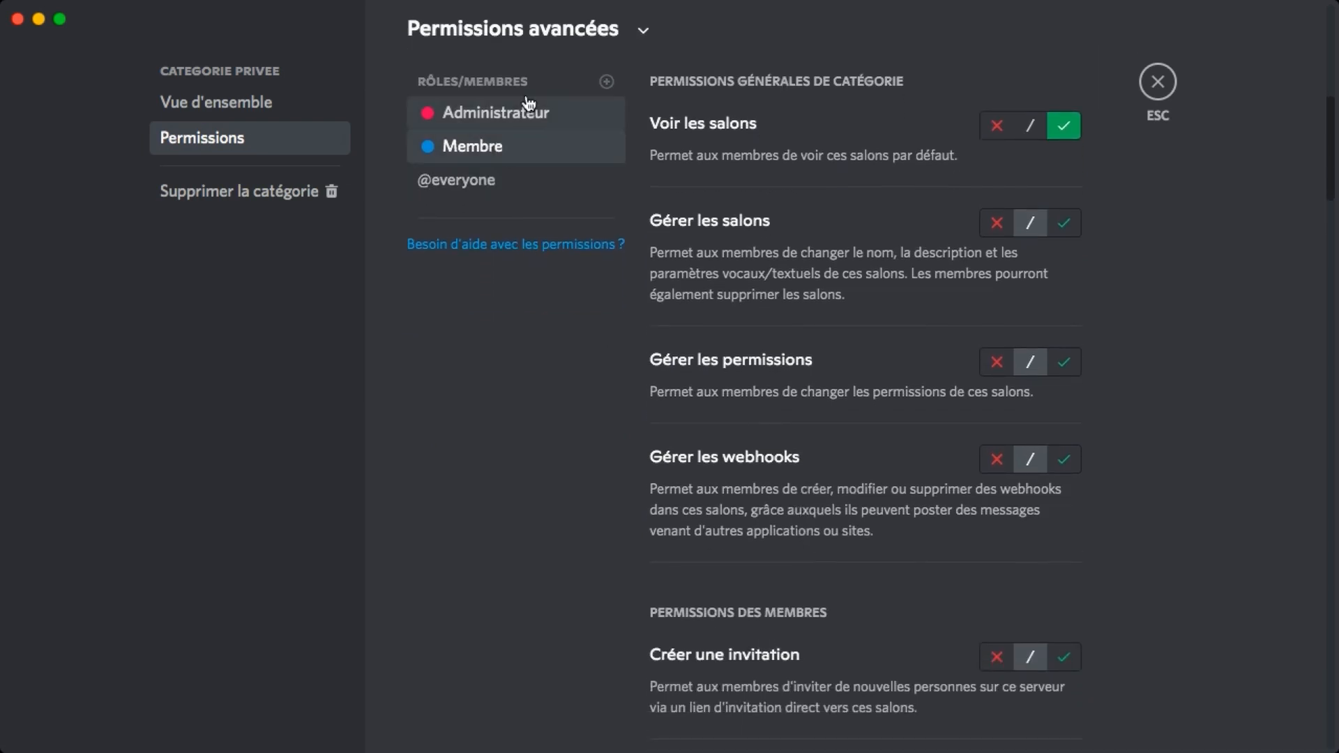
scroll(1007, 353, "down", 6)
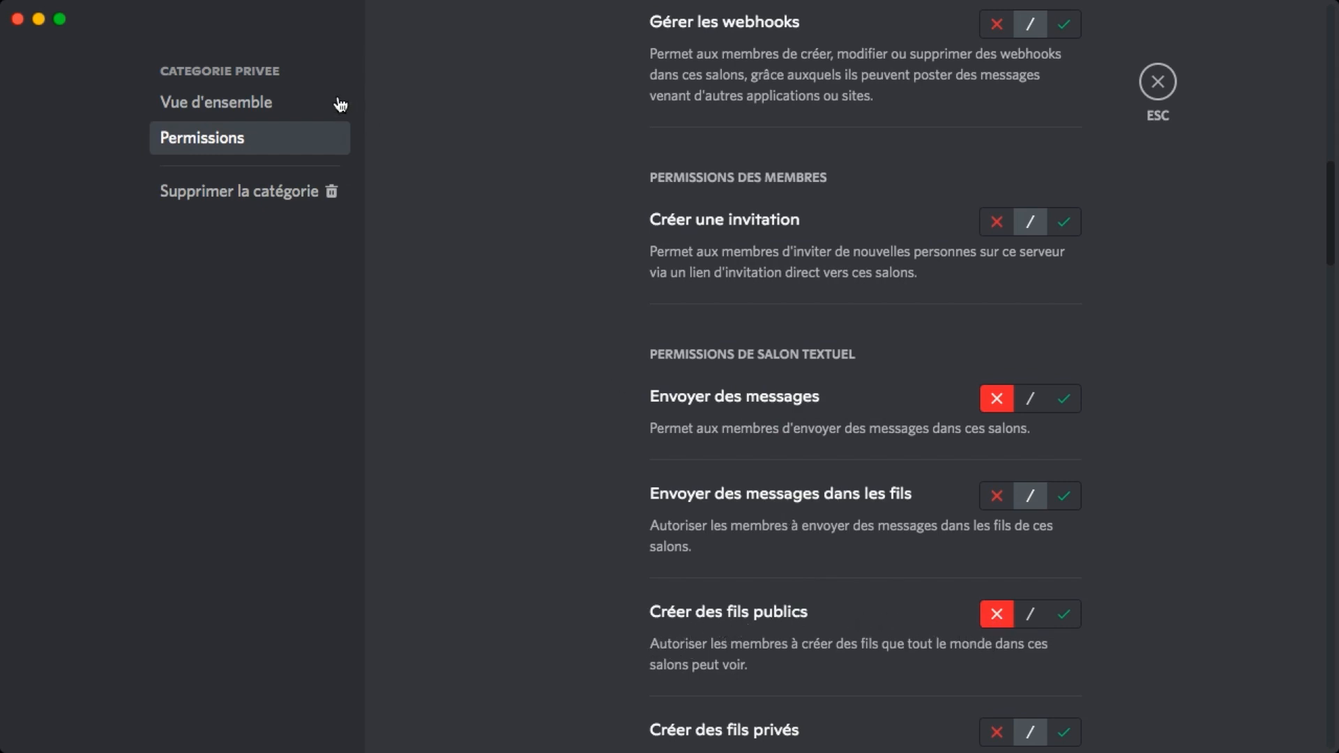
scroll(588, 177, "up", 15)
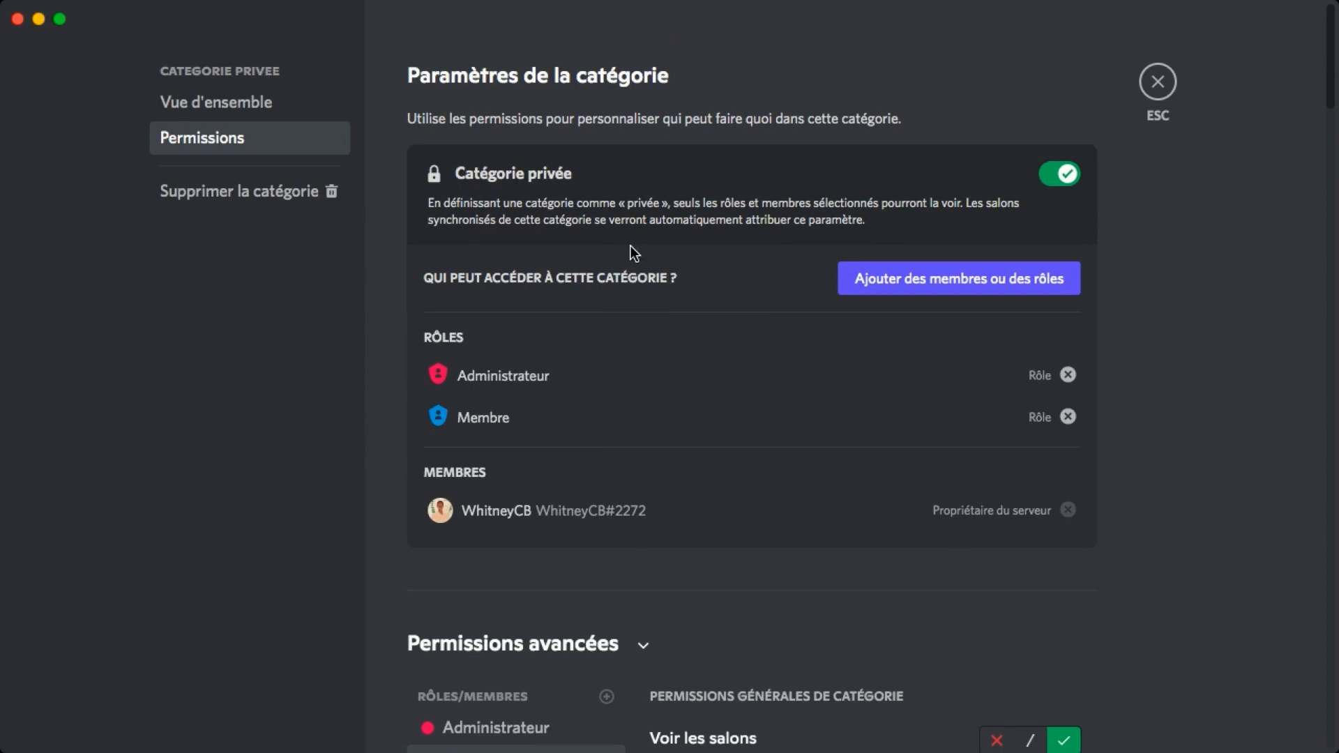
scroll(633, 253, "down", 6)
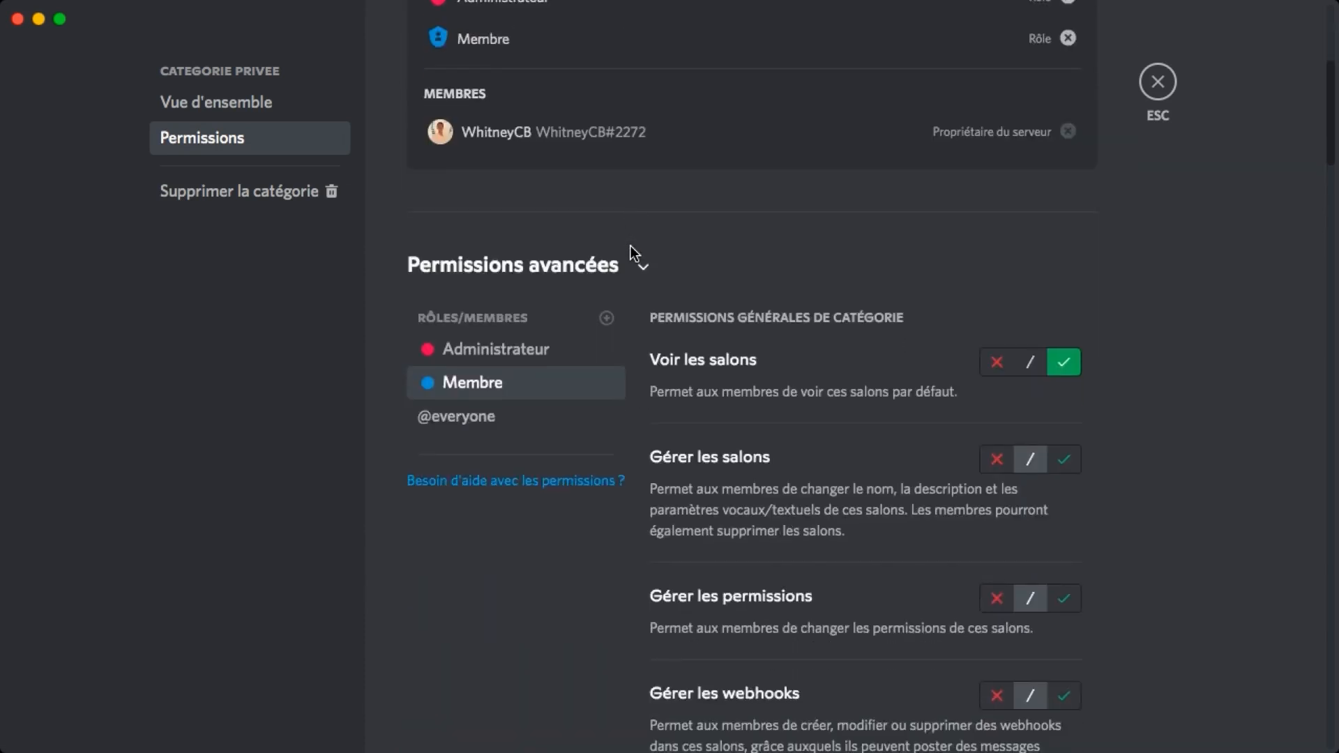
left_click(1151, 111)
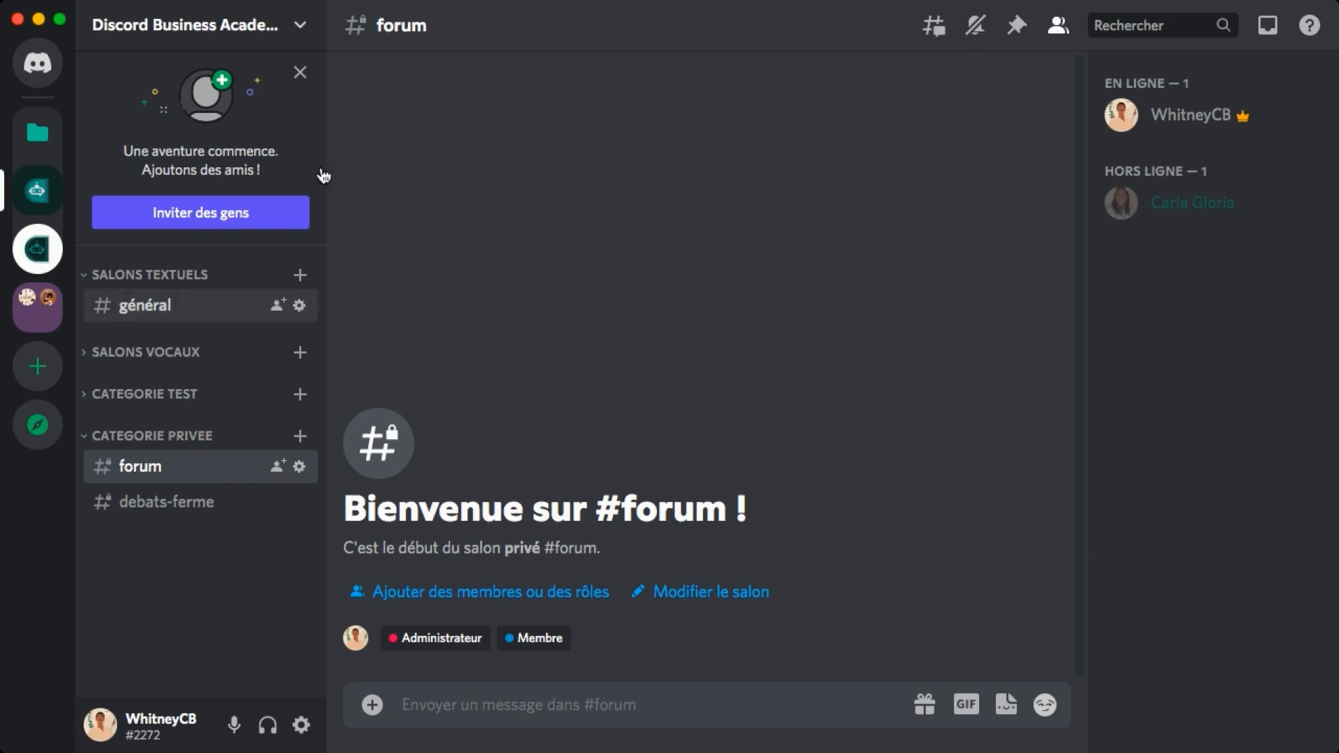
Step: Open the Administrateur role in the server's role settings and preview the server as that role
left_click(267, 36)
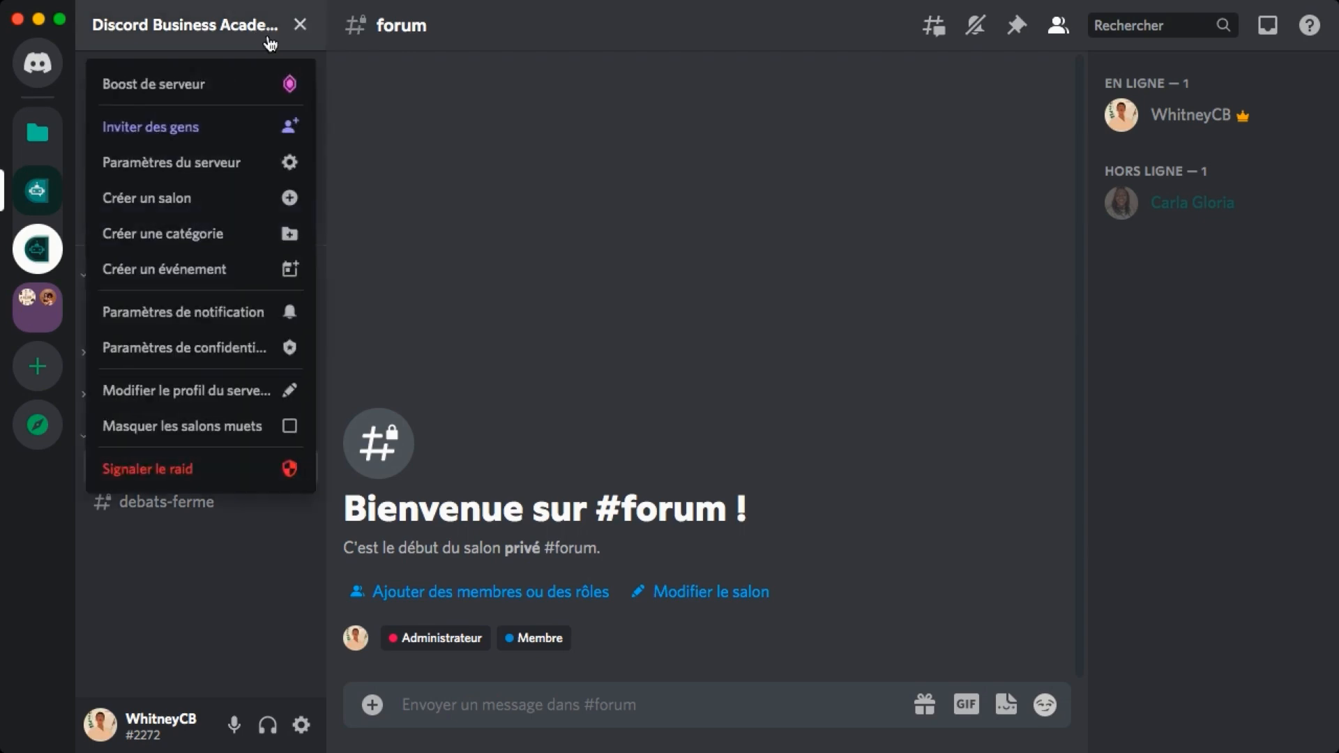
left_click(248, 164)
left_click(209, 151)
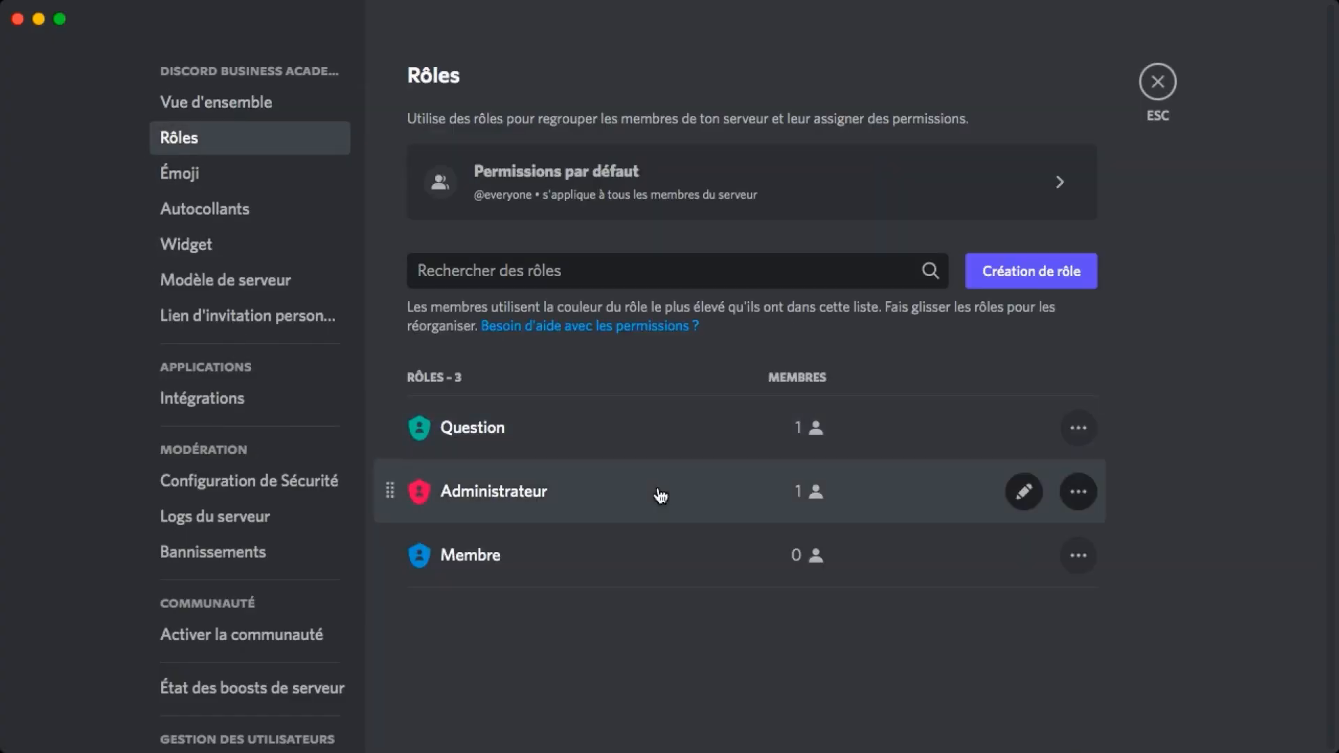
left_click(588, 500)
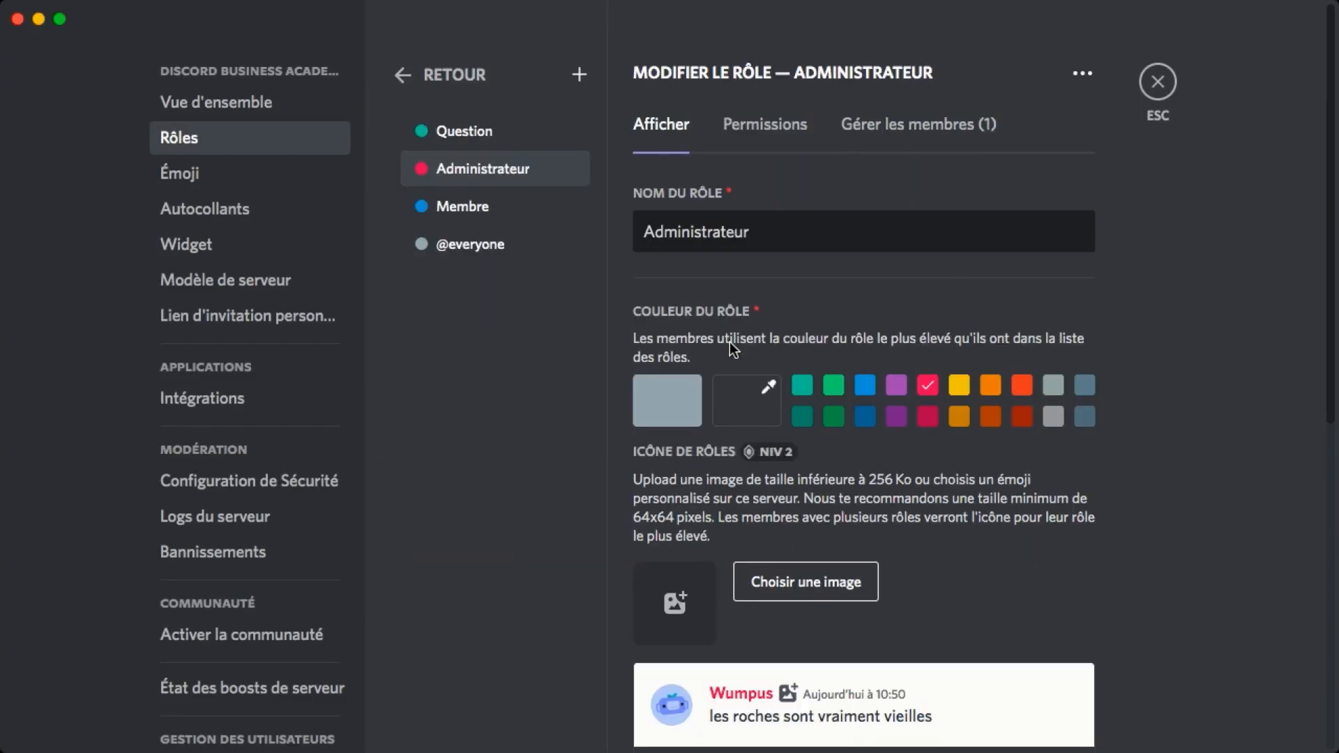
scroll(894, 495, "down", 8)
left_click(795, 658)
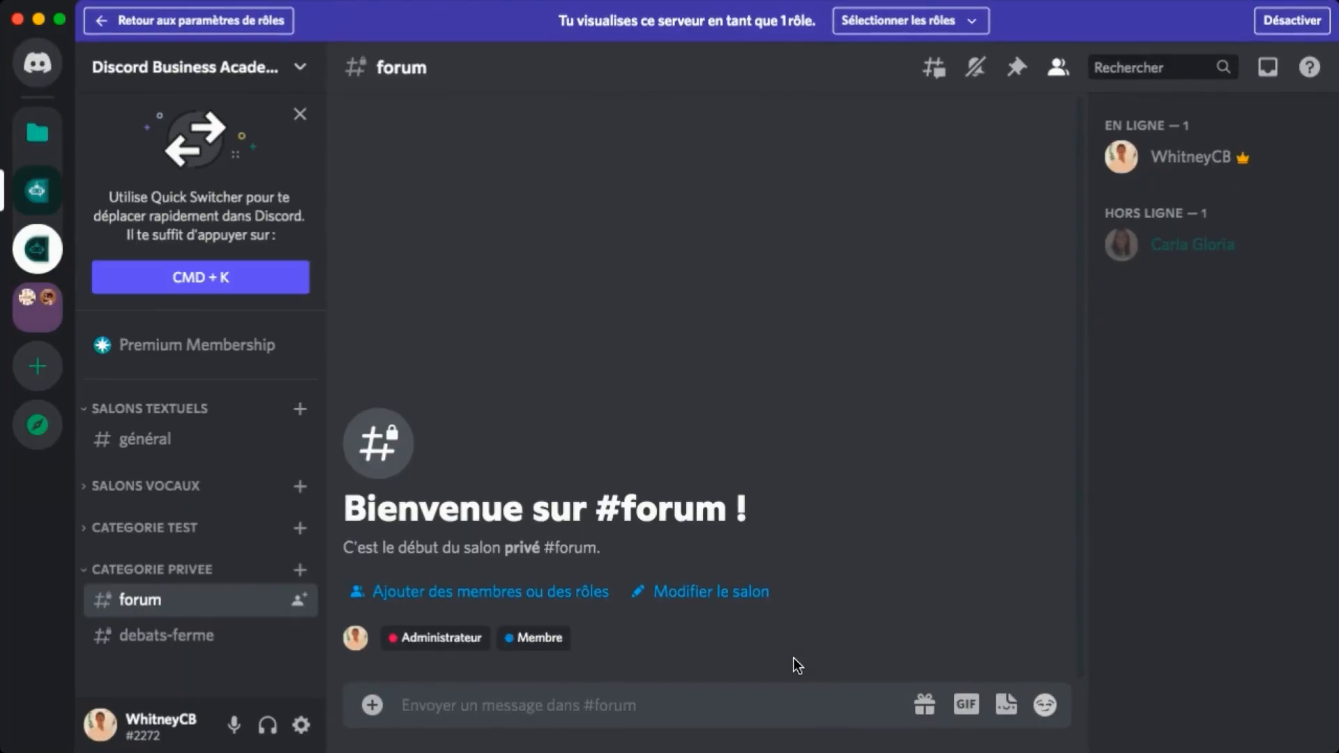
Step: Check the forum and debats-ferme channels of CATEGORIE PRIVEE in the server preview as Administrateur
left_click(919, 32)
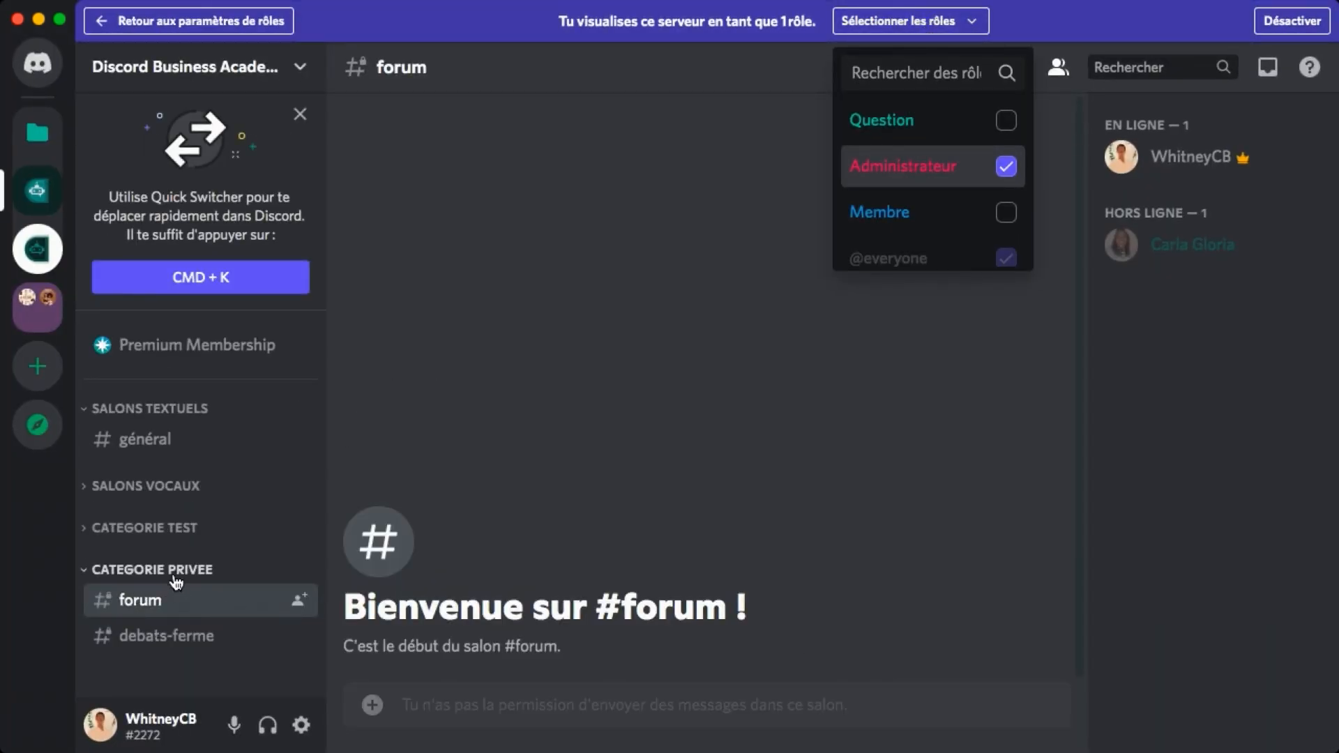
left_click(171, 609)
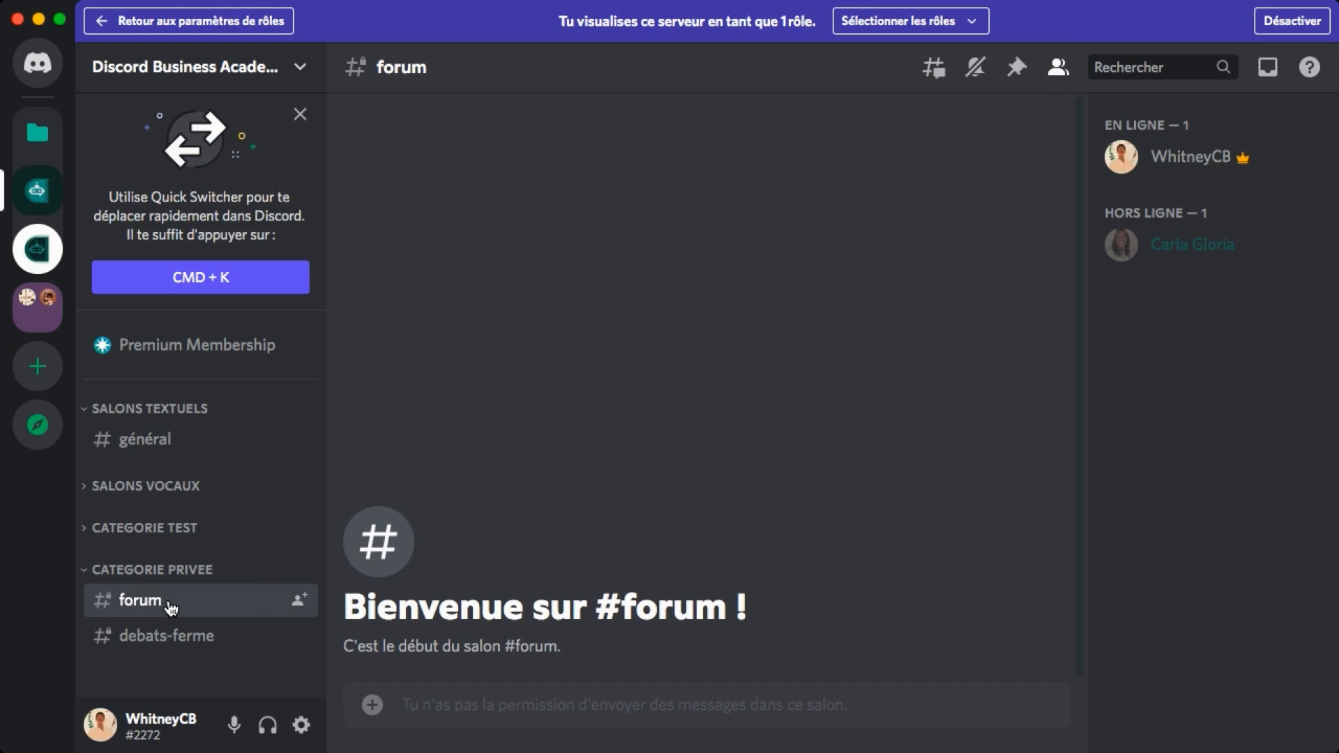
left_click(198, 644)
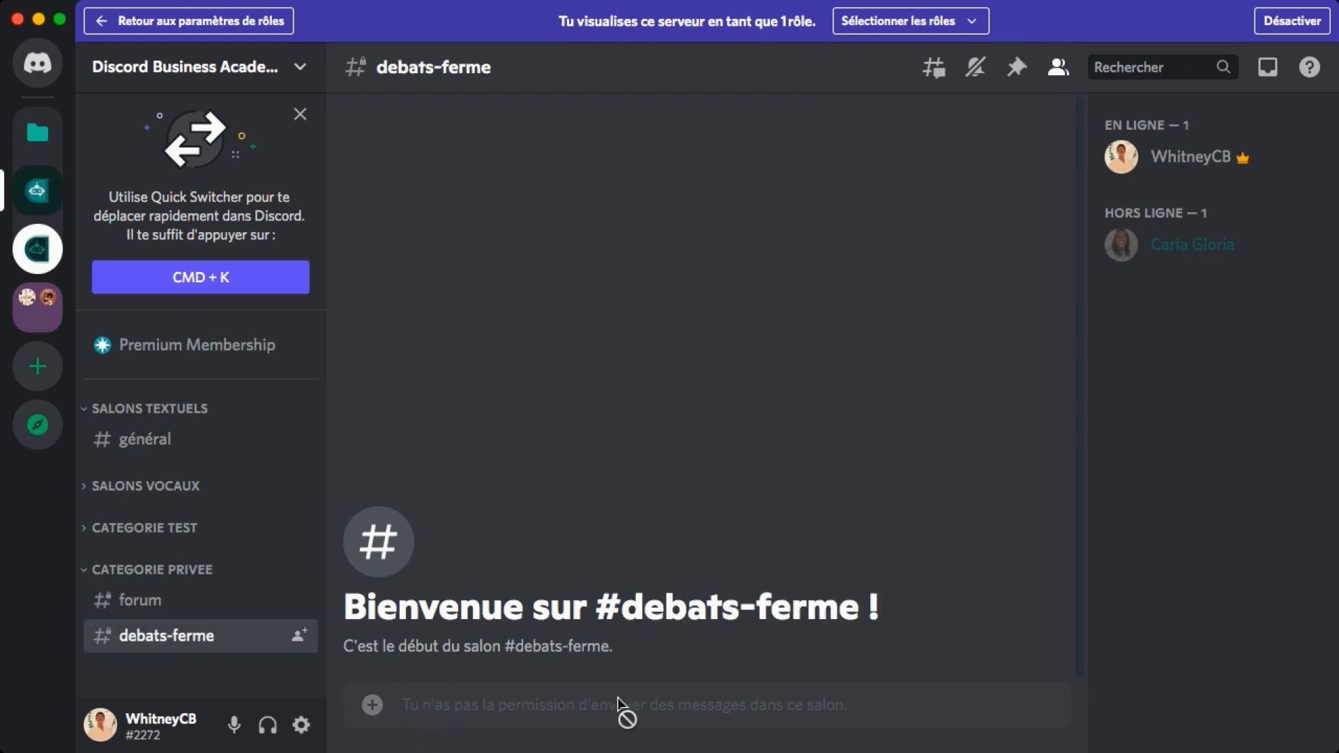
left_click(224, 601)
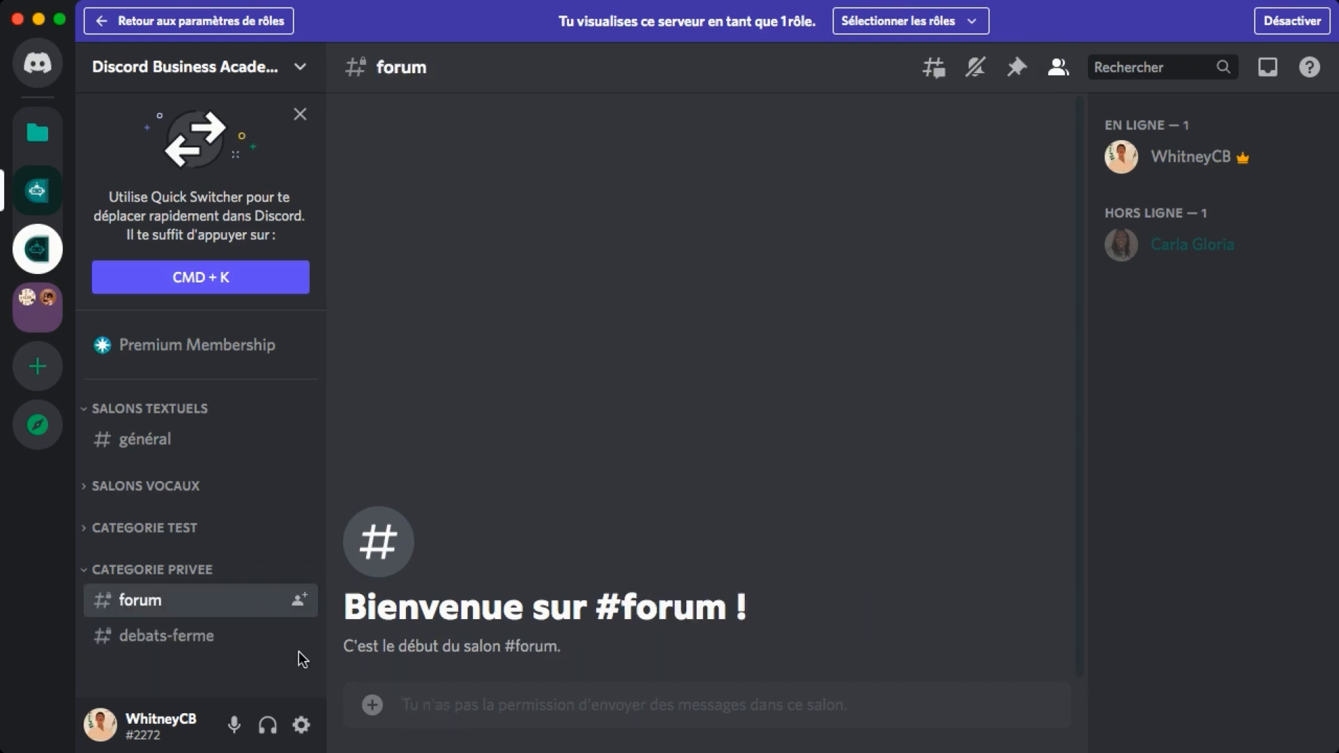
Step: Switch the server preview from Administrateur to Membre, check the forum and debats-ferme channels, and end the preview
left_click(950, 30)
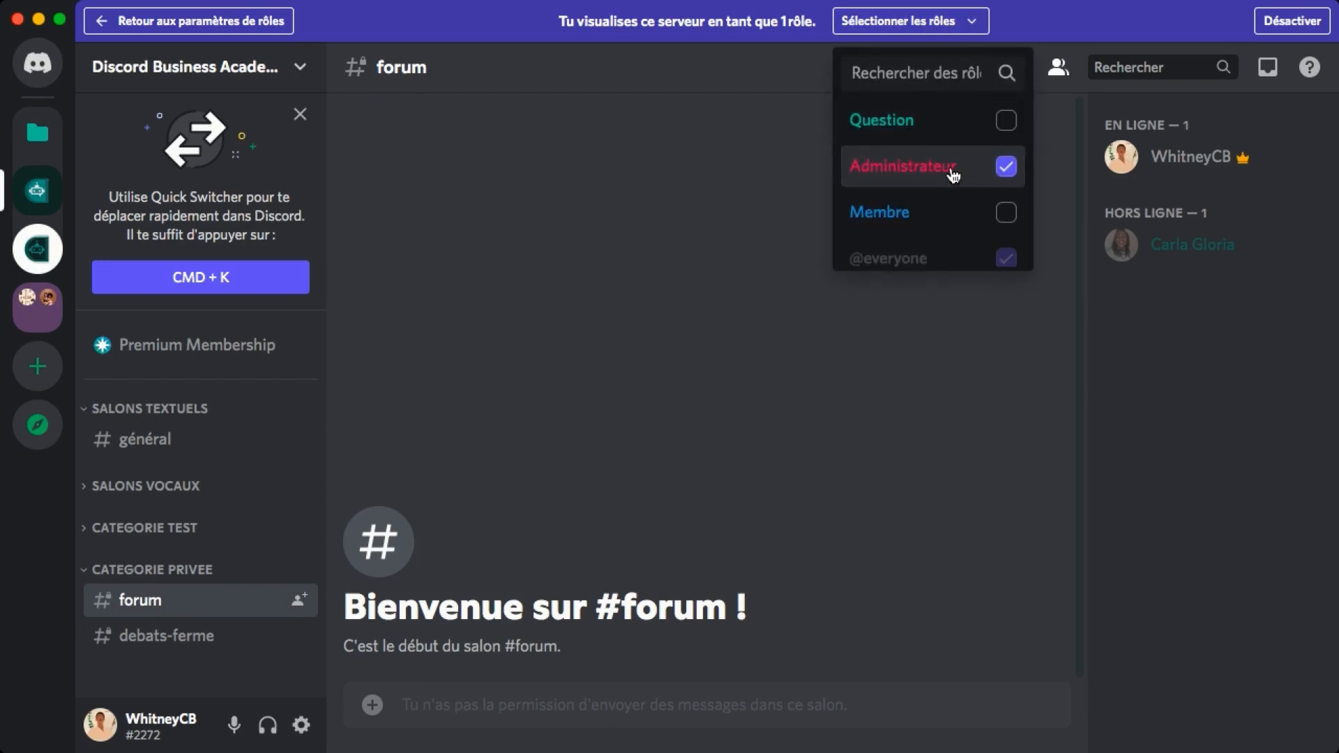
left_click(948, 169)
left_click(945, 220)
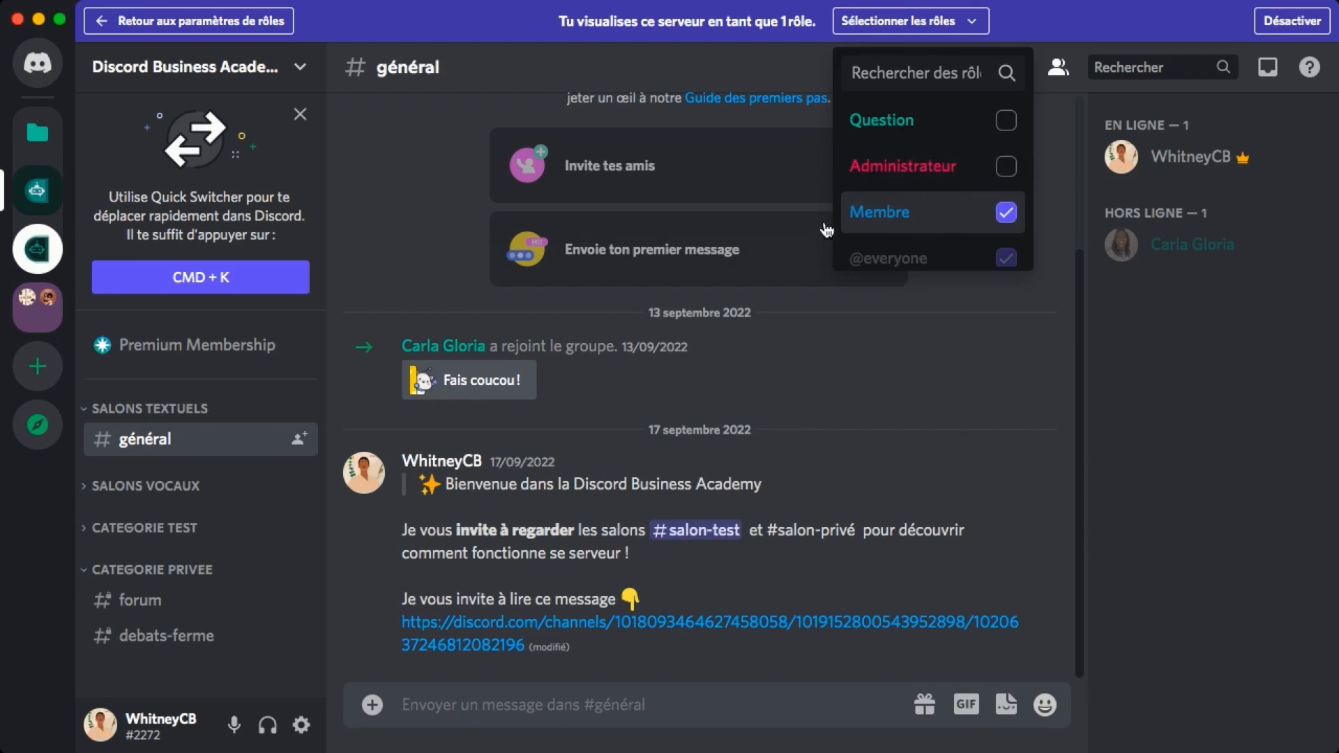
left_click(183, 573)
left_click(180, 572)
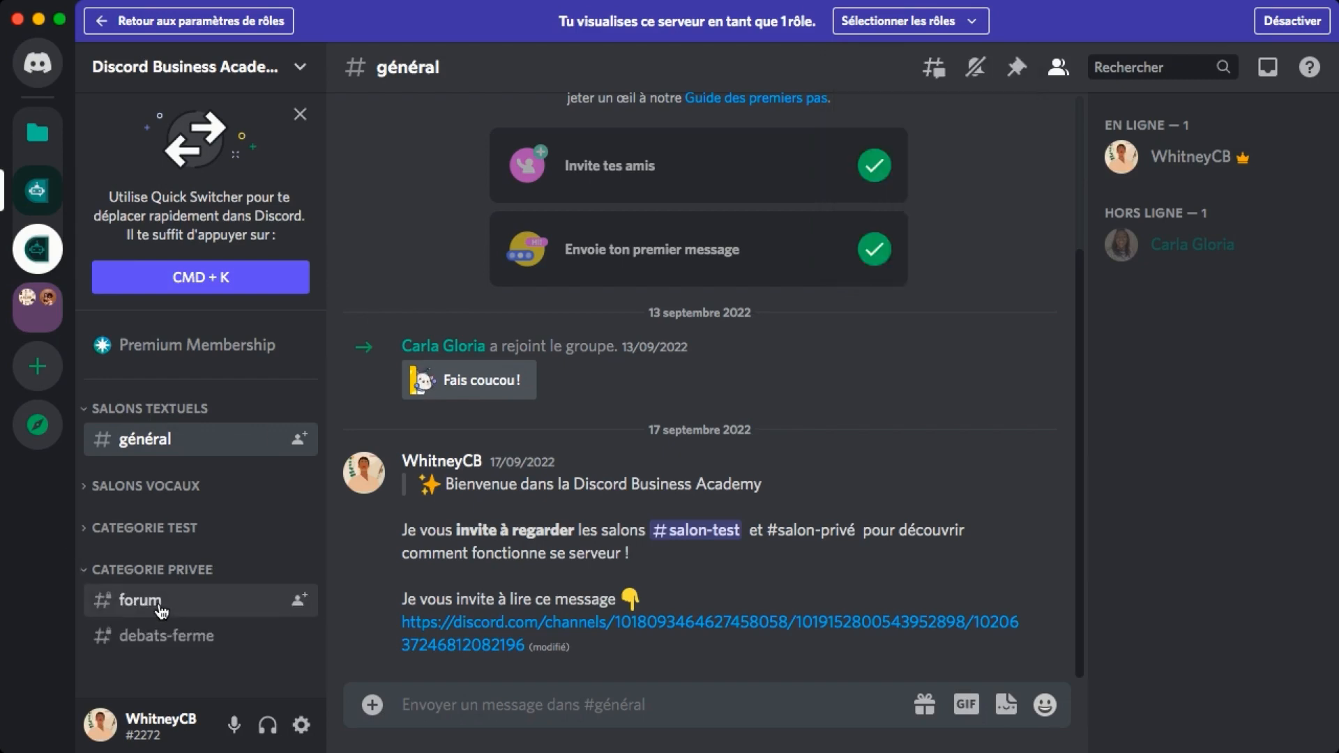
left_click(140, 602)
left_click(190, 640)
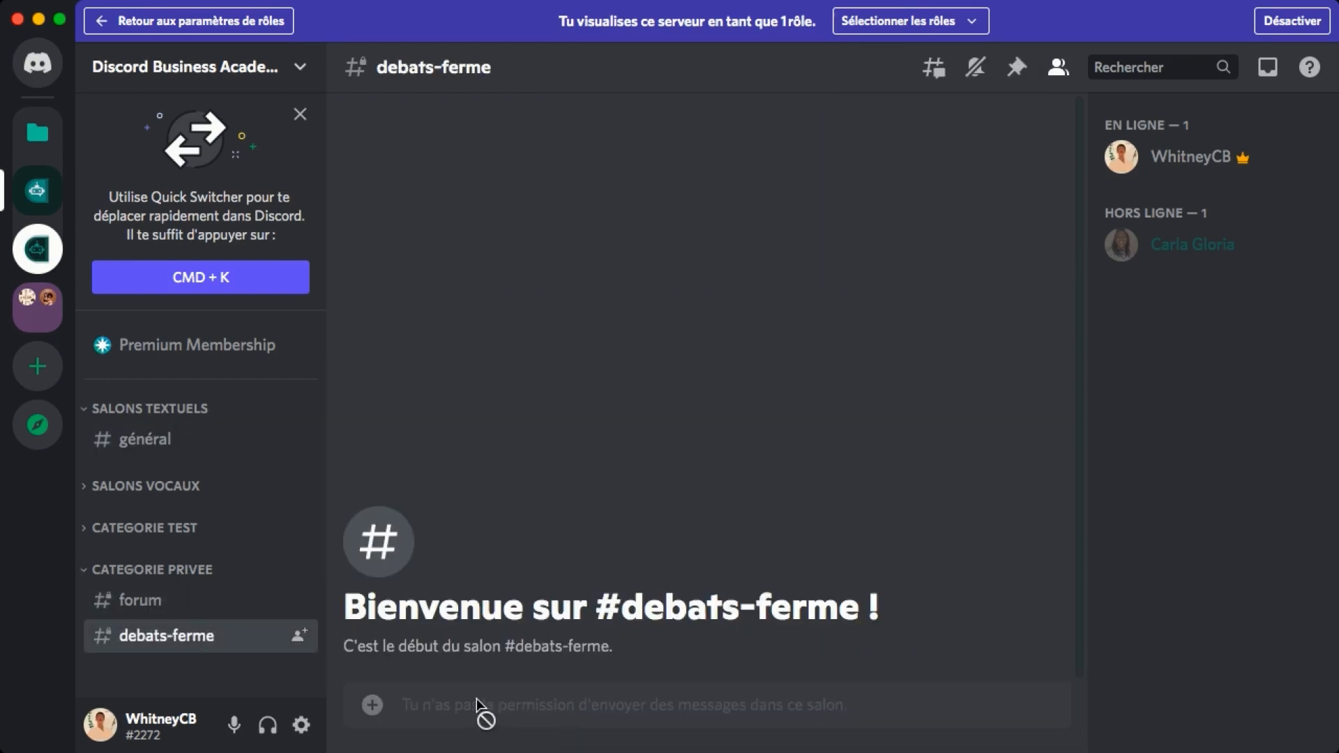
left_click(1292, 21)
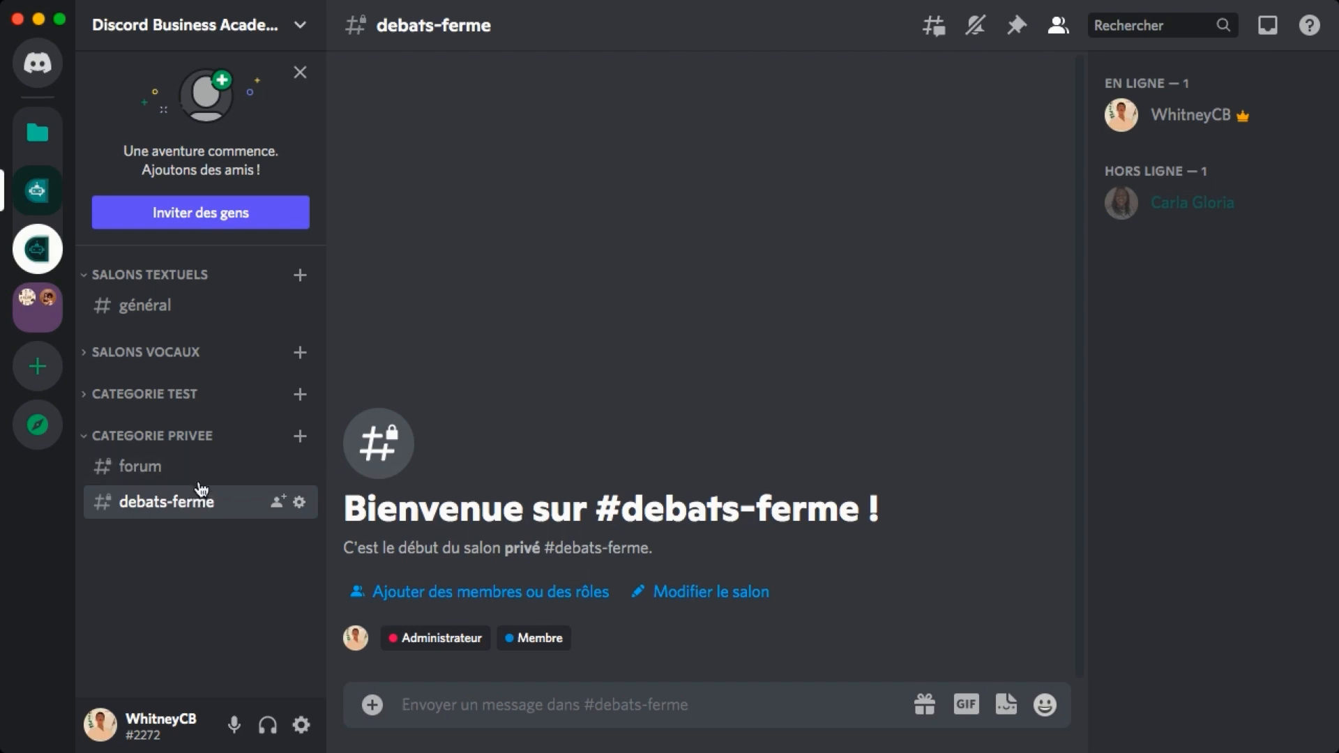
Step: In the forum channel's advanced permissions, allow the Membre role to create public threads (Créer des fils publics), save, and leave the channel settings
left_click(187, 470)
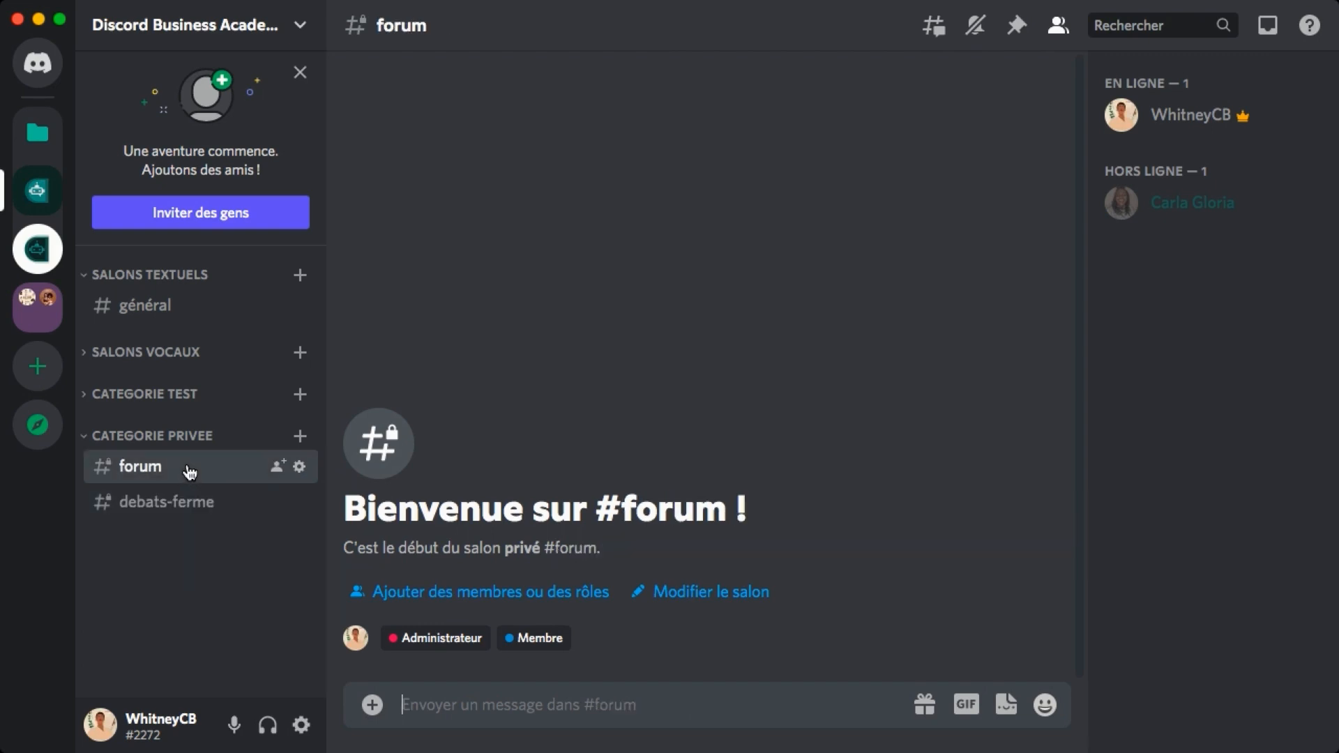
left_click(299, 465)
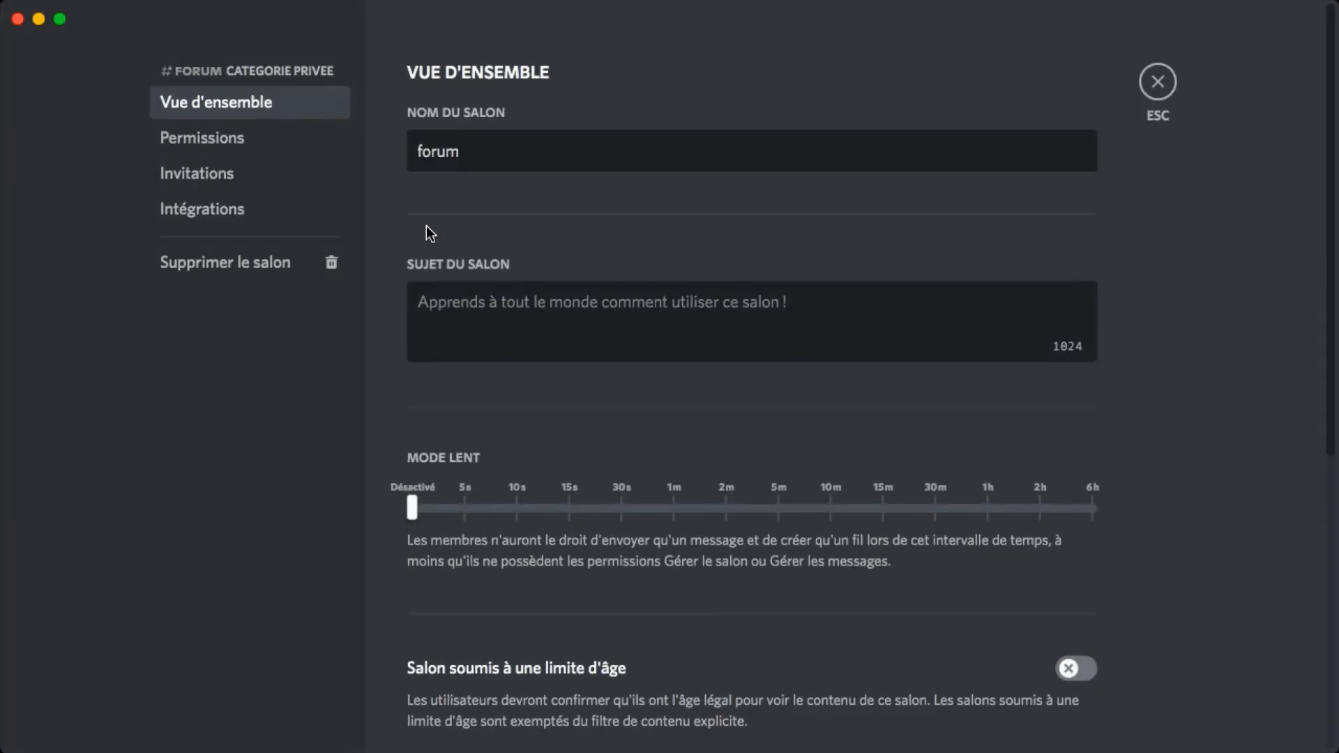
left_click(224, 133)
scroll(655, 429, "down", 5)
scroll(655, 430, "down", 3)
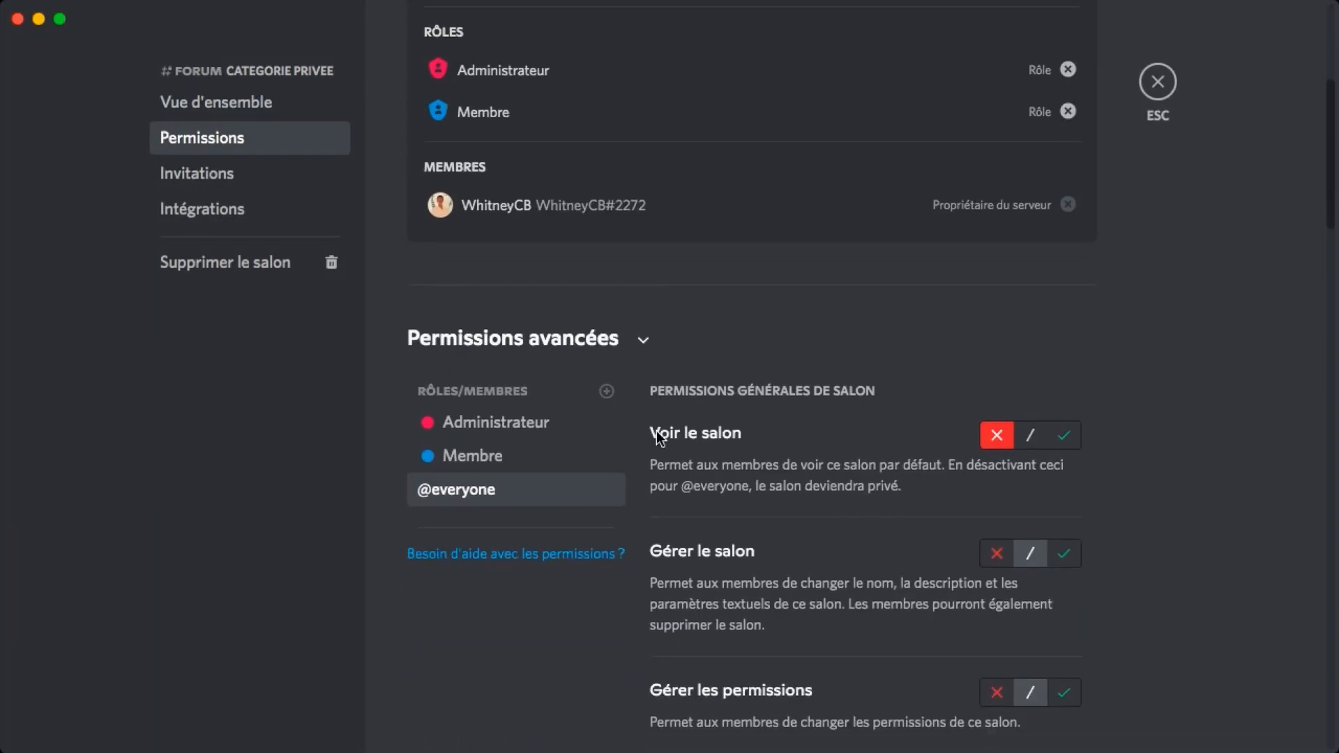
left_click(533, 342)
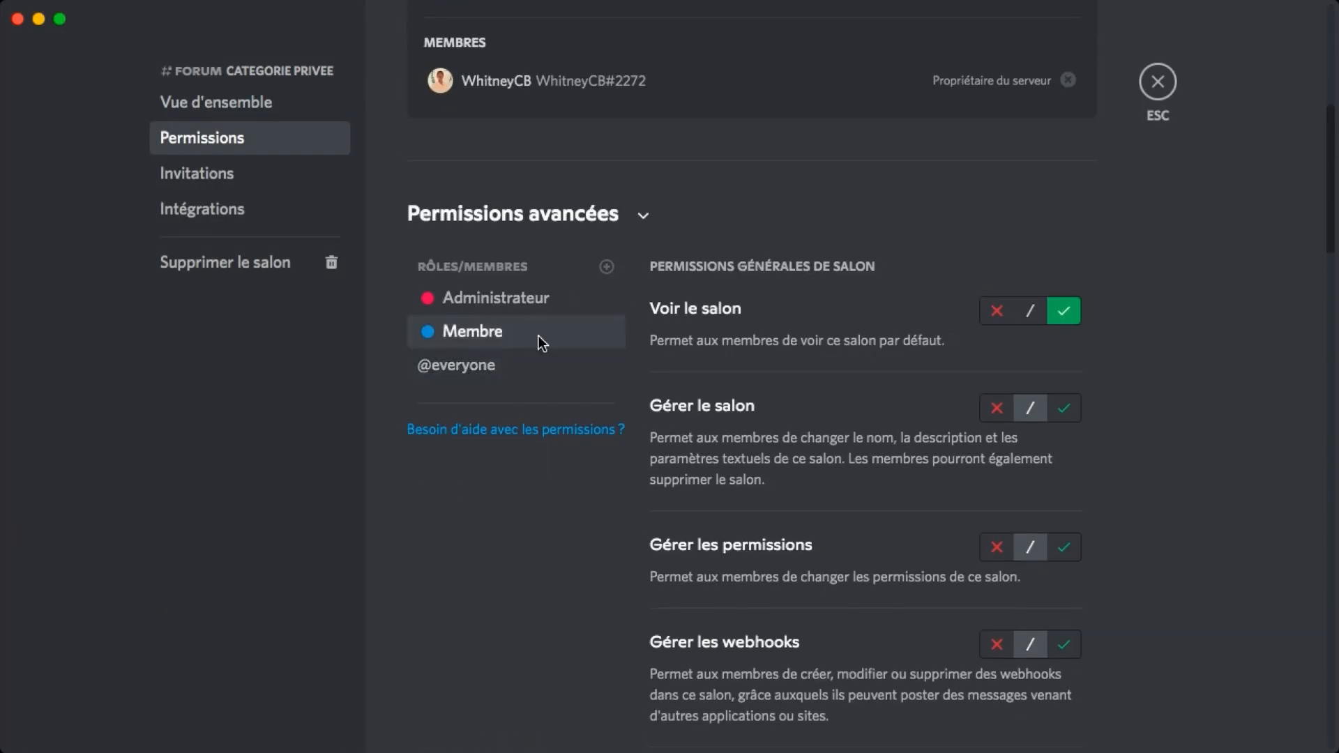
scroll(914, 487, "down", 10)
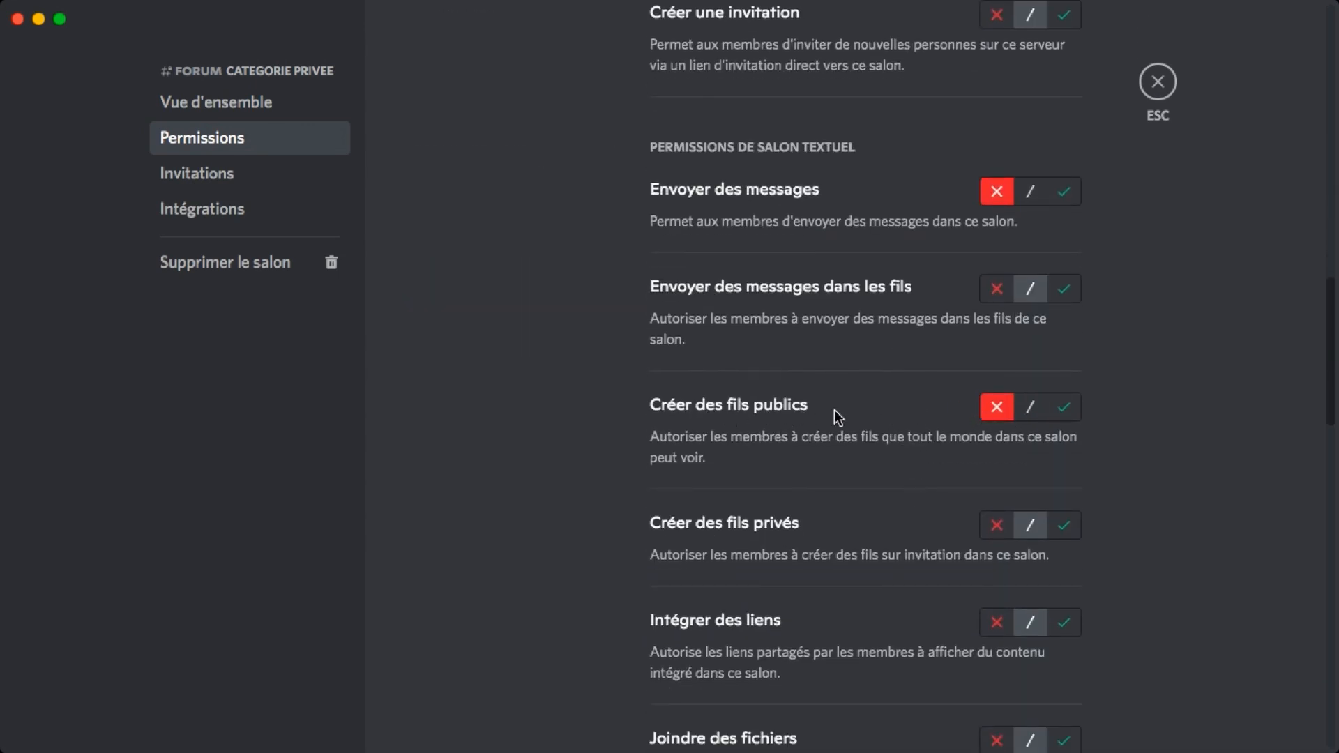
left_click(1027, 416)
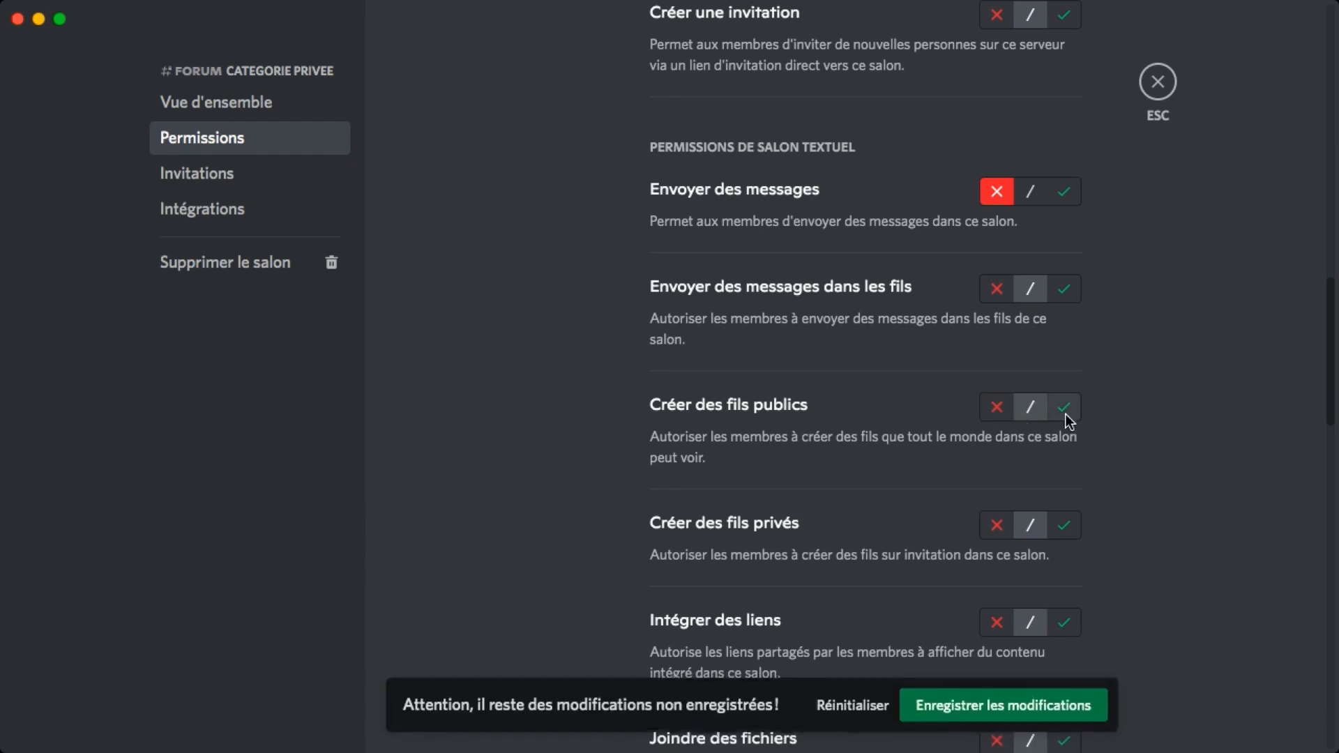
left_click(1063, 412)
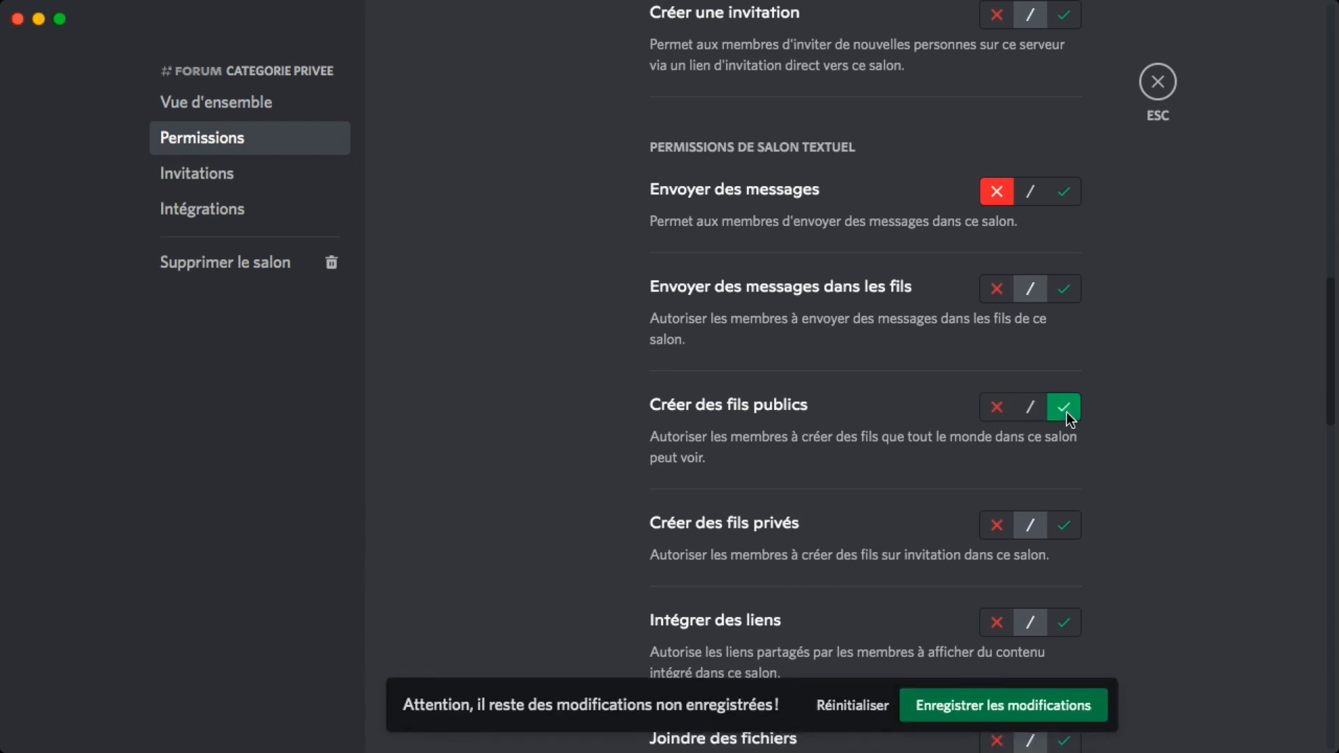
left_click(1035, 706)
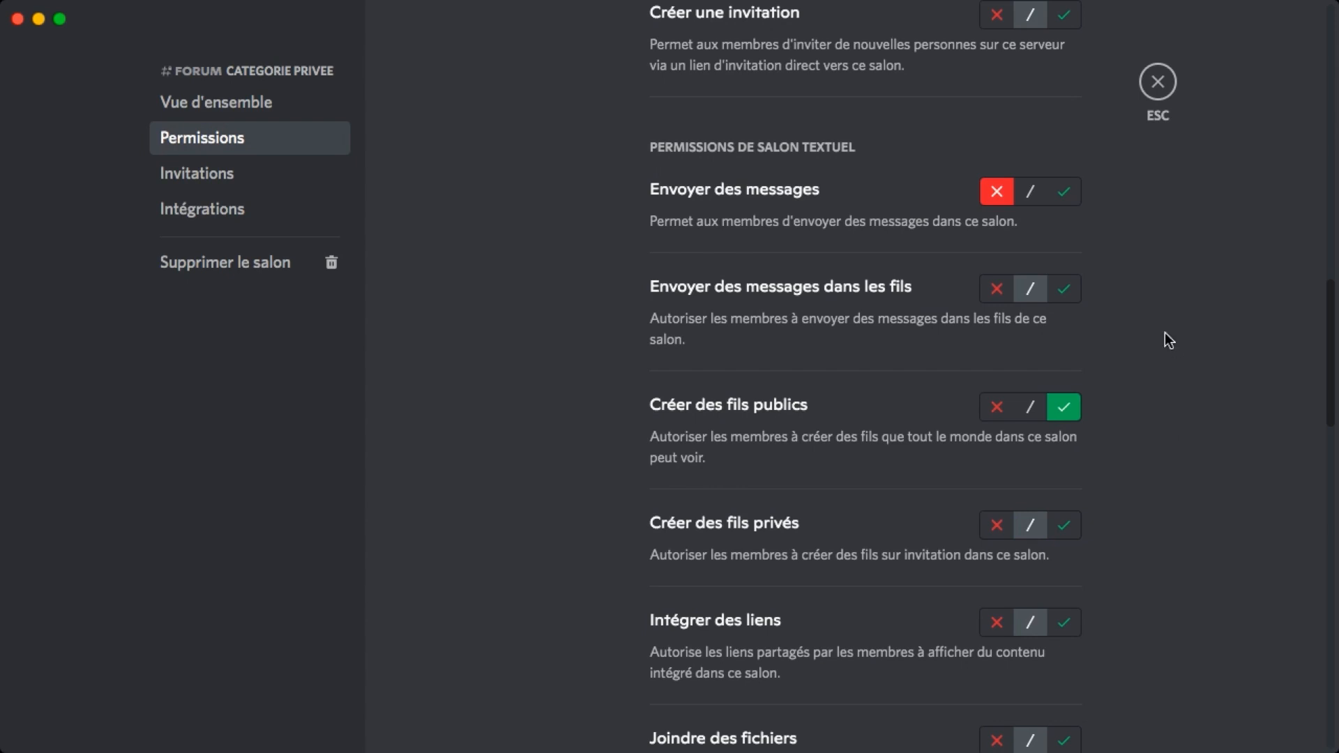
left_click(1158, 82)
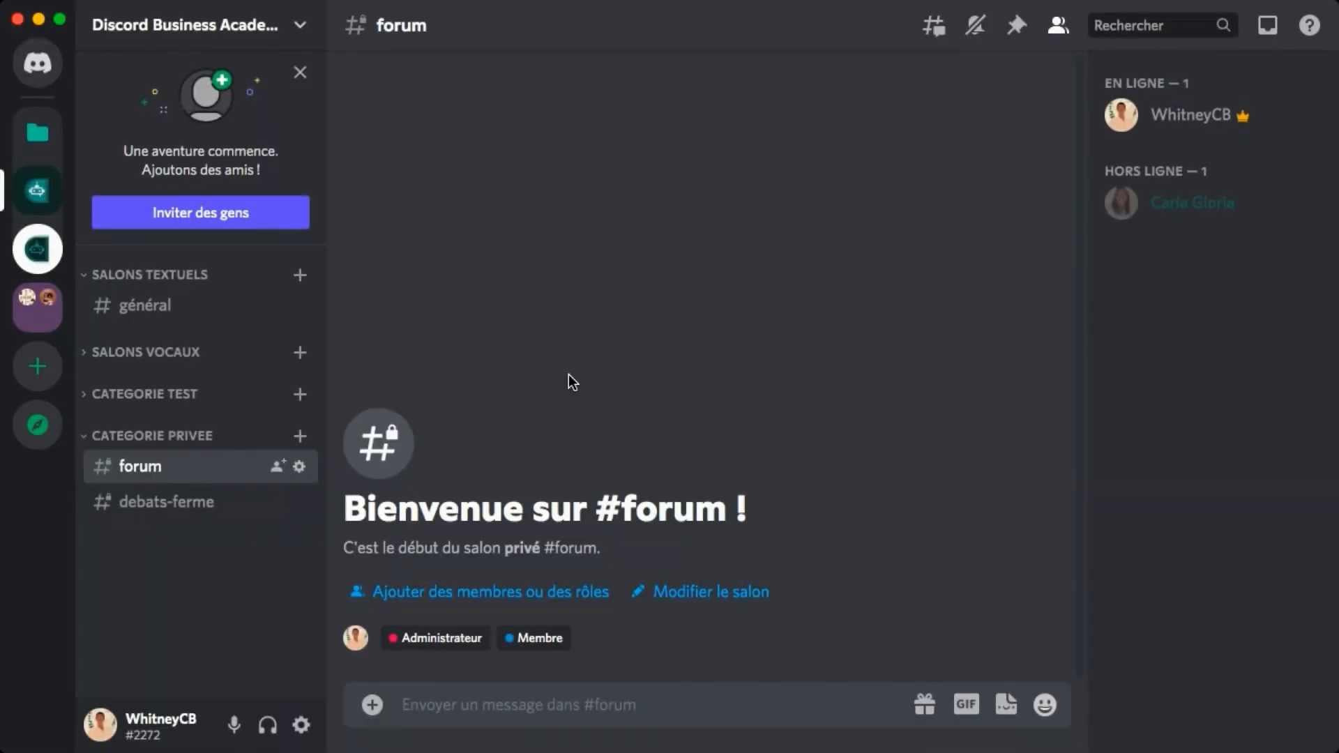
Step: Preview the server as the Membre role from the role settings and check the forum channel's threads
left_click(299, 25)
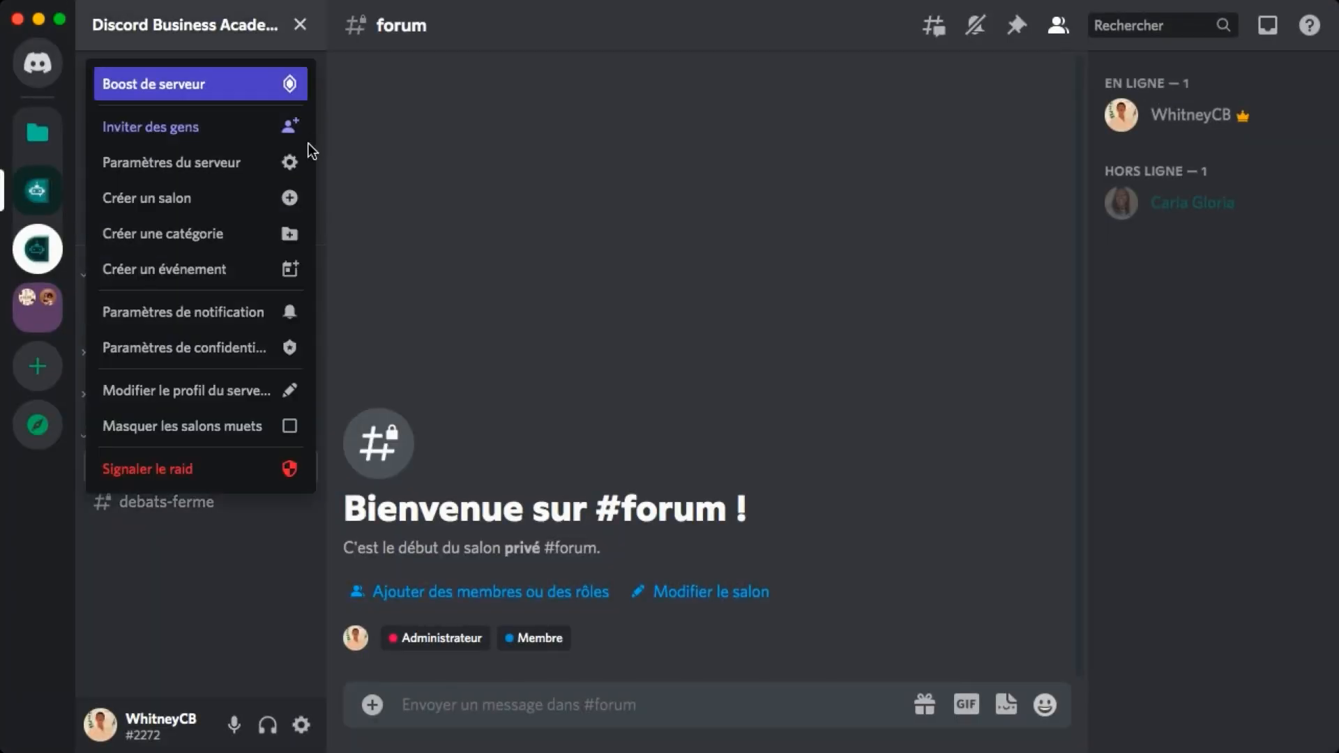
left_click(259, 163)
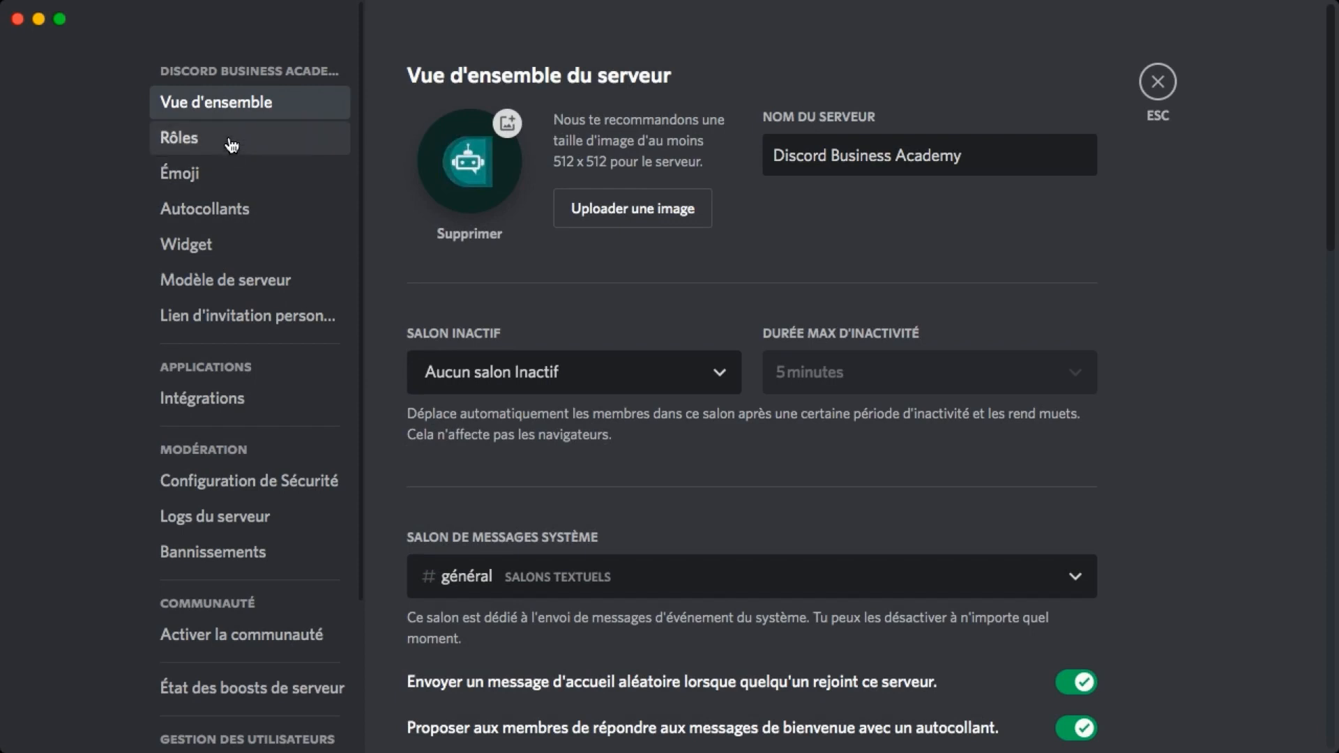
left_click(314, 140)
left_click(1067, 562)
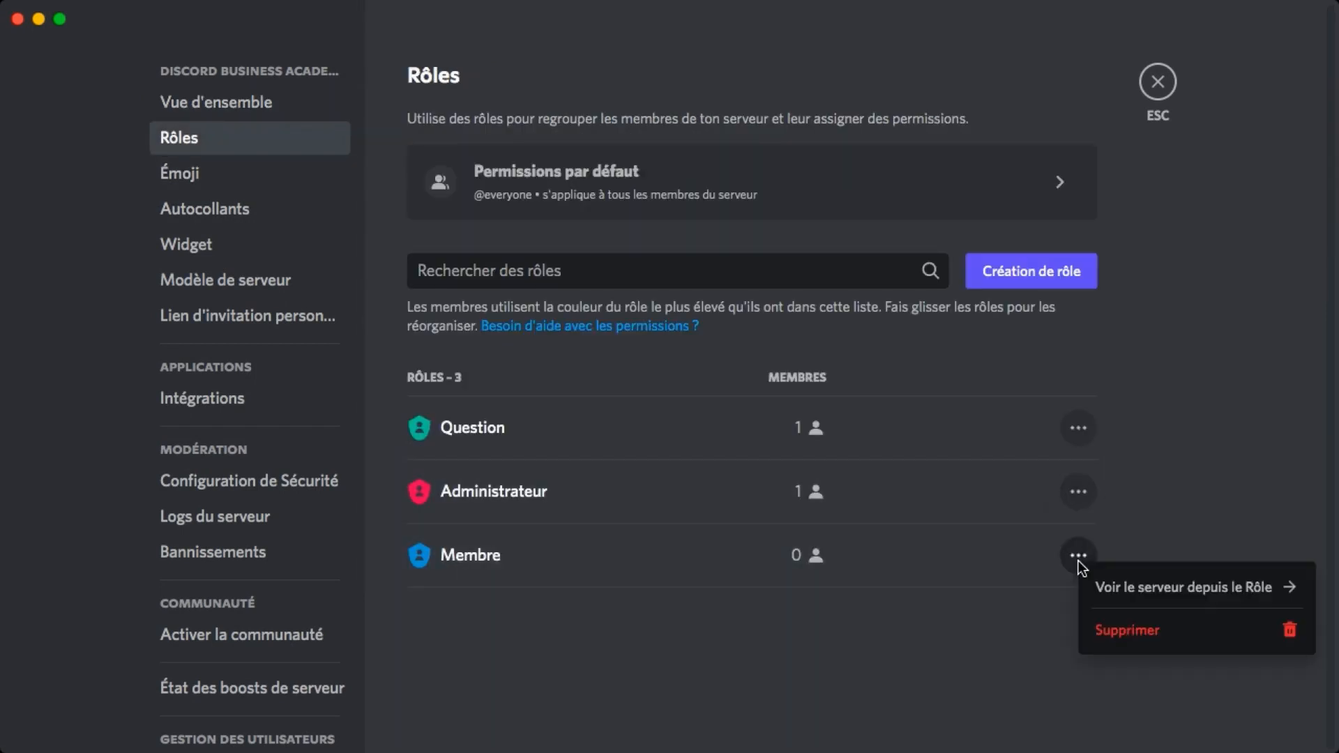
left_click(1095, 587)
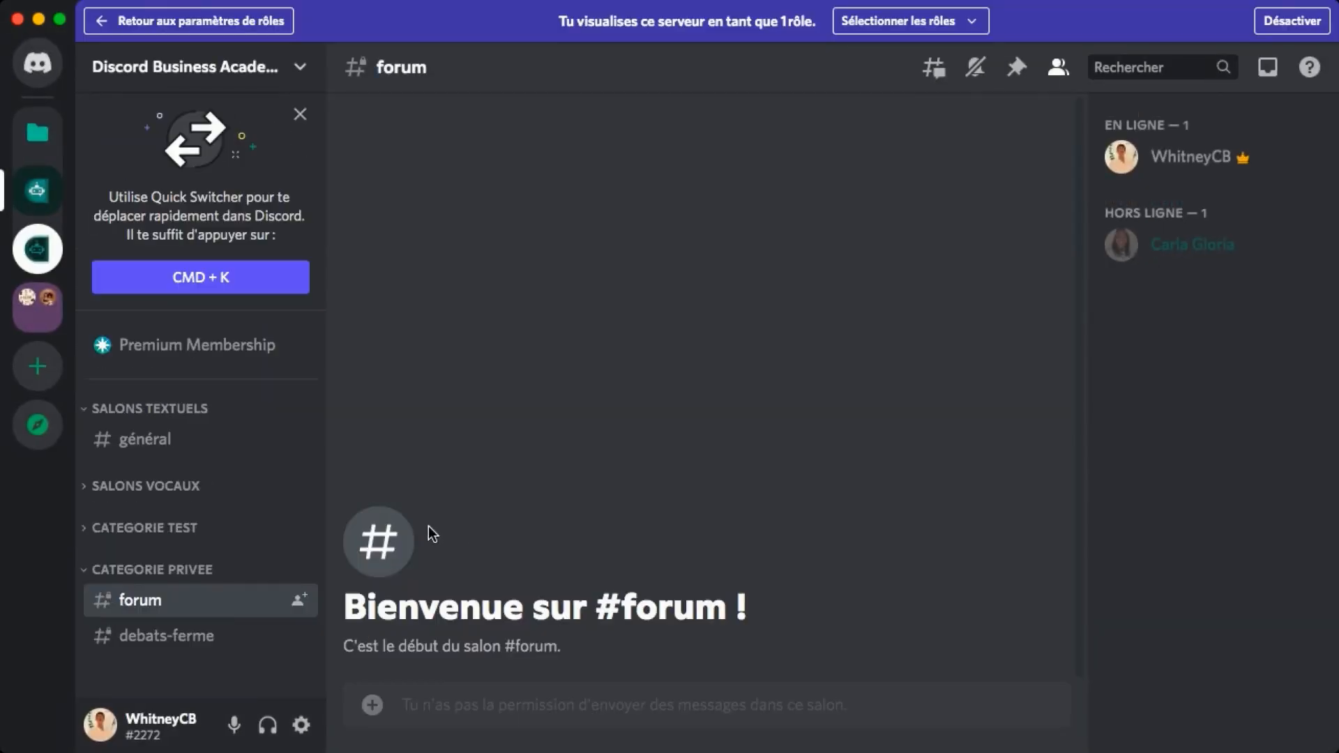
left_click(932, 69)
left_click(692, 452)
key("Escape")
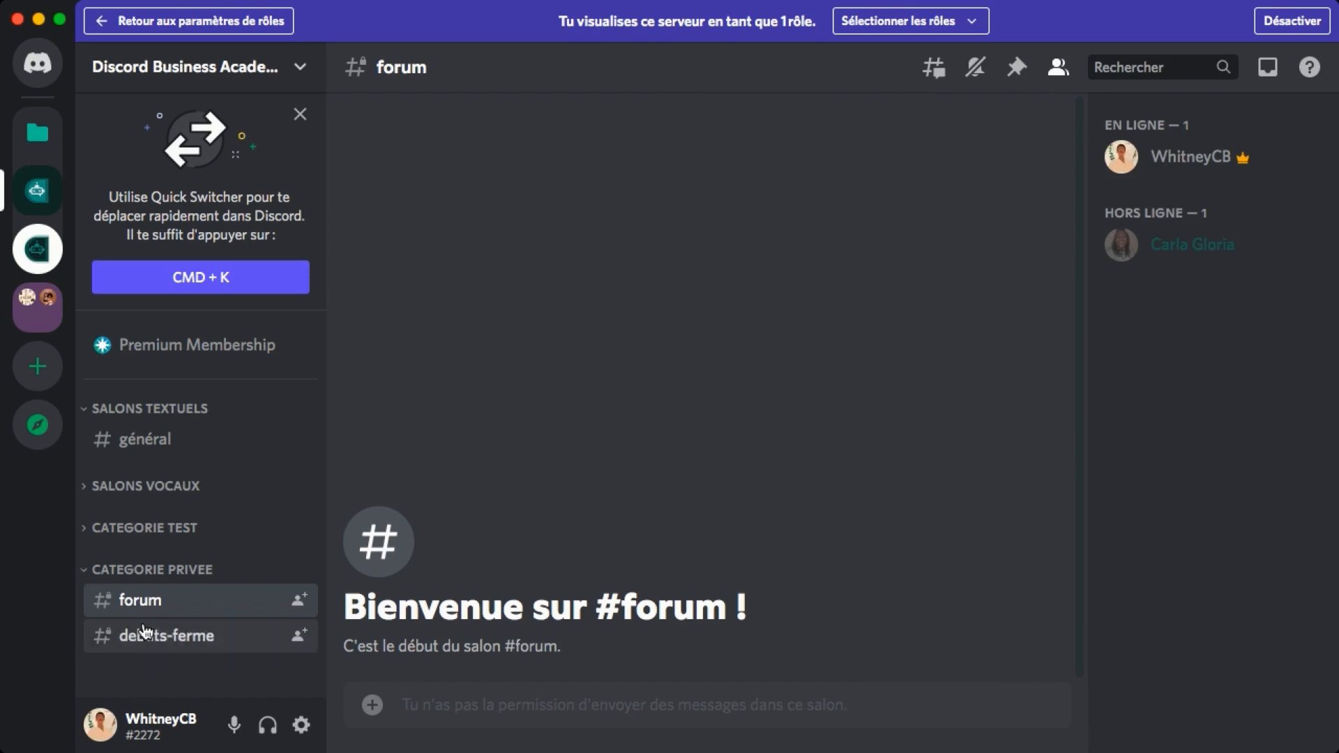
Step: Switch the server preview from Membre to Administrateur and check the threads of the forum channel
left_click(953, 21)
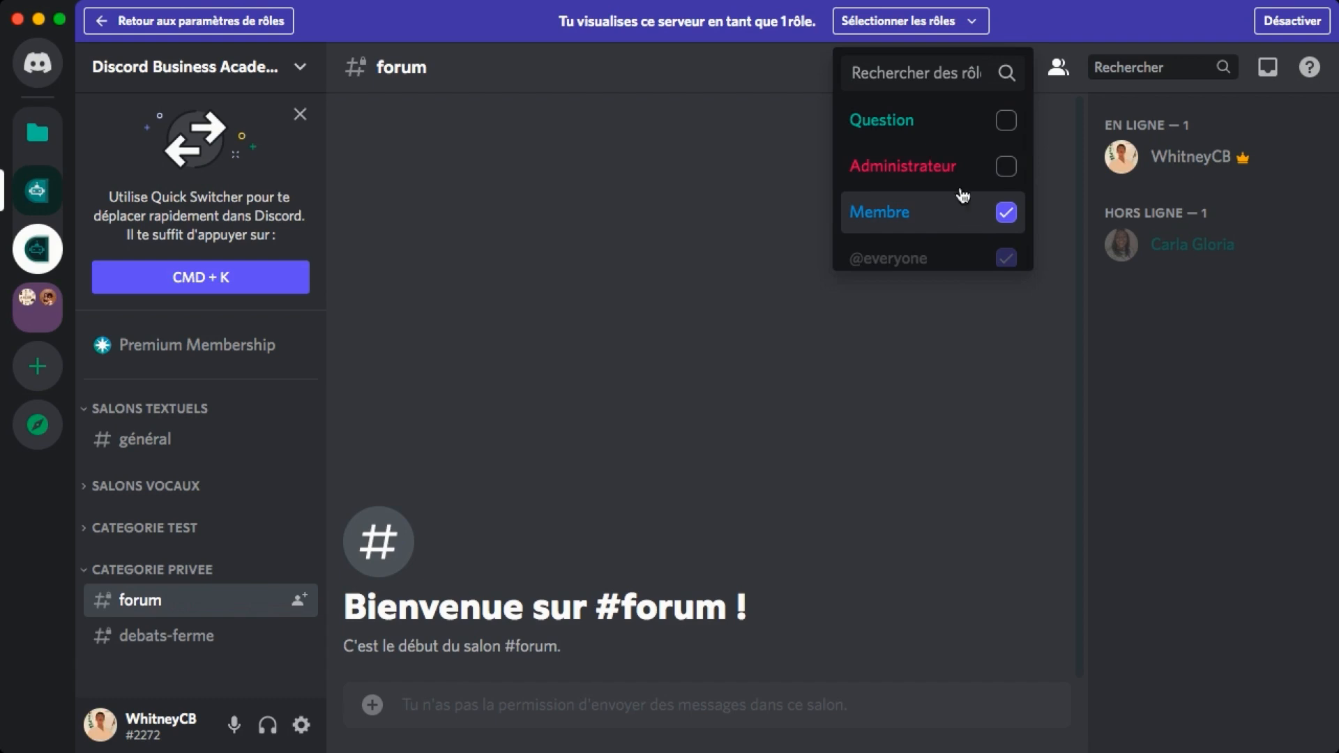
left_click(962, 204)
left_click(956, 168)
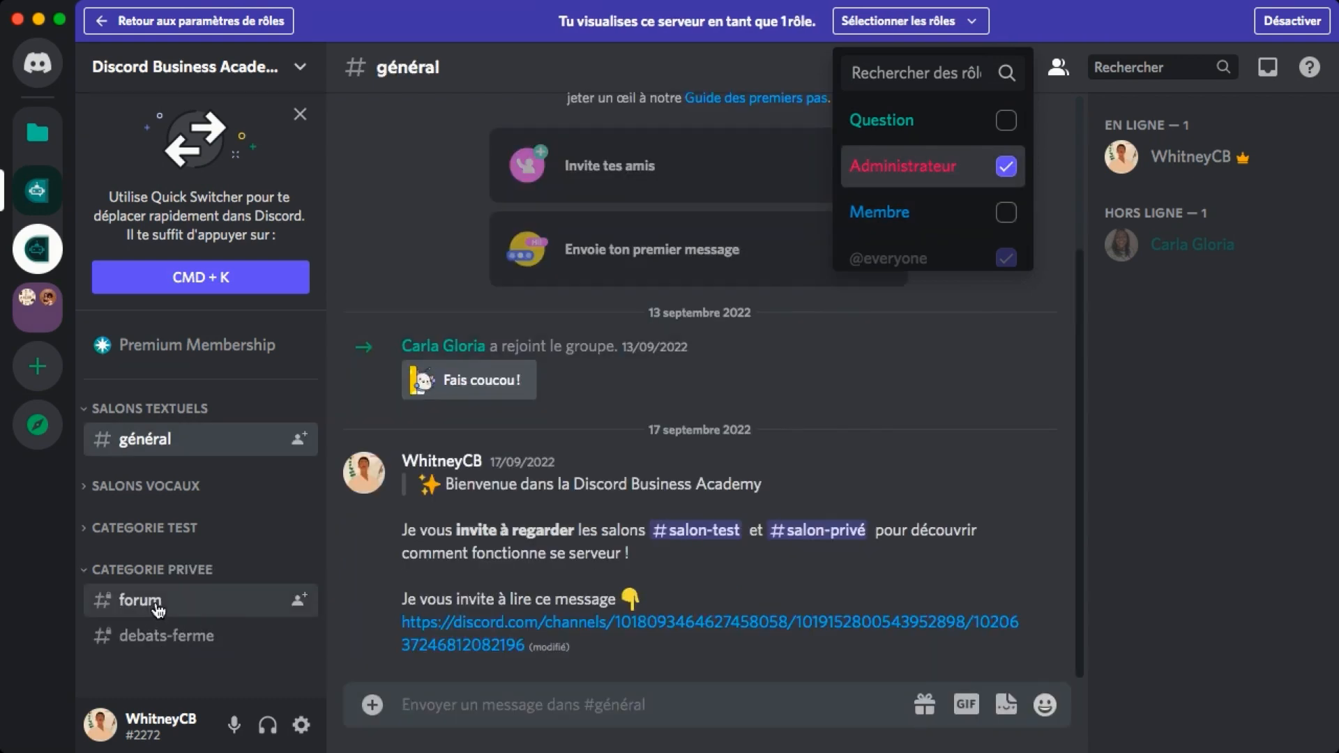
left_click(155, 604)
left_click(934, 69)
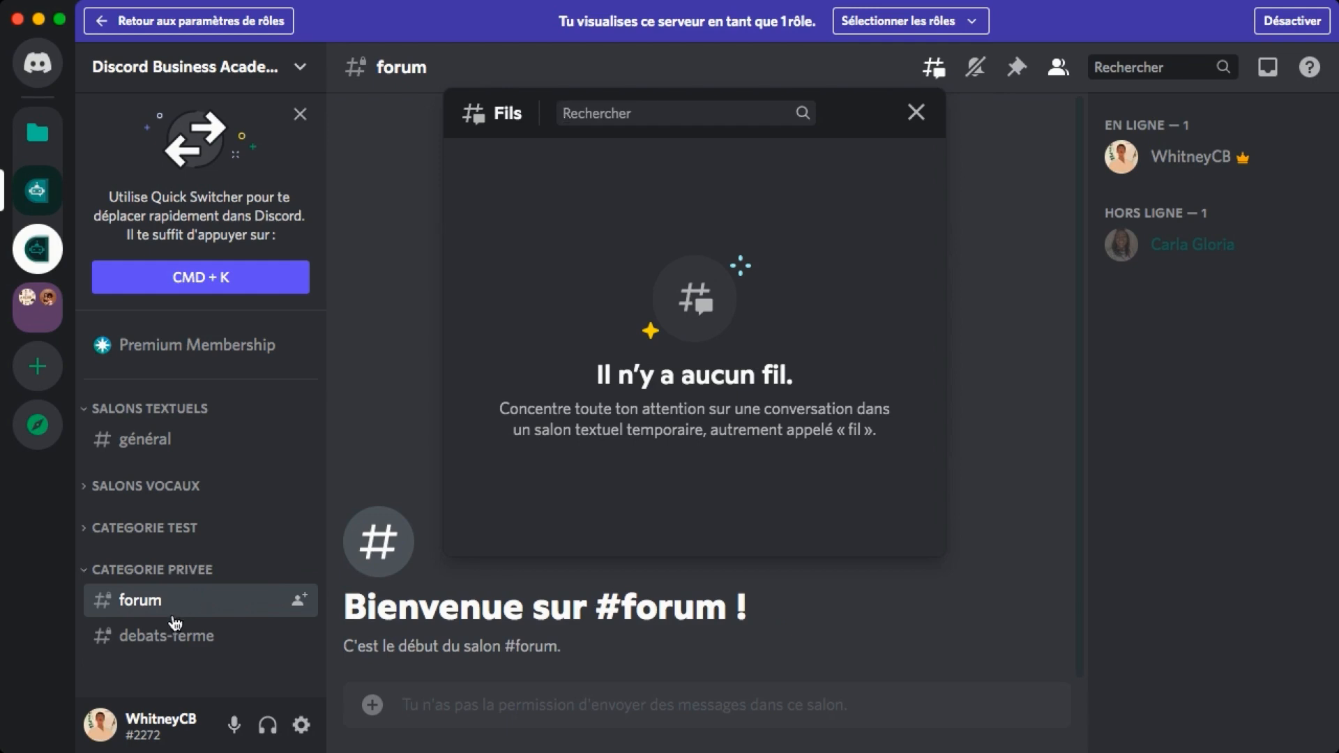
left_click(983, 201)
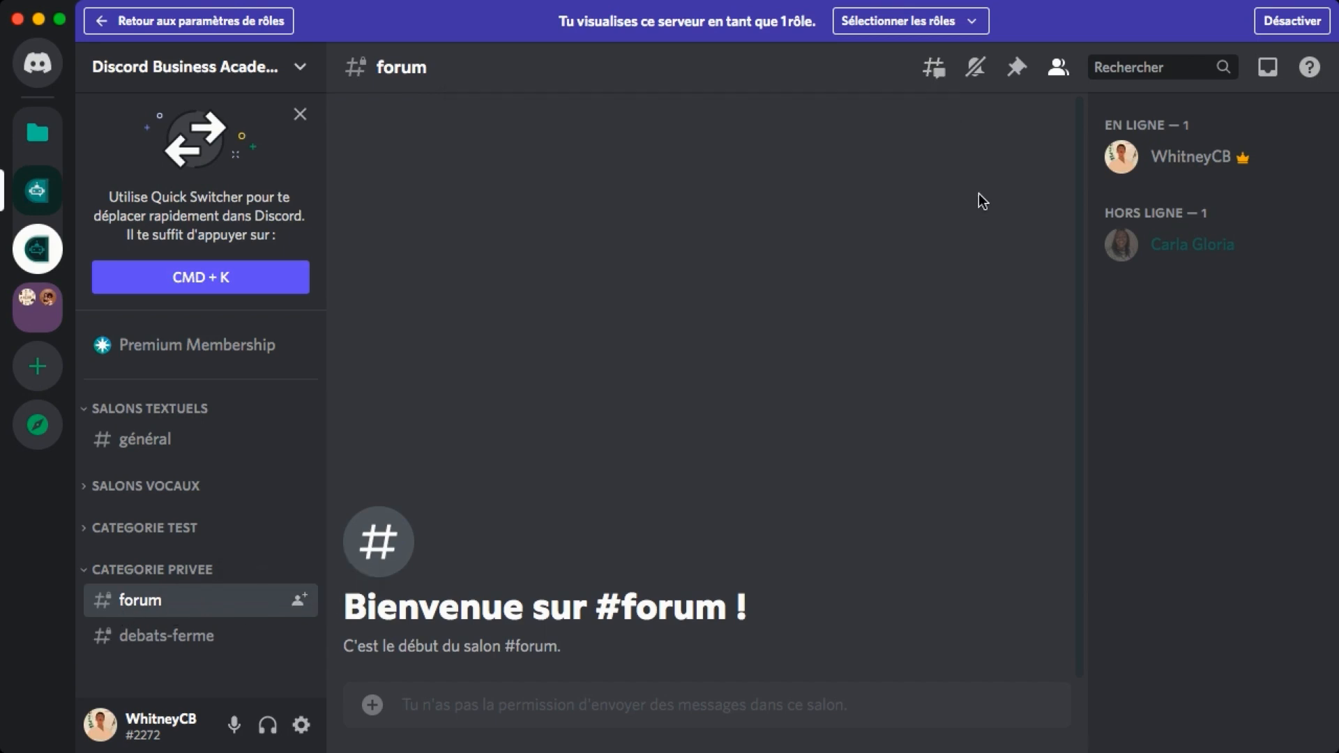
Step: Switch the preview back to Membre, view the forum and debats-ferme channels, and check the threads of debats-ferme
left_click(966, 22)
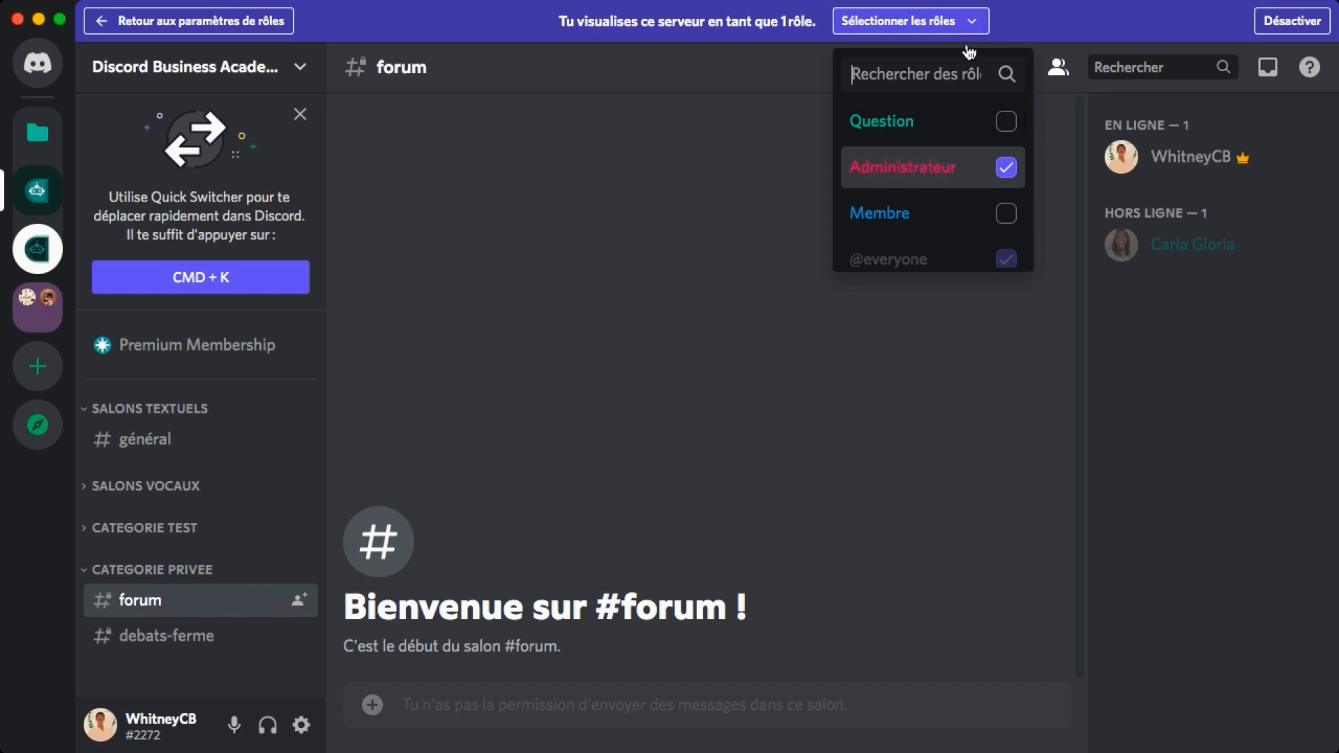
left_click(946, 166)
left_click(937, 210)
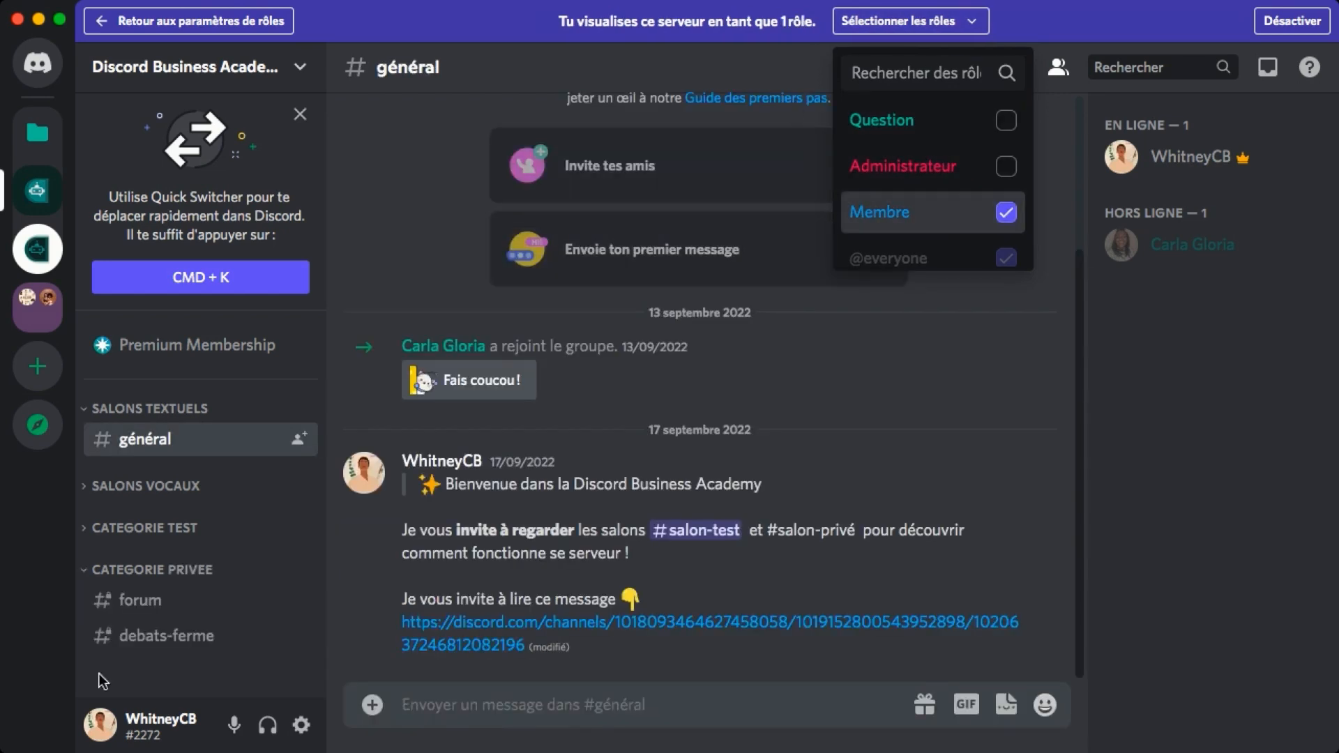
left_click(143, 601)
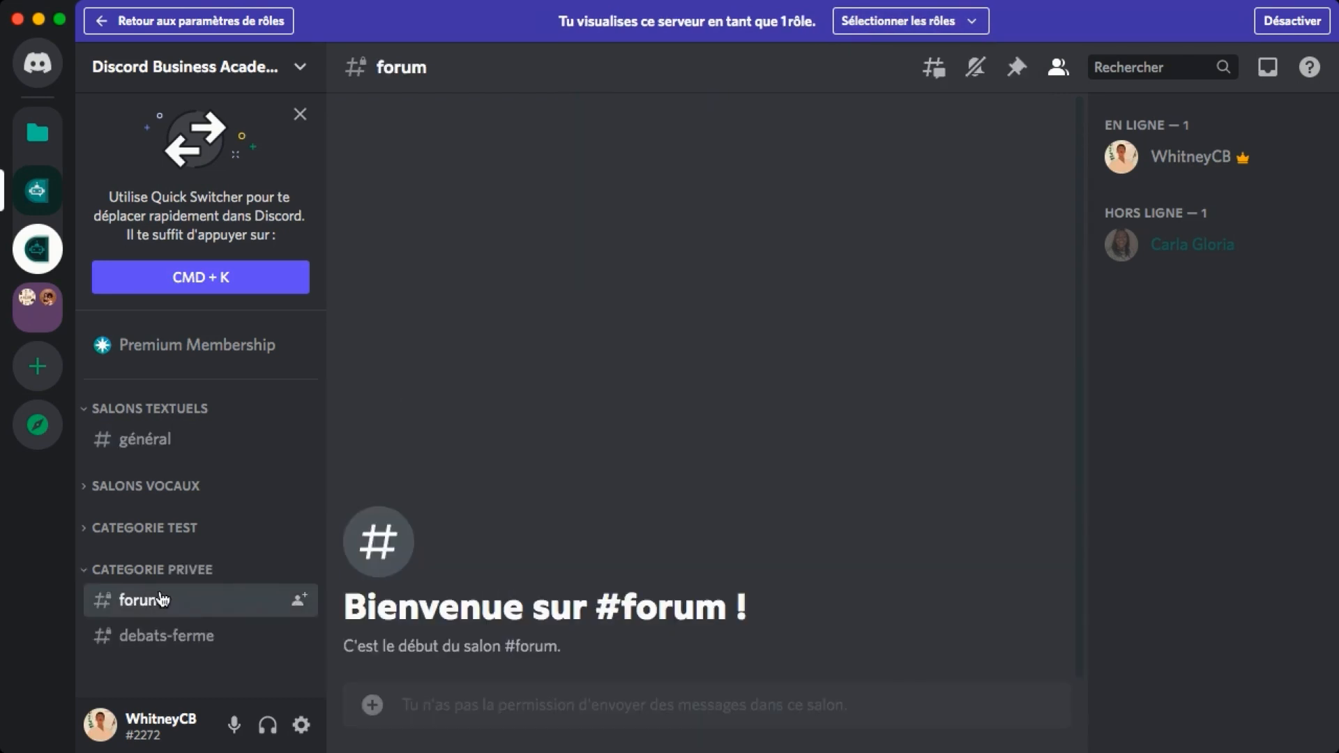
left_click(166, 636)
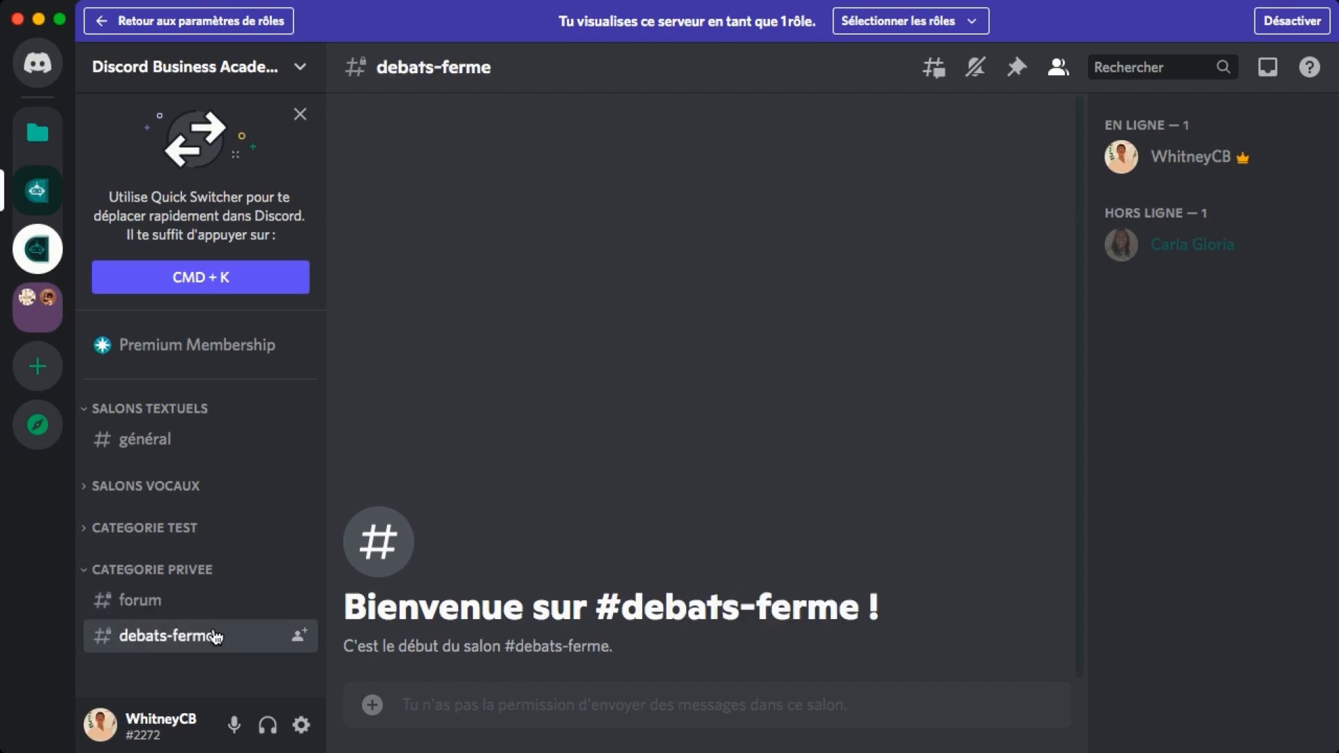
left_click(936, 69)
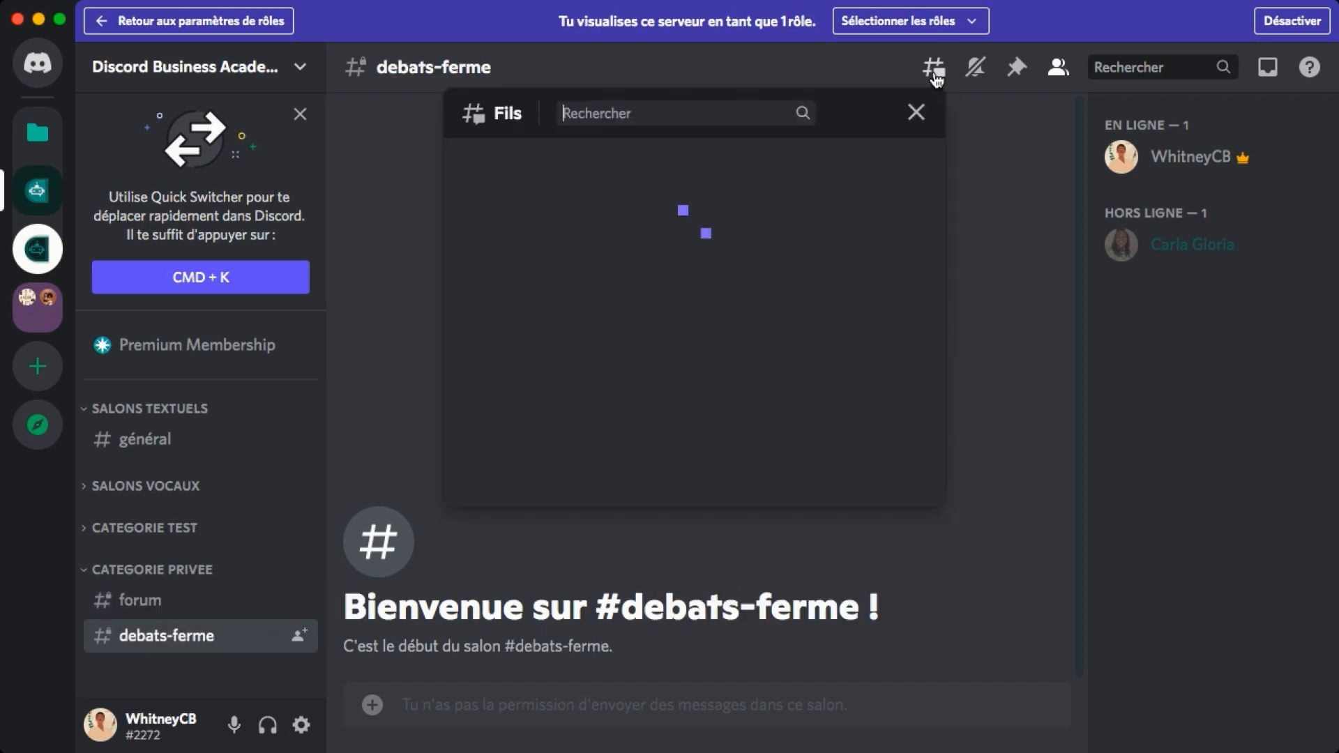
Step: Switch the preview to Administrateur only, check the threads of debats-ferme, and close the thread list
left_click(953, 23)
left_click(921, 171)
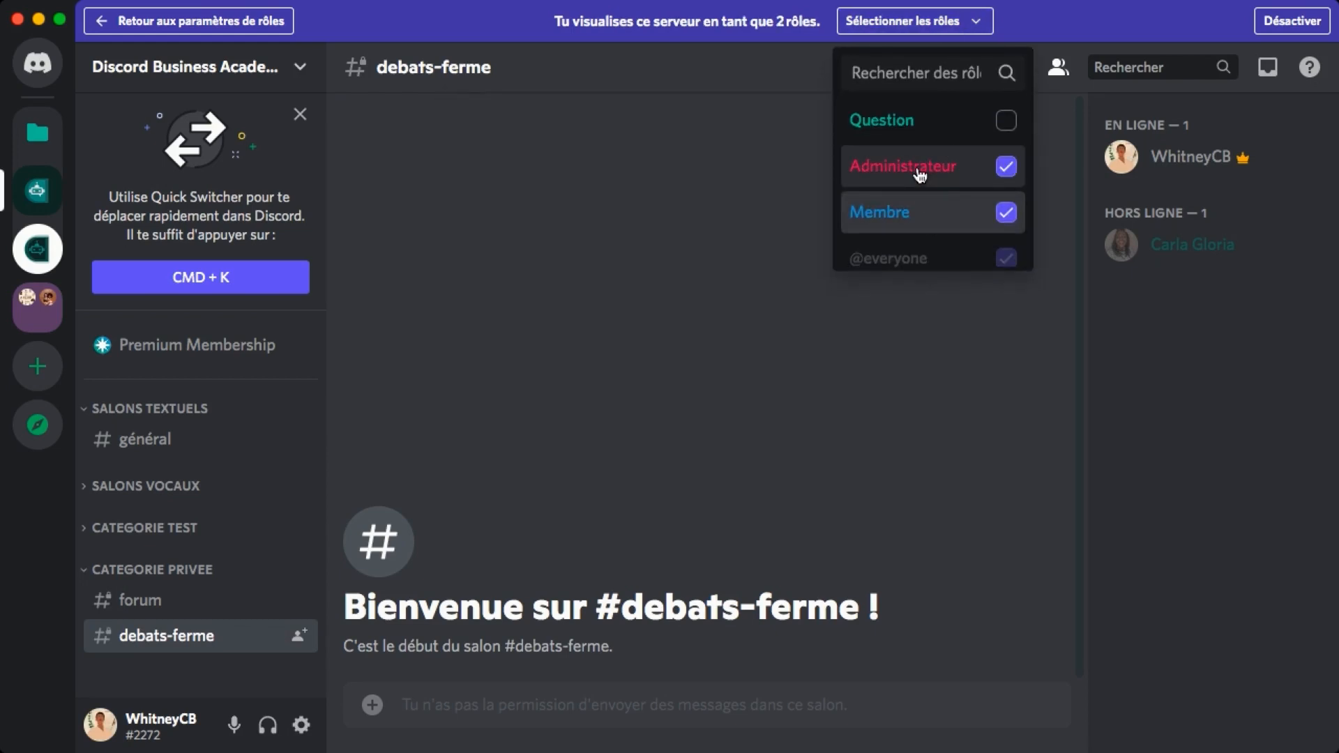
left_click(930, 212)
left_click(753, 145)
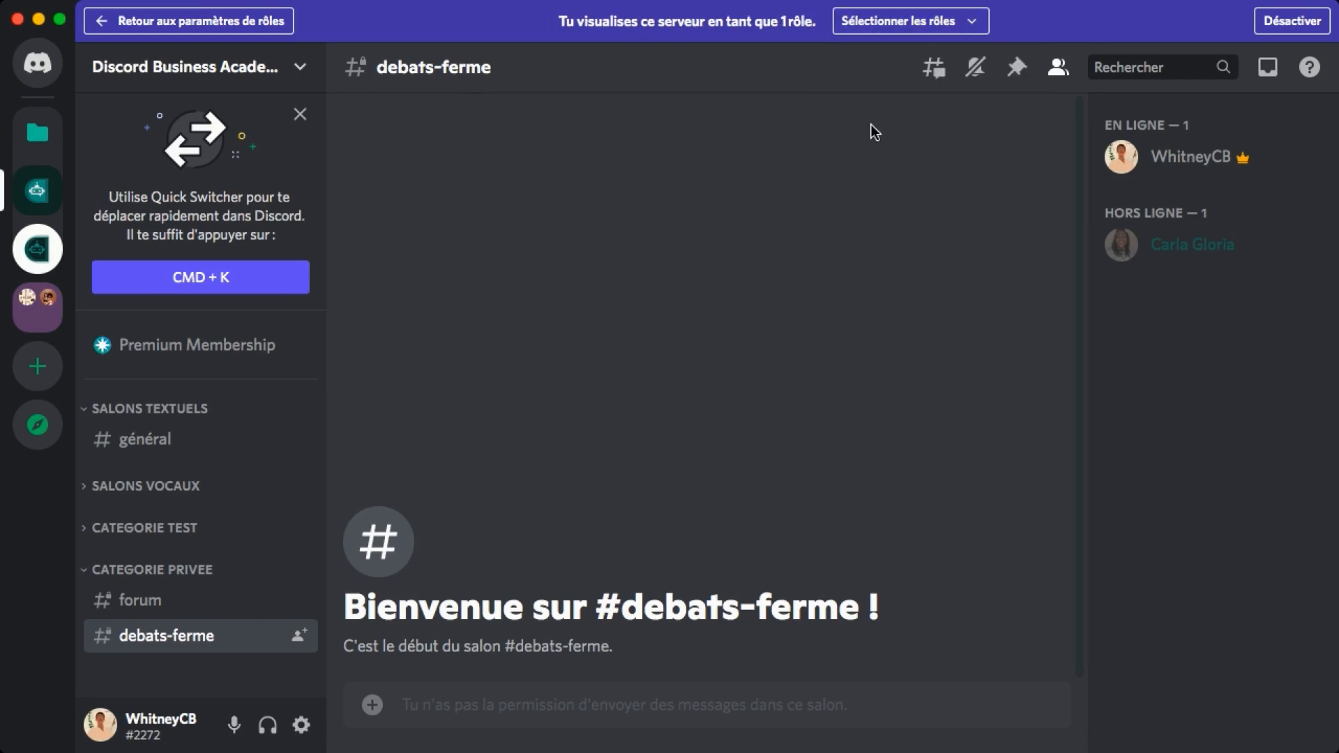
left_click(934, 70)
left_click(1105, 298)
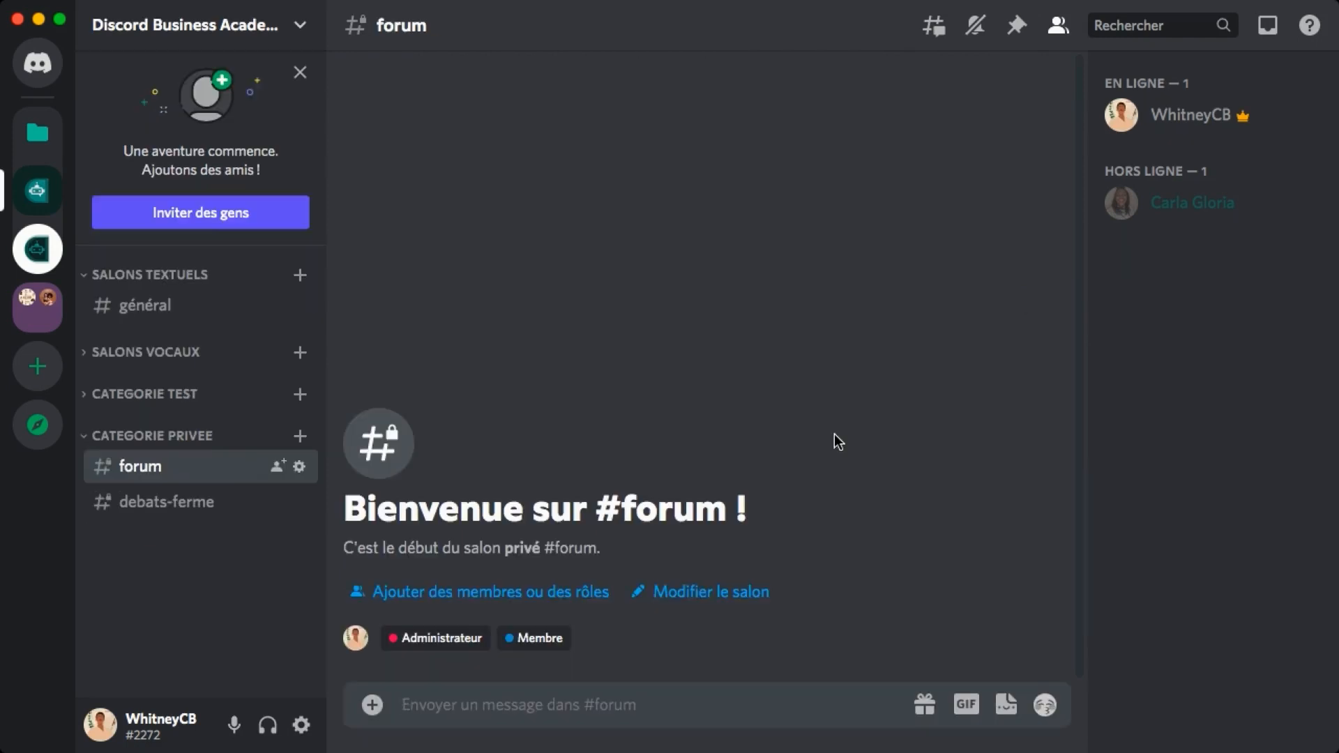